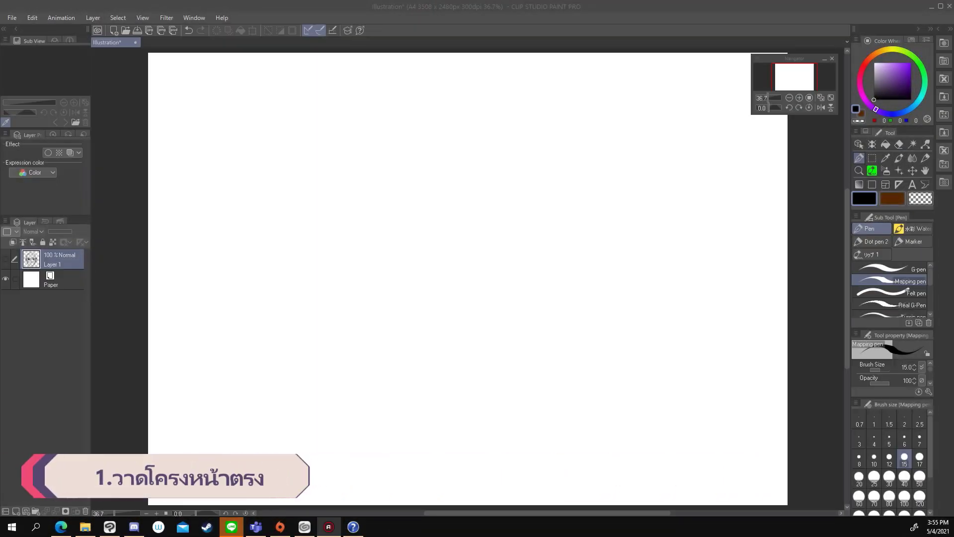
# Draw the head circle in the upper page with the Ellipse figure tool.
pyautogui.click(870, 187)
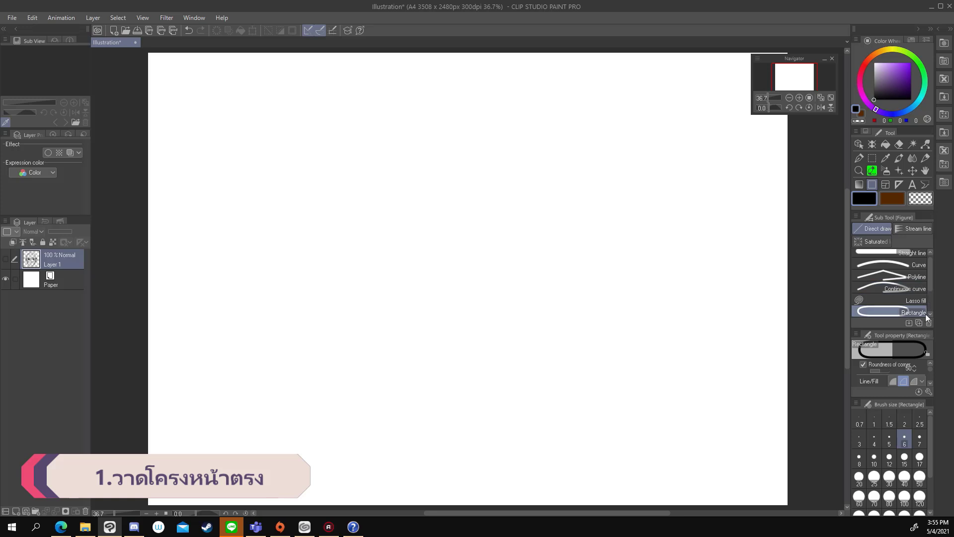
pyautogui.scroll(-2, 926, 314)
pyautogui.click(894, 293)
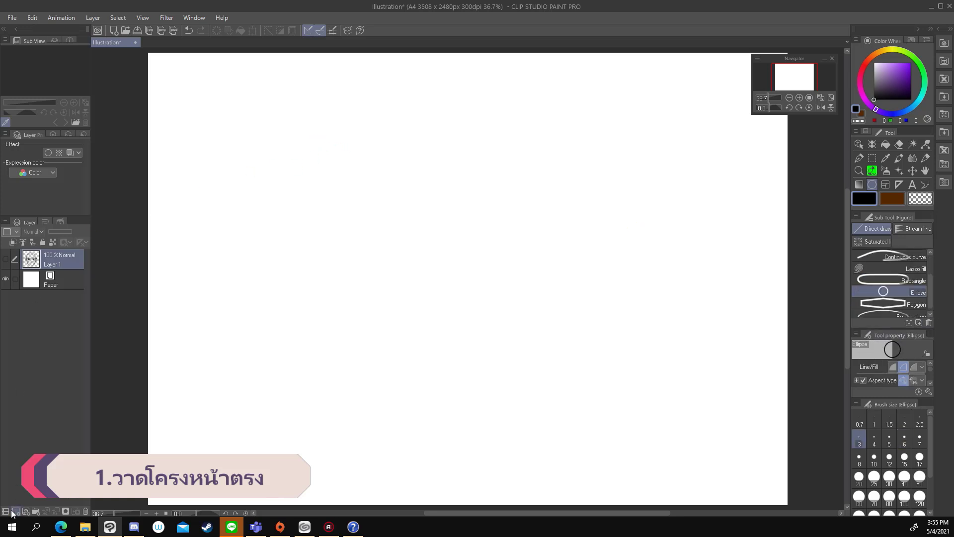
pyautogui.moveTo(448, 260); pyautogui.dragTo(438, 247)
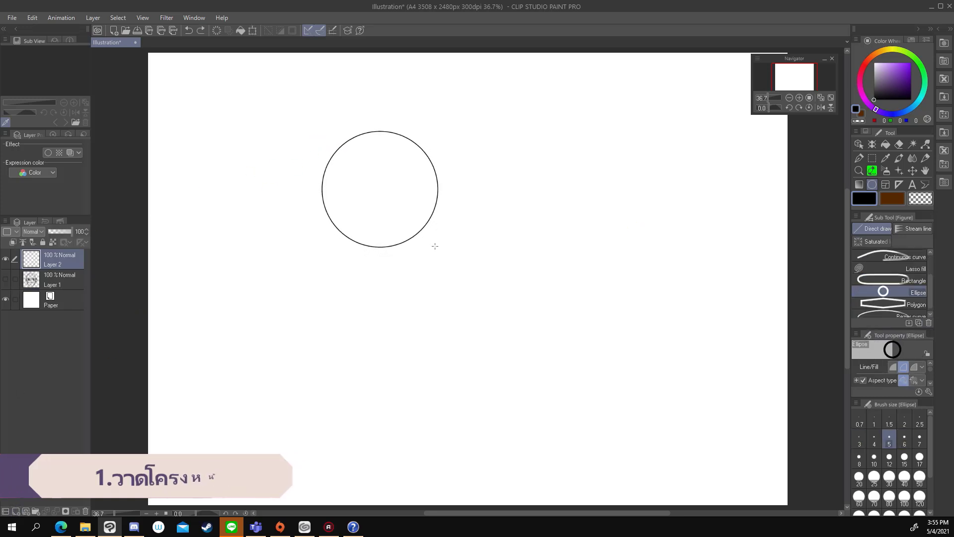
# On a new layer, pen a vertical centre line from the circle downward.
pyautogui.press('p')
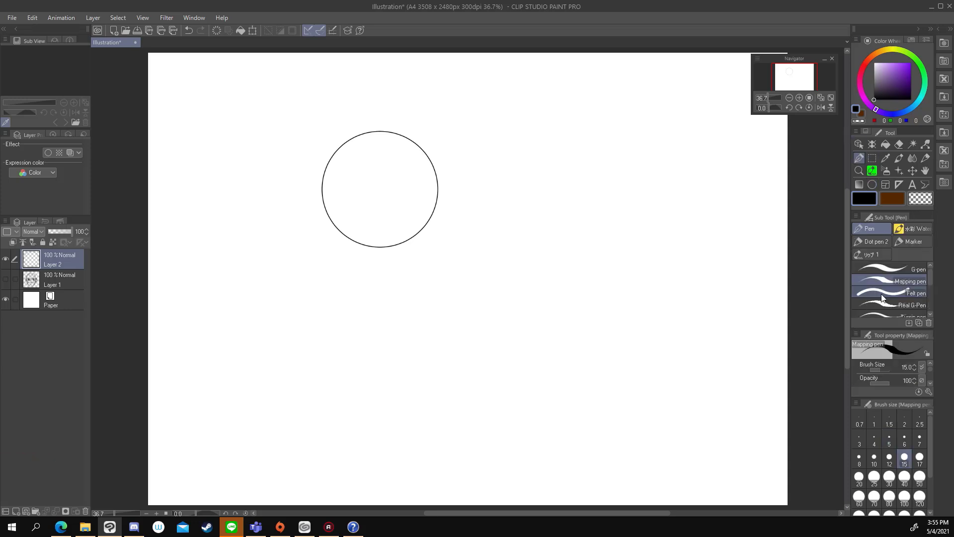
pyautogui.click(15, 511)
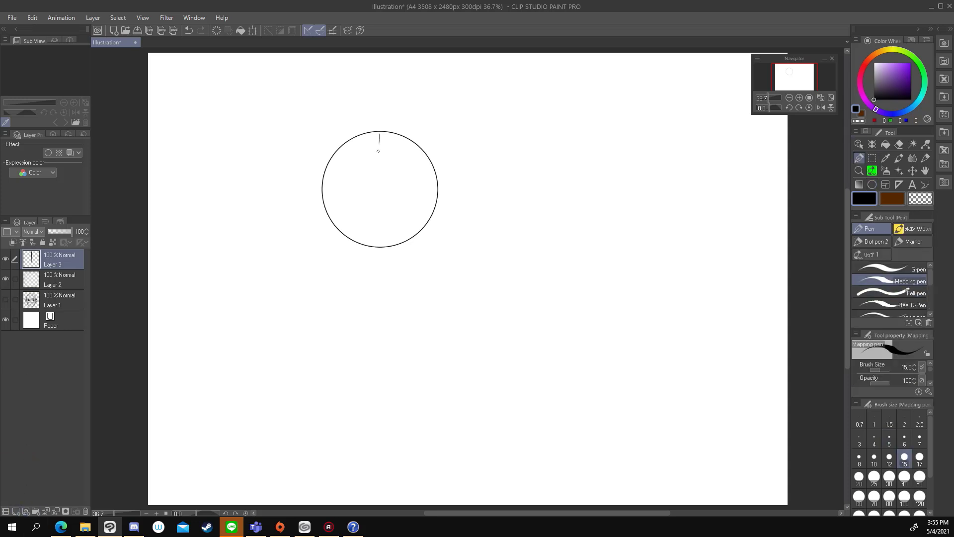
pyautogui.moveTo(379, 159); pyautogui.dragTo(380, 201)
pyautogui.moveTo(380, 154); pyautogui.dragTo(380, 237)
pyautogui.moveTo(382, 157); pyautogui.dragTo(379, 297)
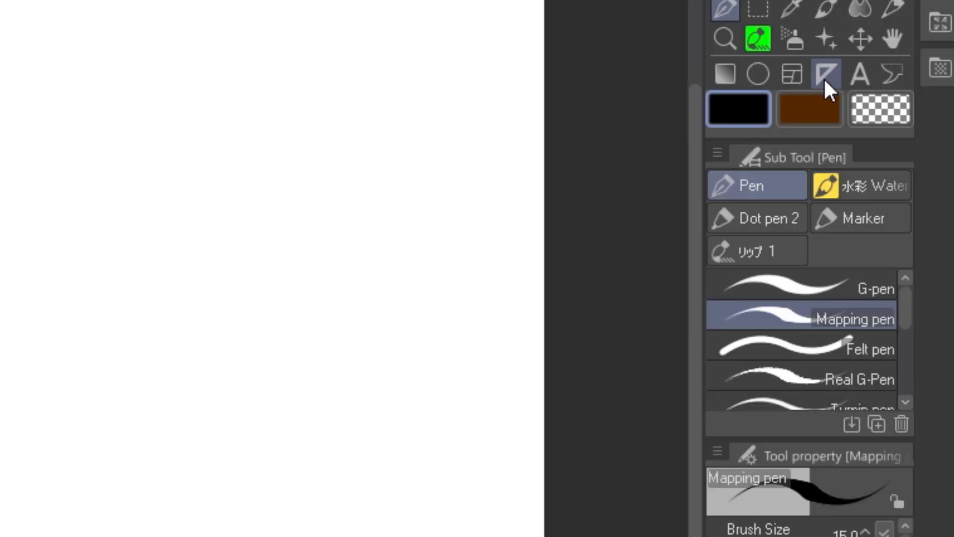
# Create a vertical symmetrical ruler through the circle's centre on Layer 3.
pyautogui.click(824, 76)
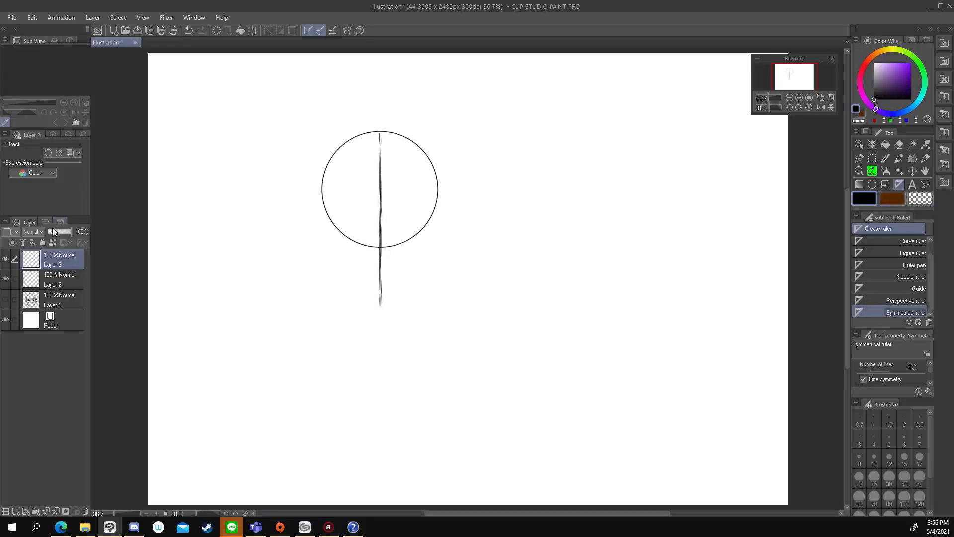
pyautogui.click(42, 267)
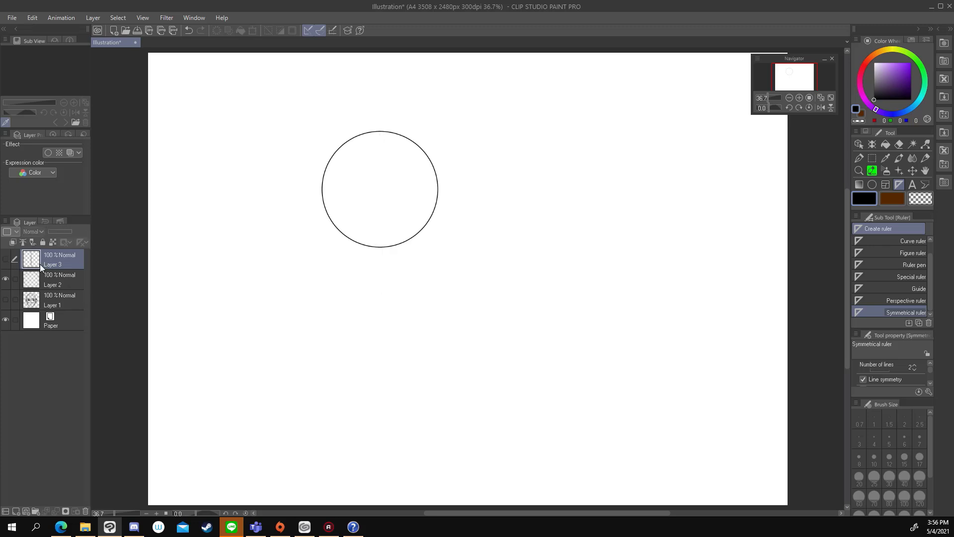
pyautogui.moveTo(380, 133); pyautogui.dragTo(380, 324)
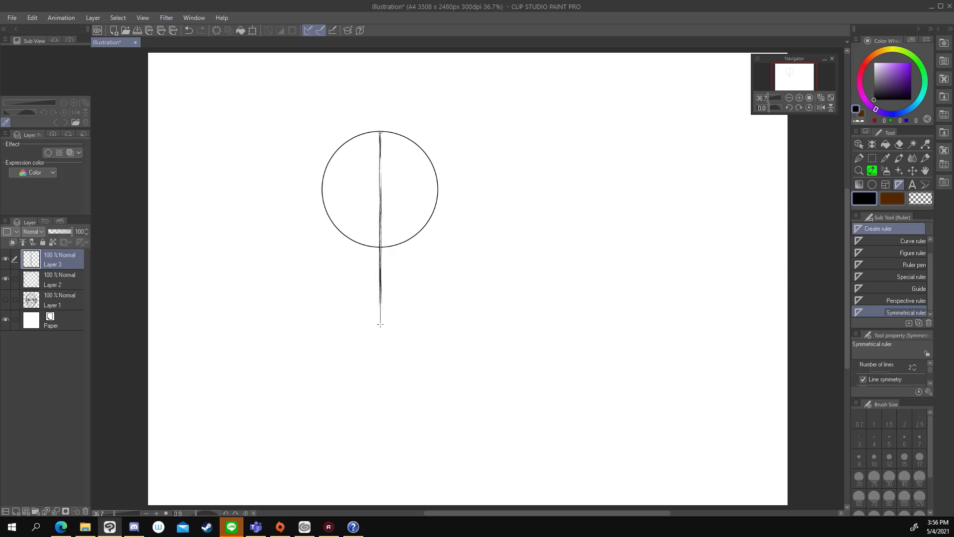
pyautogui.moveTo(418, 382)
pyautogui.mouseDown()
pyautogui.moveTo(385, 190)
pyautogui.moveTo(380, 341)
pyautogui.mouseUp()
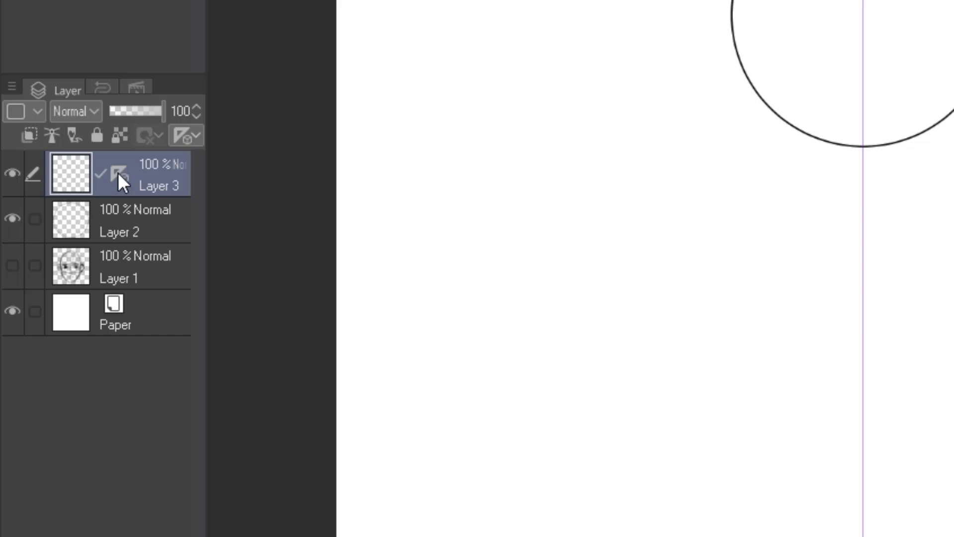
# Set Layer 3's ruler to show on all layers, checking it from Layers 1 and 2.
pyautogui.rightClick(53, 260)
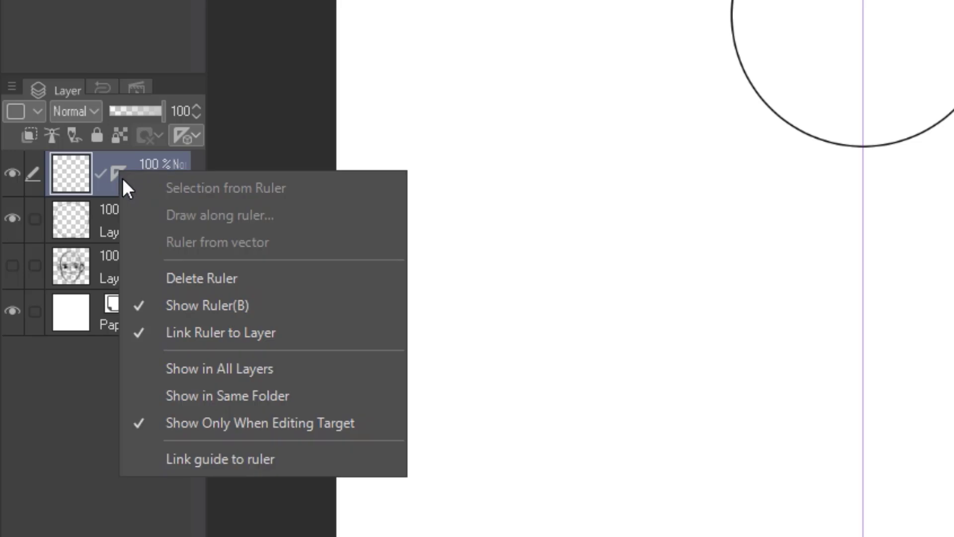
pyautogui.click(265, 379)
pyautogui.click(115, 226)
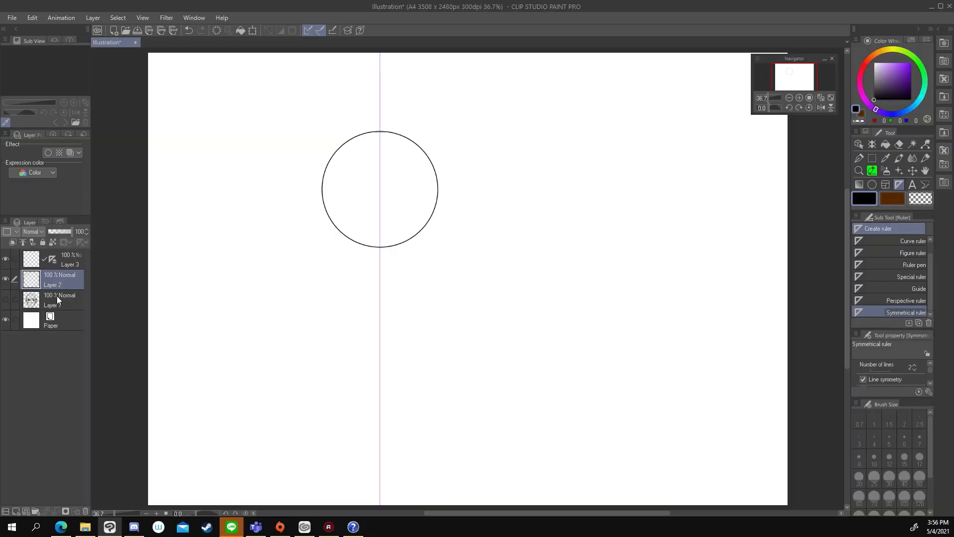
pyautogui.click(58, 299)
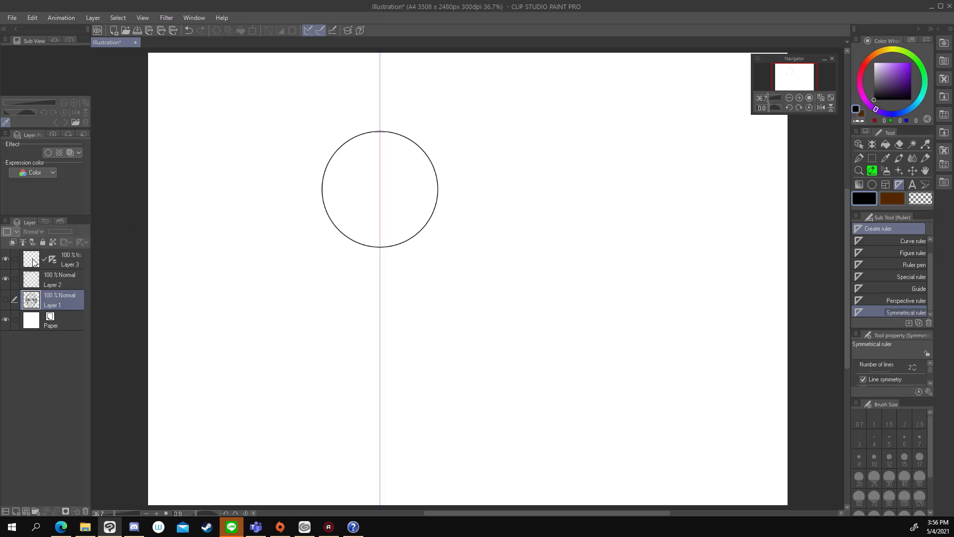
pyautogui.click(32, 260)
pyautogui.rightClick(52, 260)
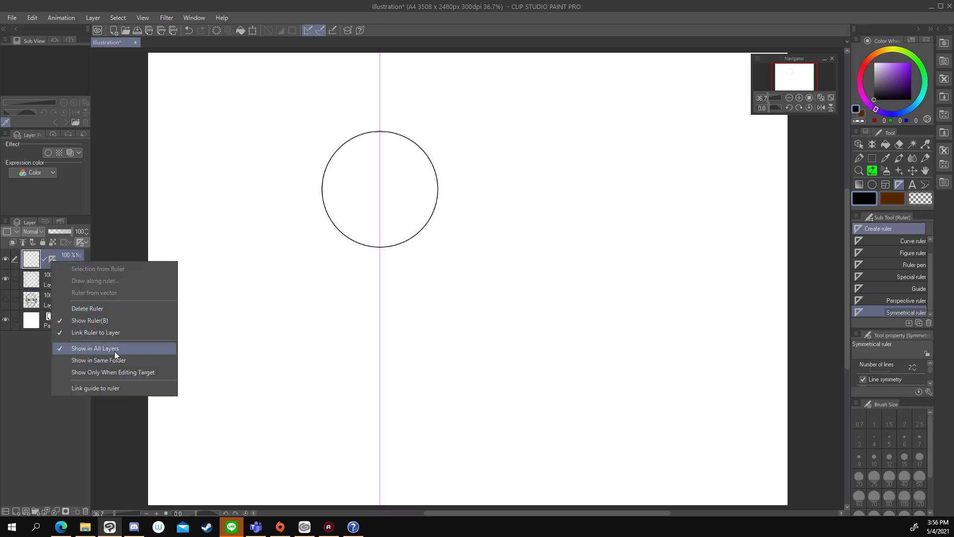
pyautogui.click(160, 374)
# Recheck the ruler across layers and set it again to Show in All Layers.
pyautogui.click(33, 279)
pyautogui.click(32, 259)
pyautogui.click(35, 280)
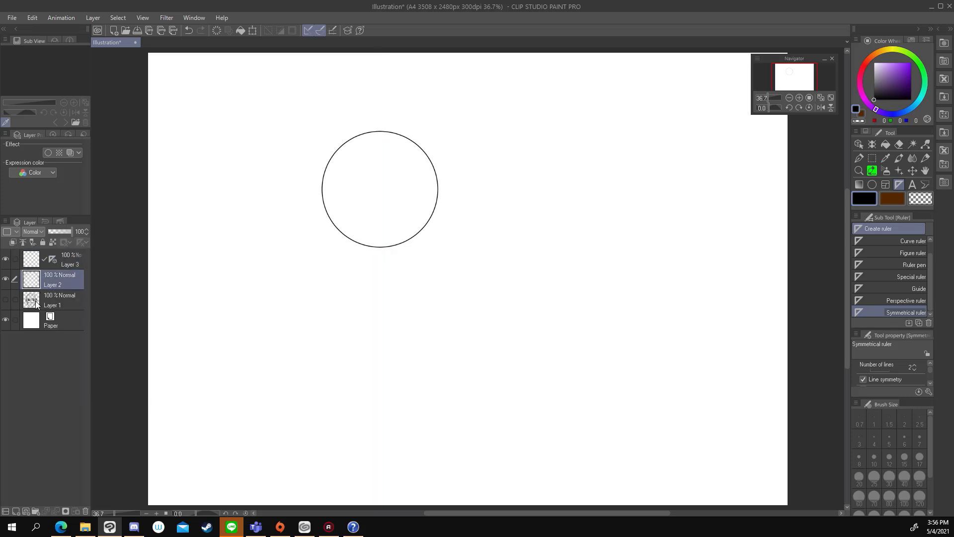
pyautogui.click(36, 305)
pyautogui.click(31, 321)
pyautogui.click(32, 279)
pyautogui.click(32, 260)
pyautogui.rightClick(51, 259)
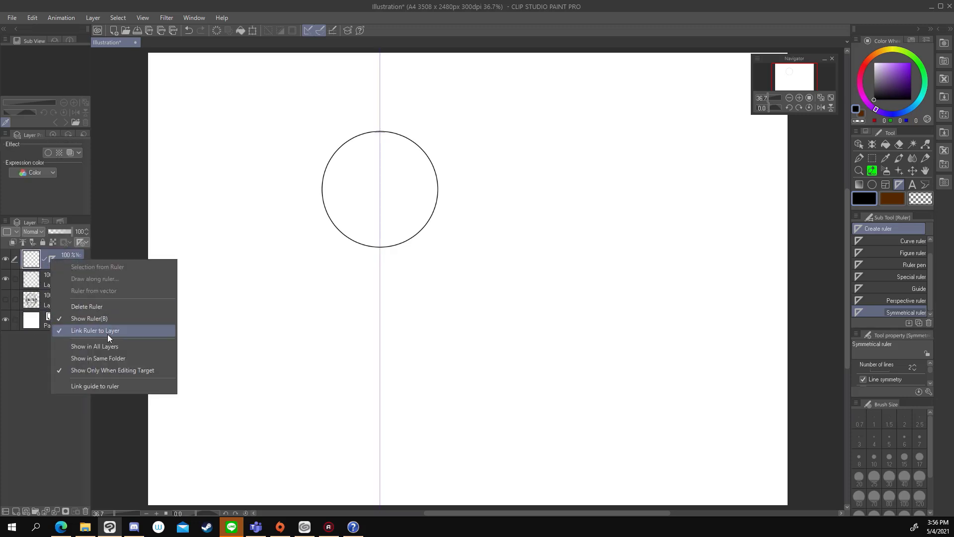
pyautogui.click(114, 347)
# On a new layer, ink a vertical centre line along the symmetry axis.
pyautogui.click(35, 281)
pyautogui.scroll(2, 787, 73)
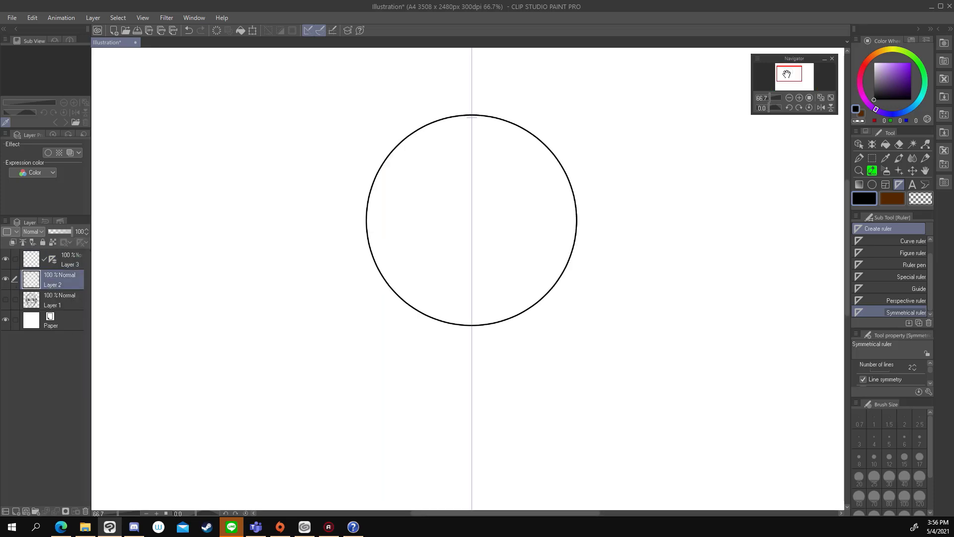
pyautogui.click(858, 158)
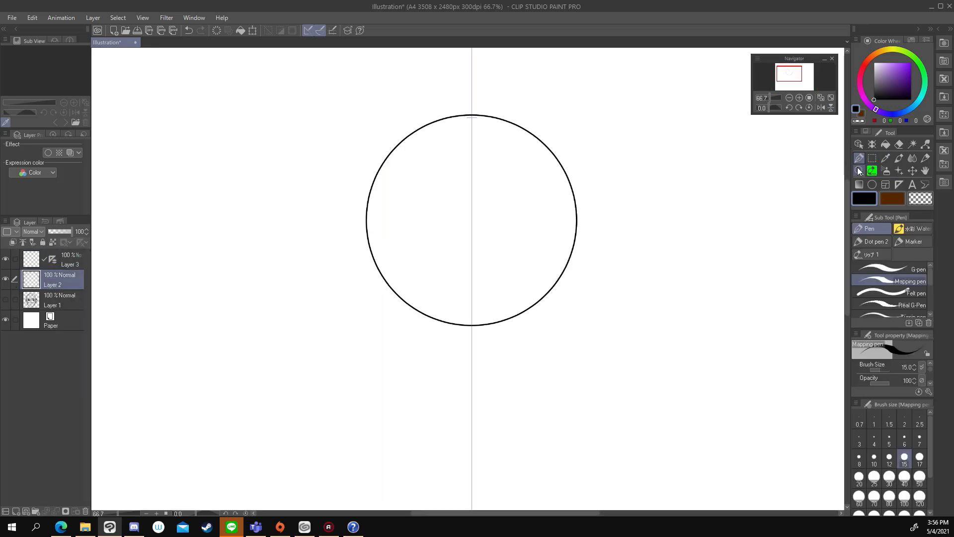
pyautogui.click(6, 511)
pyautogui.moveTo(472, 118); pyautogui.dragTo(472, 413)
pyautogui.scroll(-1, 794, 79)
pyautogui.moveTo(794, 79); pyautogui.dragTo(794, 77)
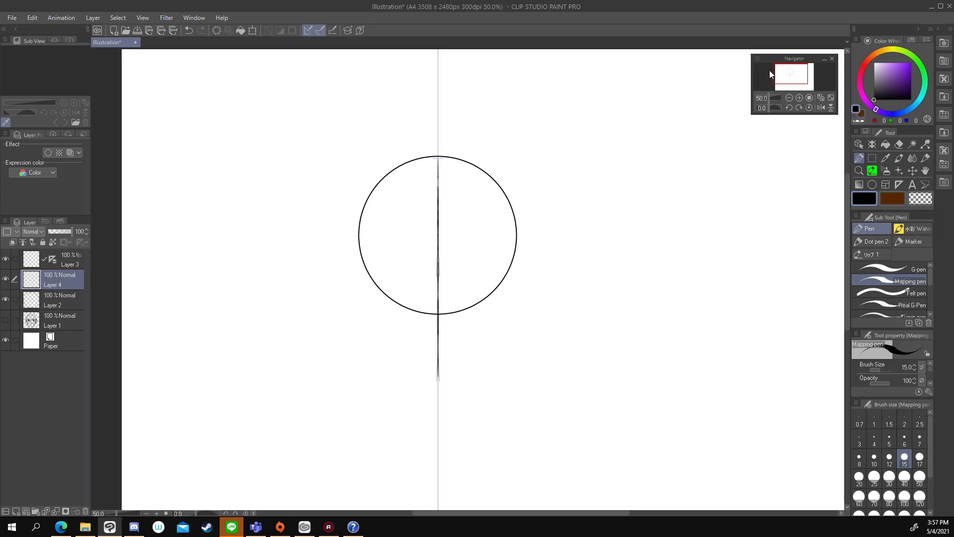
# On another new layer, draw horizontal guides across the circle's middle and bottom.
pyautogui.click(25, 508)
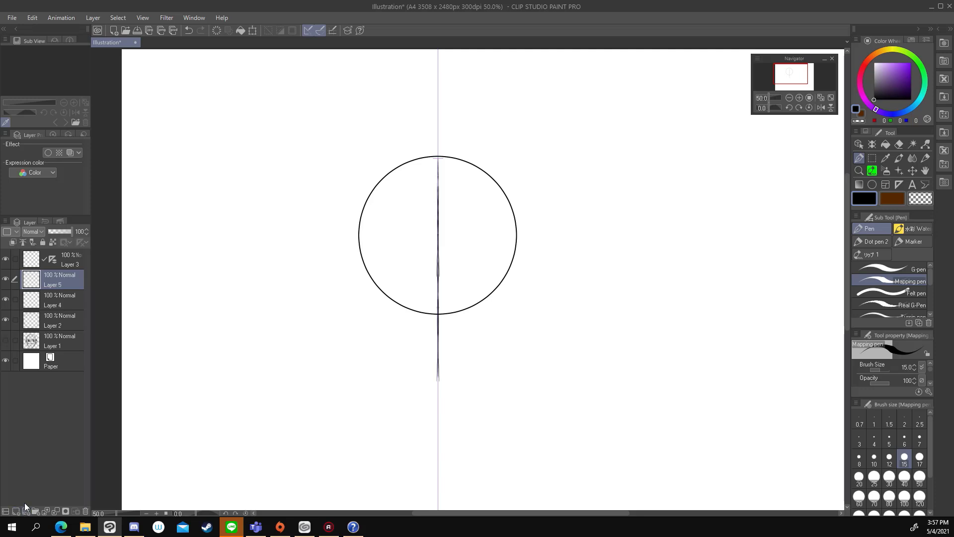
pyautogui.moveTo(363, 240); pyautogui.dragTo(515, 239)
pyautogui.moveTo(361, 240); pyautogui.dragTo(515, 240)
pyautogui.moveTo(394, 240); pyautogui.dragTo(508, 239)
pyautogui.moveTo(357, 238); pyautogui.dragTo(518, 237)
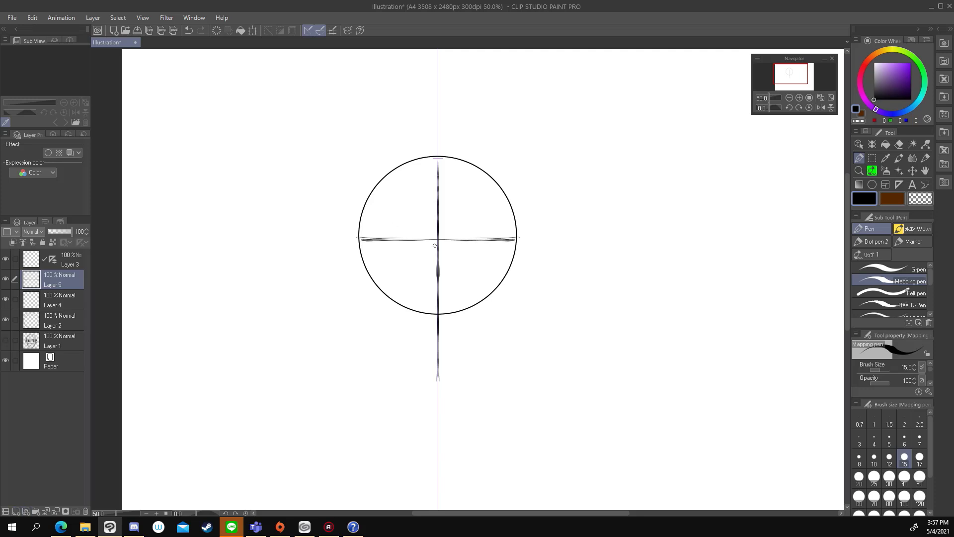
pyautogui.moveTo(369, 308); pyautogui.dragTo(411, 310)
pyautogui.moveTo(353, 305); pyautogui.dragTo(423, 312)
pyautogui.moveTo(526, 309); pyautogui.dragTo(459, 314)
pyautogui.moveTo(382, 240)
pyautogui.mouseDown()
pyautogui.moveTo(334, 240)
pyautogui.moveTo(383, 241)
pyautogui.mouseUp()
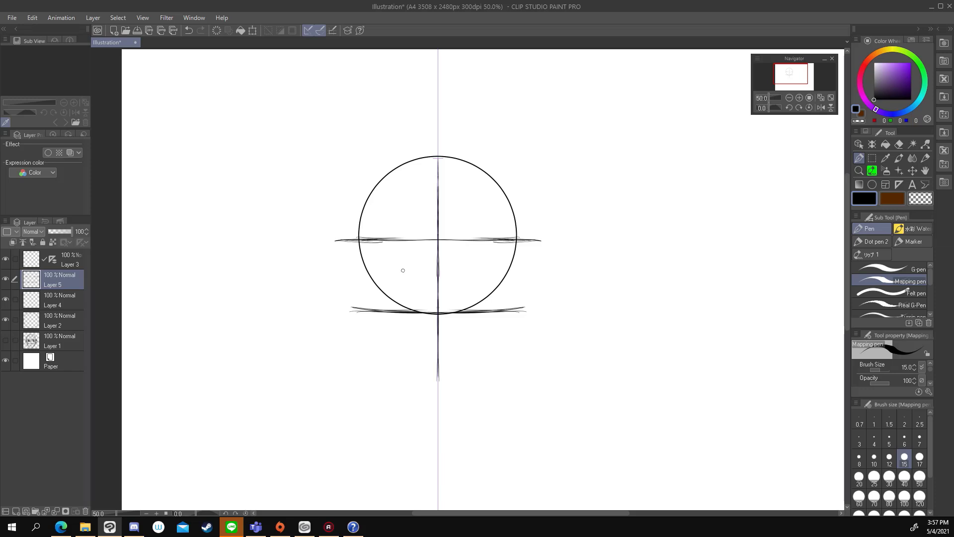
# Draw a horizontal chin guide line below the circle.
pyautogui.moveTo(368, 370); pyautogui.dragTo(435, 371)
pyautogui.moveTo(373, 371)
pyautogui.mouseDown()
pyautogui.moveTo(355, 371)
pyautogui.moveTo(434, 368)
pyautogui.mouseUp()
pyautogui.hotkey('ctrl', 'z')
pyautogui.hotkey('ctrl', 'z')
pyautogui.hotkey('ctrl', 'z')
pyautogui.moveTo(352, 370); pyautogui.dragTo(455, 372)
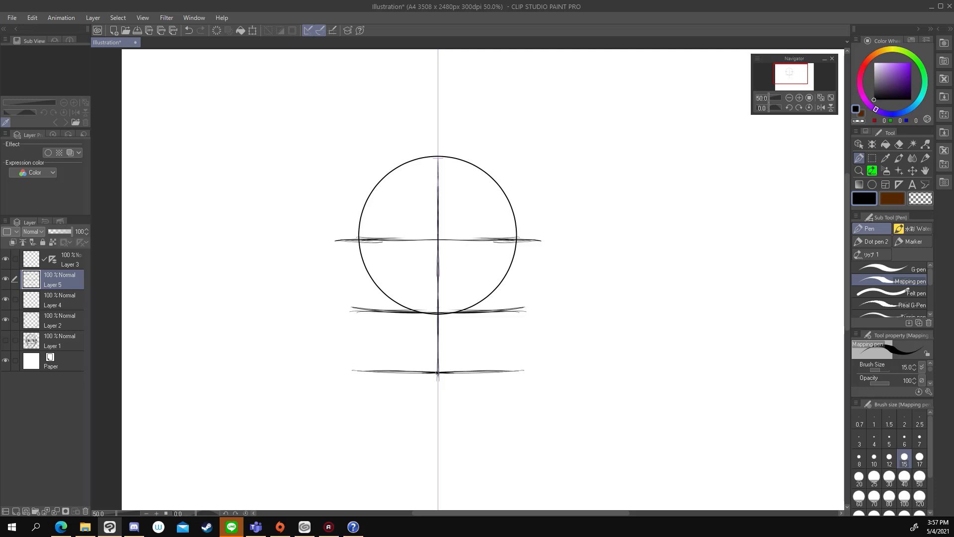
pyautogui.click(59, 299)
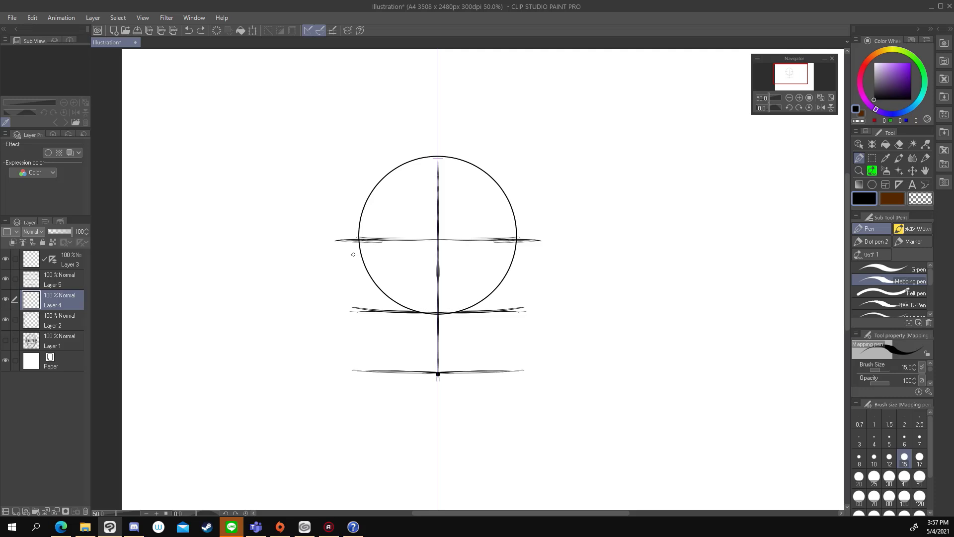
# Sketch mirrored jaw lines from the circle's sides down toward the chin.
pyautogui.moveTo(360, 248); pyautogui.dragTo(373, 314)
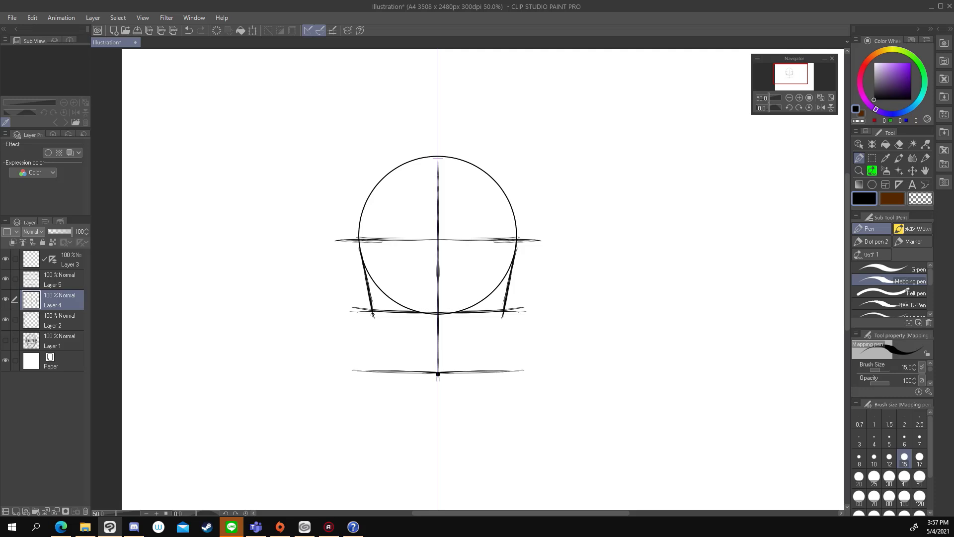
pyautogui.moveTo(375, 318); pyautogui.dragTo(430, 372)
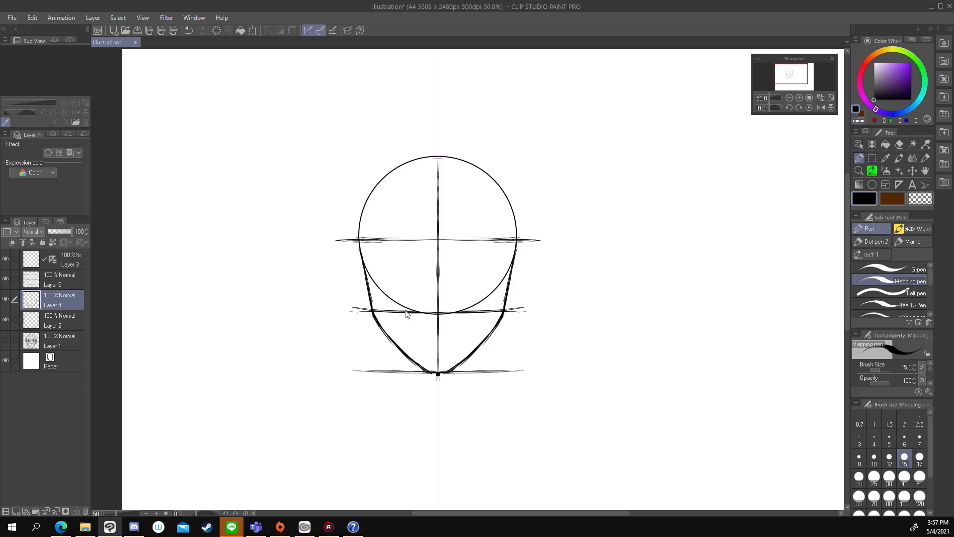
pyautogui.moveTo(386, 331); pyautogui.dragTo(438, 373)
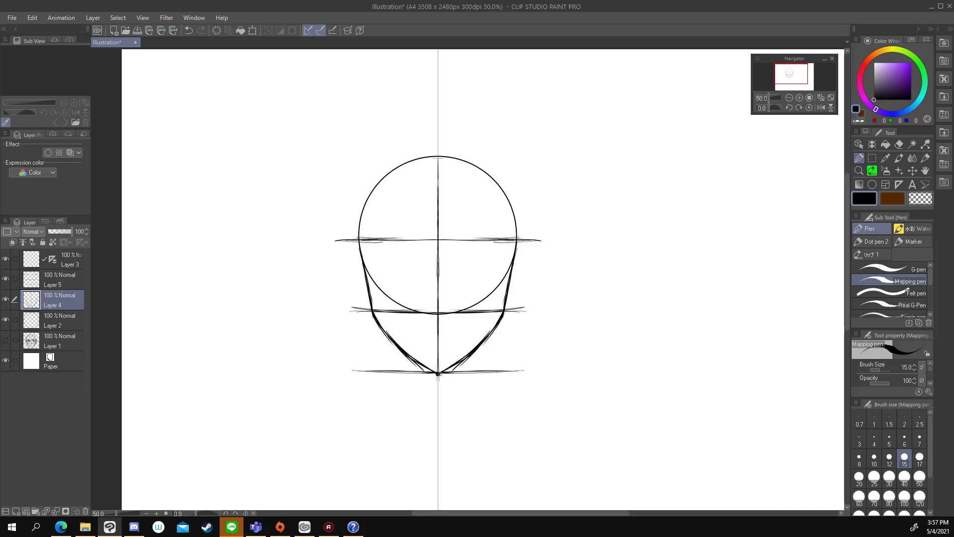
pyautogui.hotkey('ctrl', 'z')
pyautogui.hotkey('ctrl', 'z')
pyautogui.hotkey('ctrl', 'z')
pyautogui.hotkey('ctrl', 'z')
pyautogui.hotkey('ctrl', 'y')
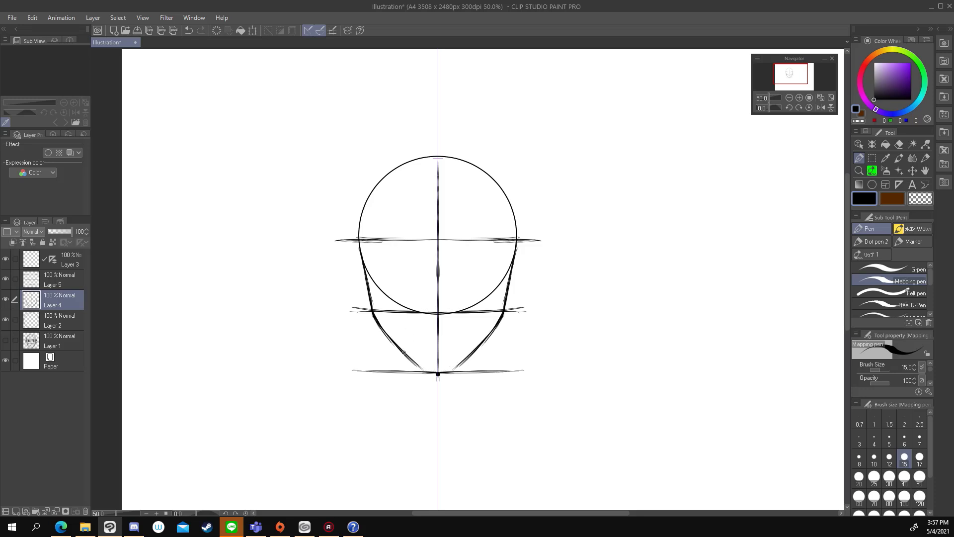
pyautogui.moveTo(385, 332); pyautogui.dragTo(430, 370)
pyautogui.moveTo(518, 237); pyautogui.dragTo(499, 320)
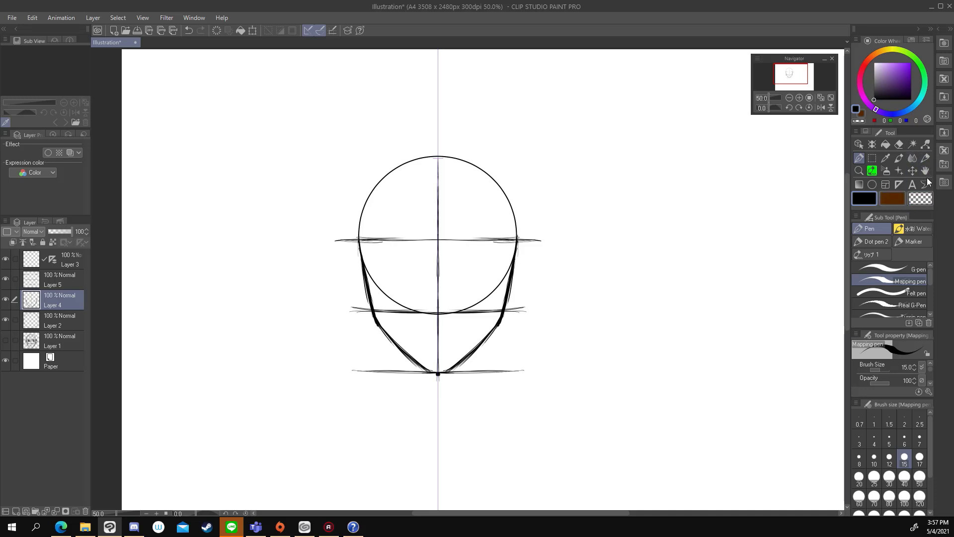
# Erase the rough lower jaw strokes and redraw them to a pointed chin.
pyautogui.click(920, 199)
pyautogui.moveTo(428, 370); pyautogui.dragTo(386, 331)
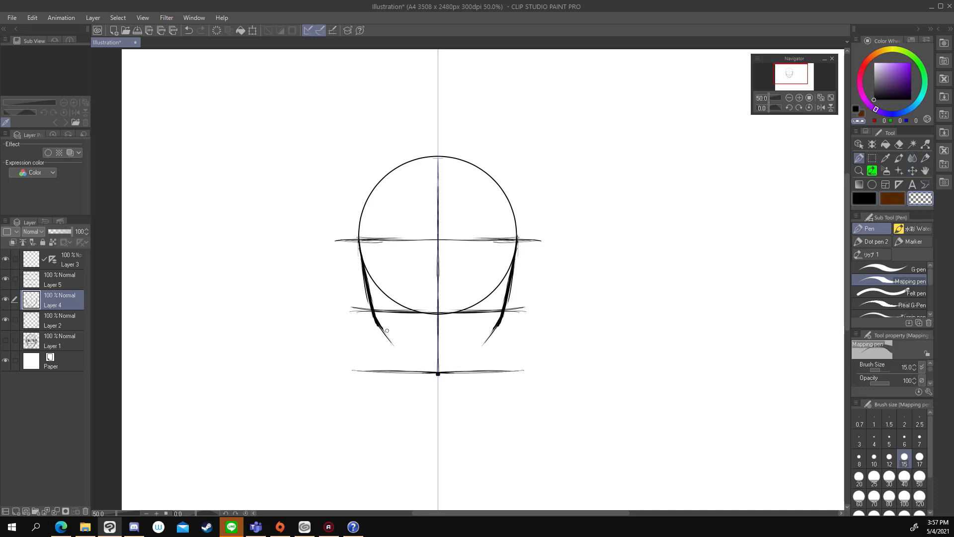
pyautogui.click(855, 198)
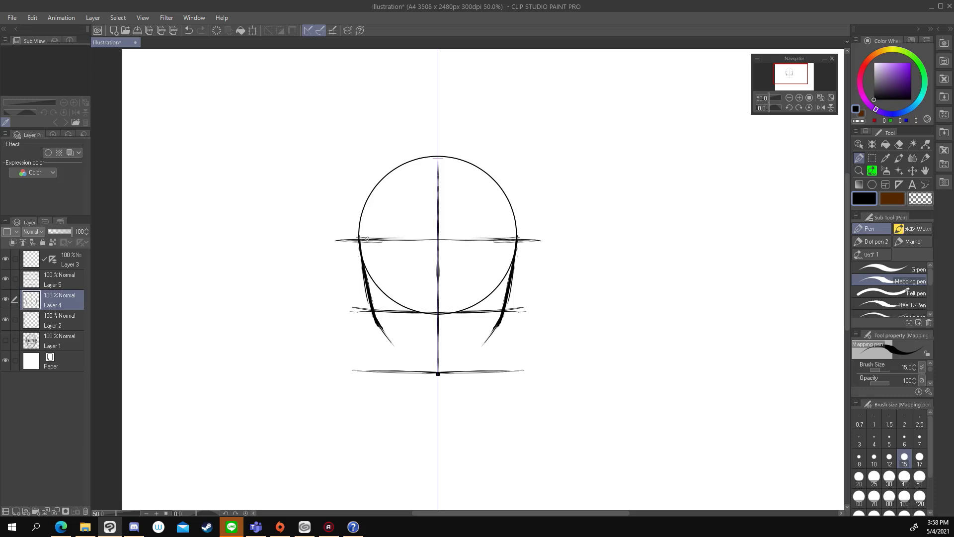
pyautogui.moveTo(395, 347); pyautogui.dragTo(422, 383)
pyautogui.hotkey('ctrl', 'z')
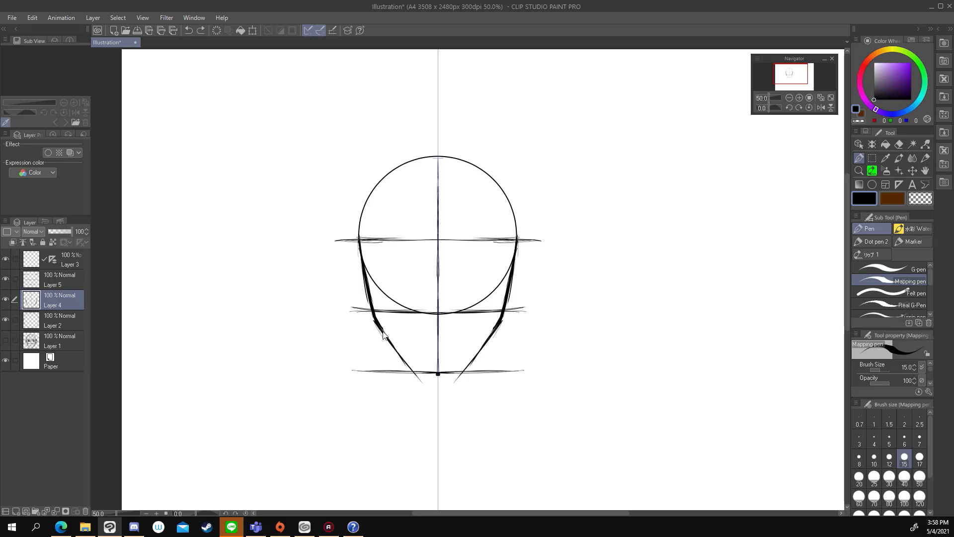
pyautogui.moveTo(378, 325)
pyautogui.mouseDown()
pyautogui.moveTo(426, 384)
pyautogui.moveTo(420, 377)
pyautogui.mouseUp()
pyautogui.moveTo(386, 343); pyautogui.dragTo(429, 380)
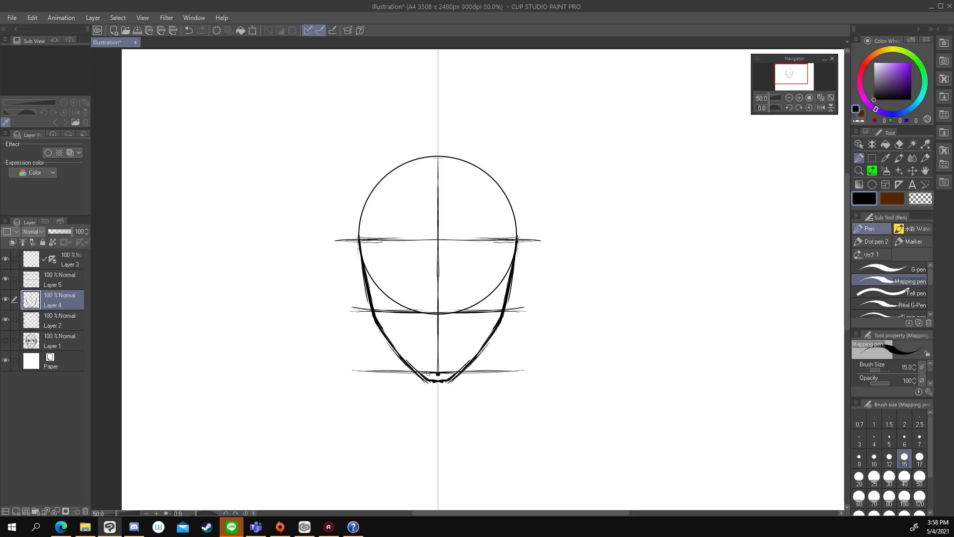
pyautogui.moveTo(393, 346); pyautogui.dragTo(409, 364)
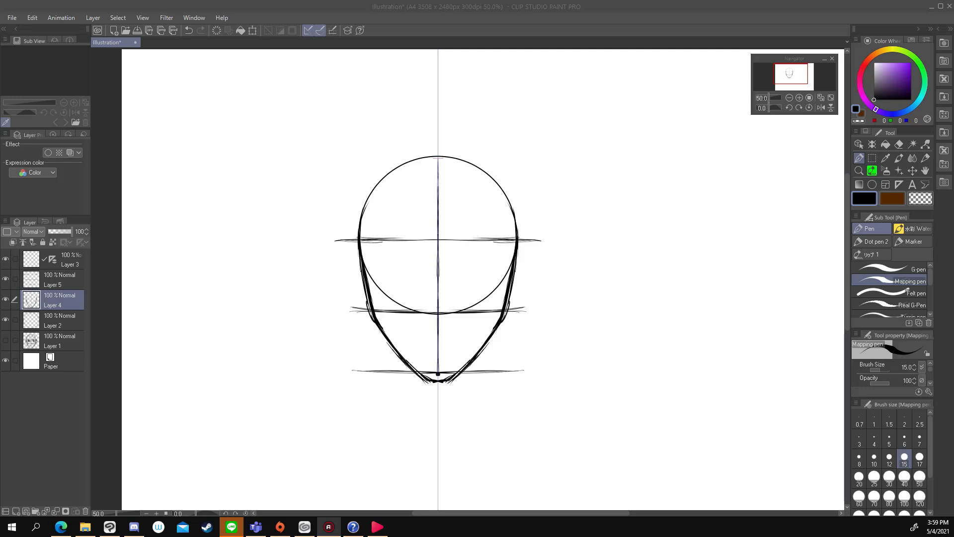
# Toggle Layer 4's visibility, zoom in, and move Layer 4 above Layer 5.
pyautogui.click(6, 300)
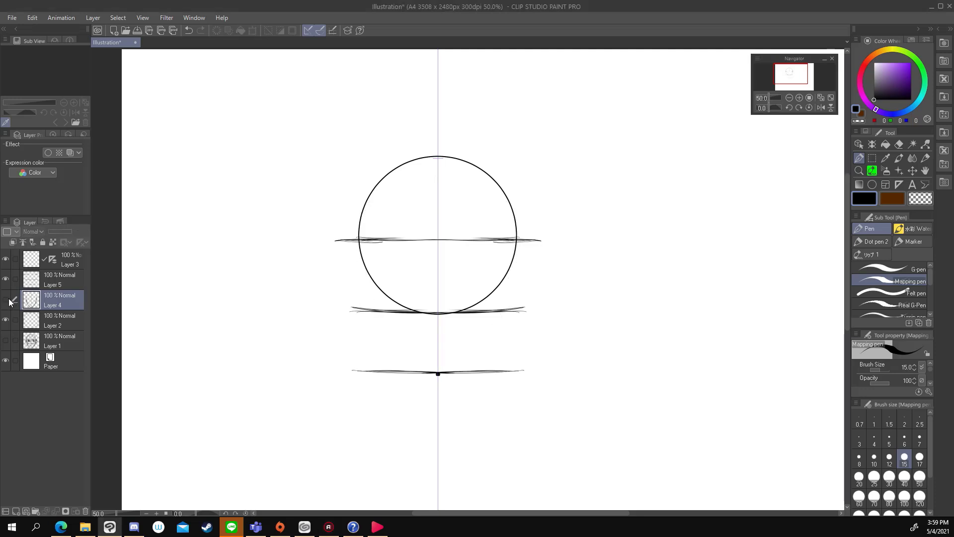
pyautogui.click(6, 300)
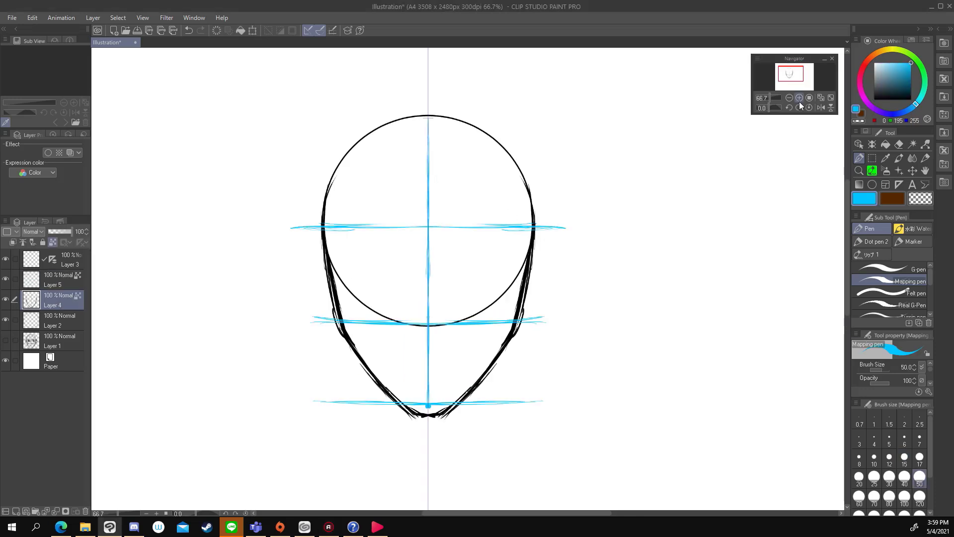
pyautogui.click(799, 98)
pyautogui.click(789, 97)
pyautogui.moveTo(790, 76); pyautogui.dragTo(788, 75)
pyautogui.click(59, 280)
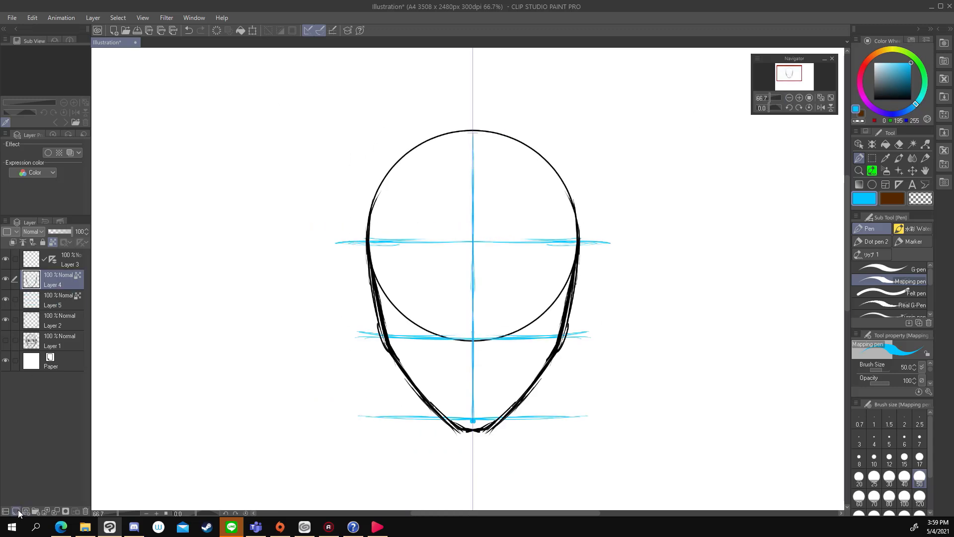
# On a new layer with red brush size 12, write '1 คิ้ว' beside the brow guide.
pyautogui.click(18, 509)
pyautogui.click(863, 67)
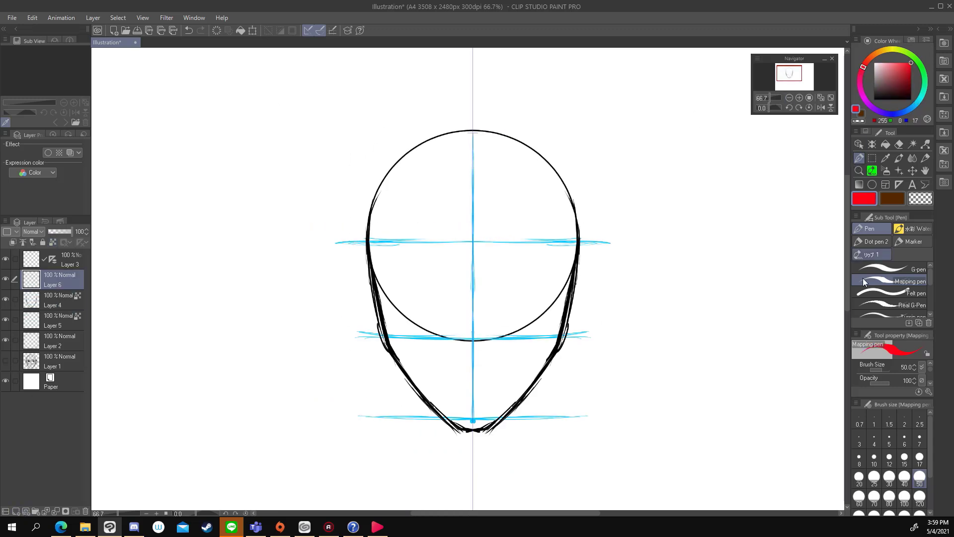
pyautogui.click(890, 457)
pyautogui.moveTo(312, 241); pyautogui.dragTo(322, 252)
pyautogui.hotkey('ctrl', 'z')
pyautogui.hotkey('ctrl', 'z')
pyautogui.moveTo(284, 248)
pyautogui.mouseDown()
pyautogui.moveTo(298, 252)
pyautogui.moveTo(271, 249)
pyautogui.mouseUp()
pyautogui.moveTo(279, 212); pyautogui.dragTo(287, 214)
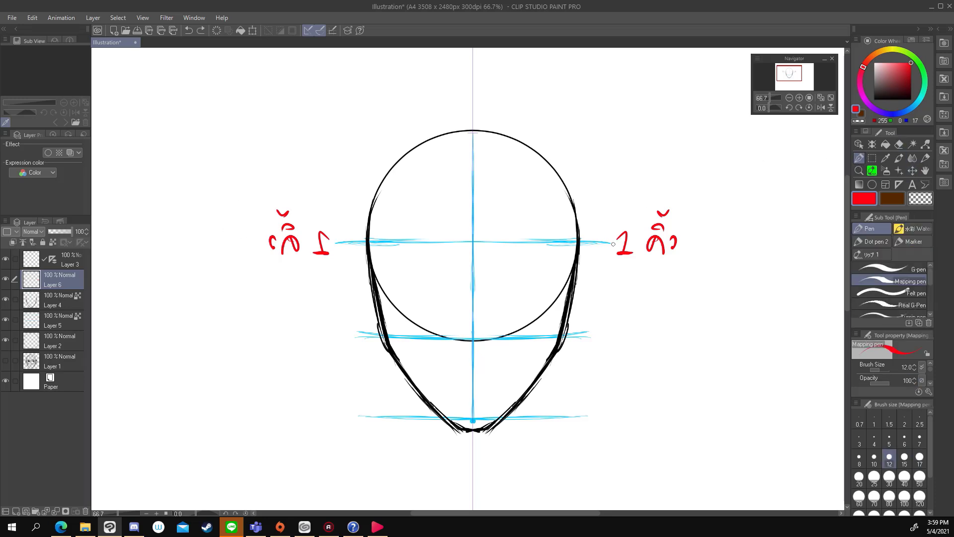
# Write '2 ปลายจมูก' and '3คาง' beside the middle and bottom guides.
pyautogui.moveTo(599, 327)
pyautogui.mouseDown()
pyautogui.moveTo(610, 339)
pyautogui.moveTo(637, 322)
pyautogui.moveTo(647, 334)
pyautogui.moveTo(703, 337)
pyautogui.mouseUp()
pyautogui.moveTo(707, 322); pyautogui.dragTo(721, 342)
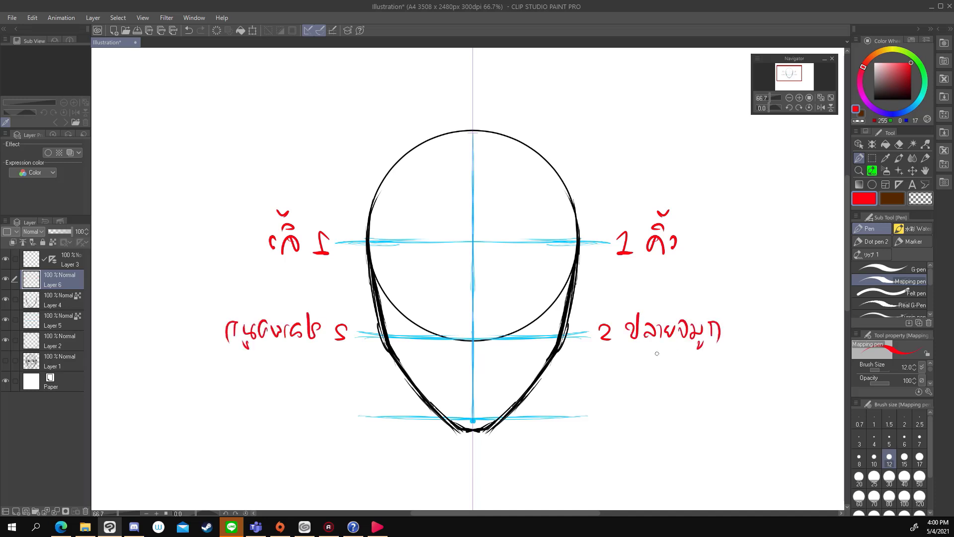
pyautogui.moveTo(597, 409)
pyautogui.mouseDown()
pyautogui.moveTo(597, 425)
pyautogui.moveTo(626, 426)
pyautogui.mouseUp()
# Finish the 3คาง label and erase the mirrored left-side labels with a size-120 eraser.
pyautogui.moveTo(629, 413); pyautogui.dragTo(645, 426)
pyautogui.click(899, 145)
pyautogui.click(920, 496)
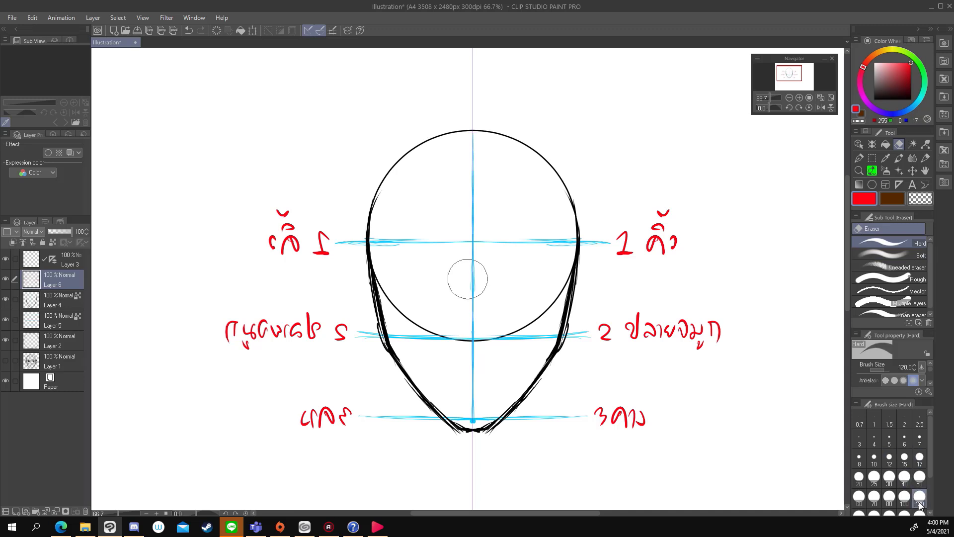
pyautogui.moveTo(331, 198)
pyautogui.mouseDown()
pyautogui.moveTo(343, 437)
pyautogui.moveTo(294, 247)
pyautogui.moveTo(271, 236)
pyautogui.moveTo(273, 331)
pyautogui.moveTo(237, 338)
pyautogui.moveTo(221, 361)
pyautogui.mouseUp()
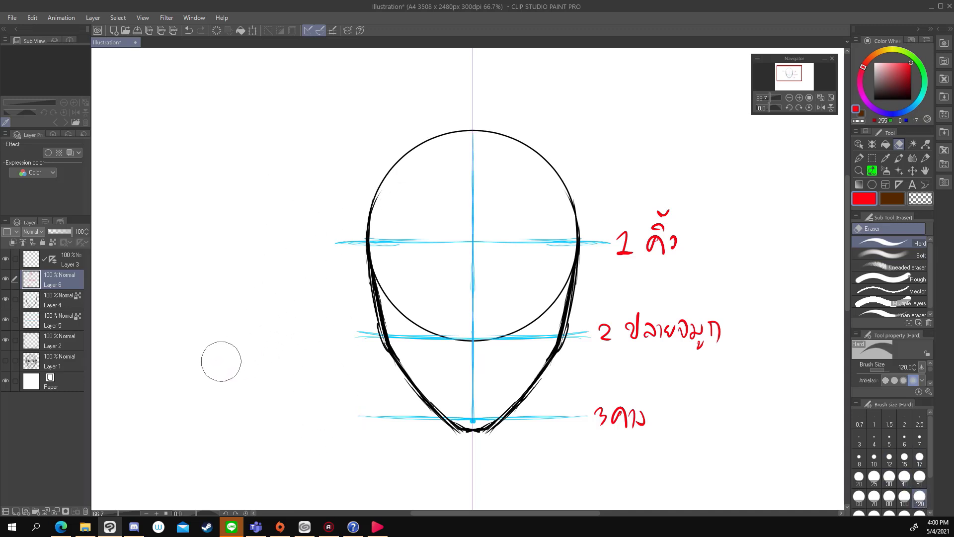
pyautogui.click(859, 158)
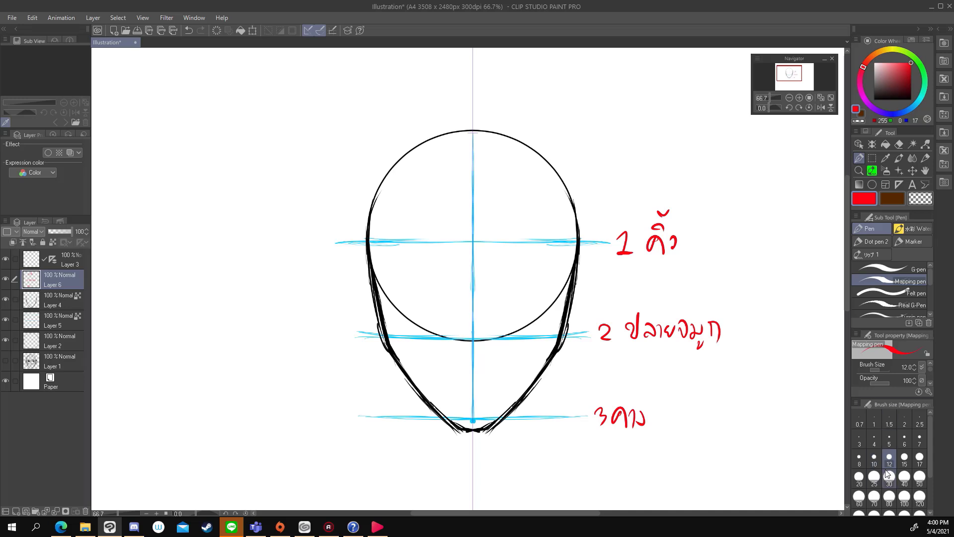
# Draw red vertical guides down both sides of the head.
pyautogui.moveTo(370, 145)
pyautogui.mouseDown()
pyautogui.moveTo(367, 265)
pyautogui.moveTo(370, 143)
pyautogui.mouseUp()
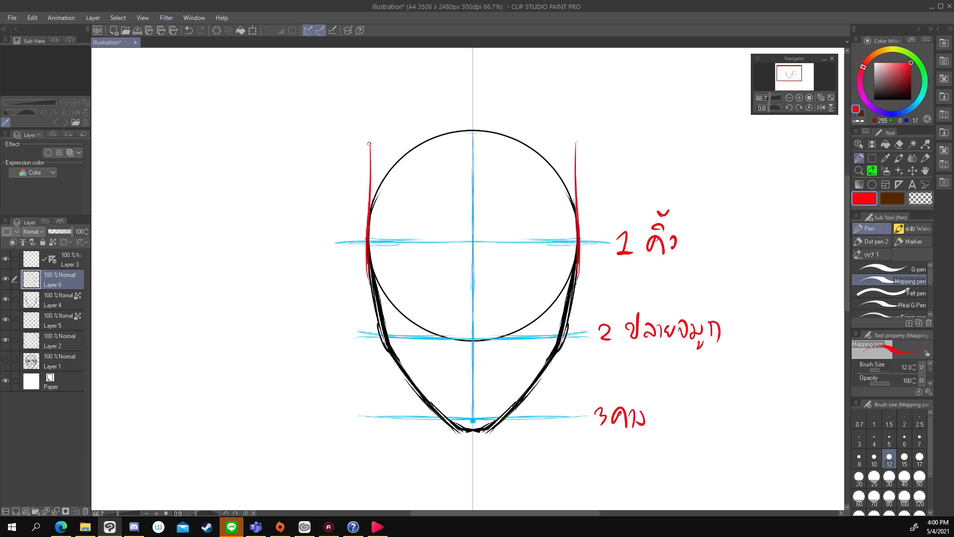
pyautogui.hotkey('ctrl', 'z')
pyautogui.hotkey('ctrl', 'z')
pyautogui.hotkey('ctrl', 'z')
pyautogui.hotkey('ctrl', 'z')
pyautogui.hotkey('ctrl', 'y')
pyautogui.moveTo(367, 260)
pyautogui.mouseDown()
pyautogui.moveTo(368, 174)
pyautogui.moveTo(367, 318)
pyautogui.mouseUp()
pyautogui.moveTo(367, 219); pyautogui.dragTo(367, 356)
pyautogui.moveTo(366, 389)
pyautogui.mouseDown()
pyautogui.moveTo(366, 251)
pyautogui.moveTo(368, 442)
pyautogui.mouseUp()
pyautogui.moveTo(366, 164)
pyautogui.mouseDown()
pyautogui.moveTo(367, 227)
pyautogui.moveTo(367, 206)
pyautogui.mouseUp()
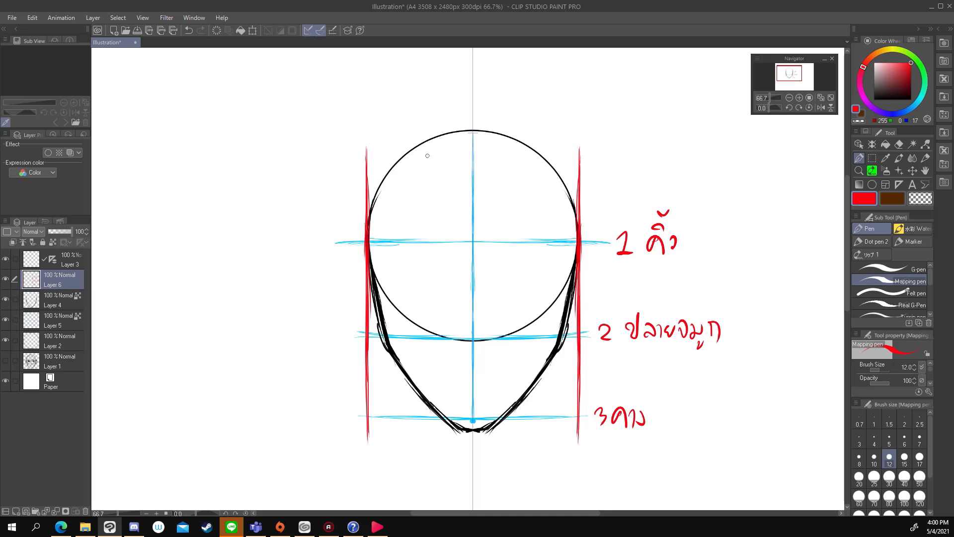
# Draw full-height red inner vertical guides midway between the sides and centre.
pyautogui.moveTo(424, 134); pyautogui.dragTo(424, 253)
pyautogui.hotkey('ctrl', 'z')
pyautogui.hotkey('ctrl', 'z')
pyautogui.hotkey('ctrl', 'z')
pyautogui.moveTo(424, 136); pyautogui.dragTo(425, 203)
pyautogui.hotkey('ctrl', 'z')
pyautogui.moveTo(425, 168); pyautogui.dragTo(425, 223)
pyautogui.moveTo(425, 141); pyautogui.dragTo(425, 207)
pyautogui.moveTo(425, 205); pyautogui.dragTo(425, 249)
pyautogui.hotkey('ctrl', 'z')
pyautogui.hotkey('ctrl', 'z')
pyautogui.moveTo(420, 144); pyautogui.dragTo(420, 443)
# Add a red centre-line guide and sketch mirrored eye circles below the brow line.
pyautogui.moveTo(473, 128); pyautogui.dragTo(473, 254)
pyautogui.moveTo(472, 358); pyautogui.dragTo(472, 444)
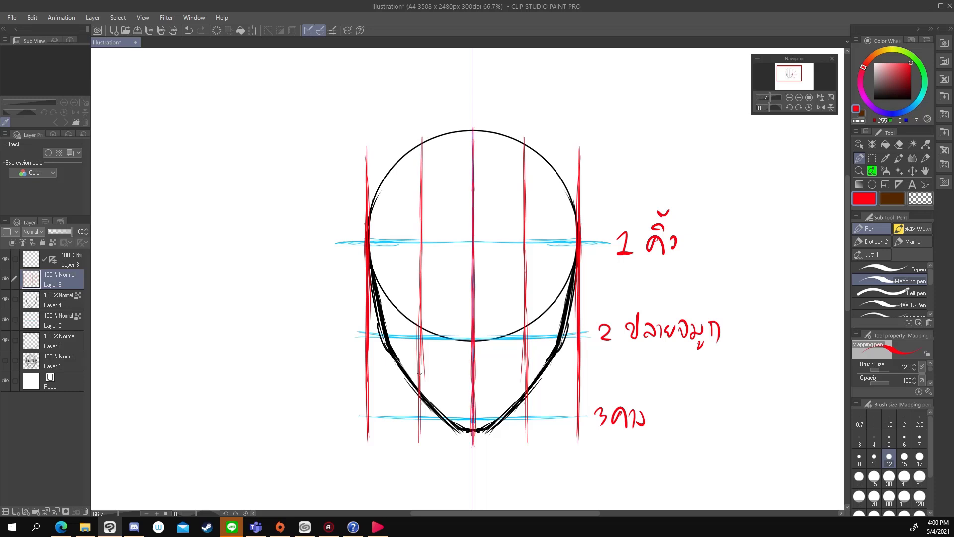
pyautogui.hotkey('ctrl', 'z')
pyautogui.moveTo(428, 245)
pyautogui.mouseDown()
pyautogui.moveTo(406, 251)
pyautogui.moveTo(430, 278)
pyautogui.moveTo(415, 246)
pyautogui.moveTo(439, 266)
pyautogui.moveTo(405, 256)
pyautogui.moveTo(432, 283)
pyautogui.mouseUp()
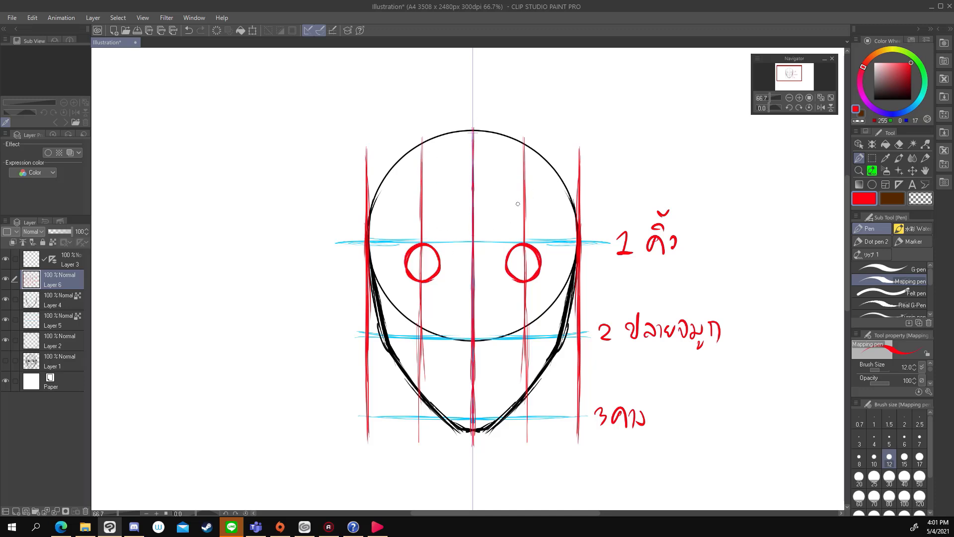
# Replace the eye circles with a red horizontal eye line across the face.
pyautogui.hotkey('ctrl', 'z')
pyautogui.hotkey('ctrl', 'z')
pyautogui.hotkey('ctrl', 'z')
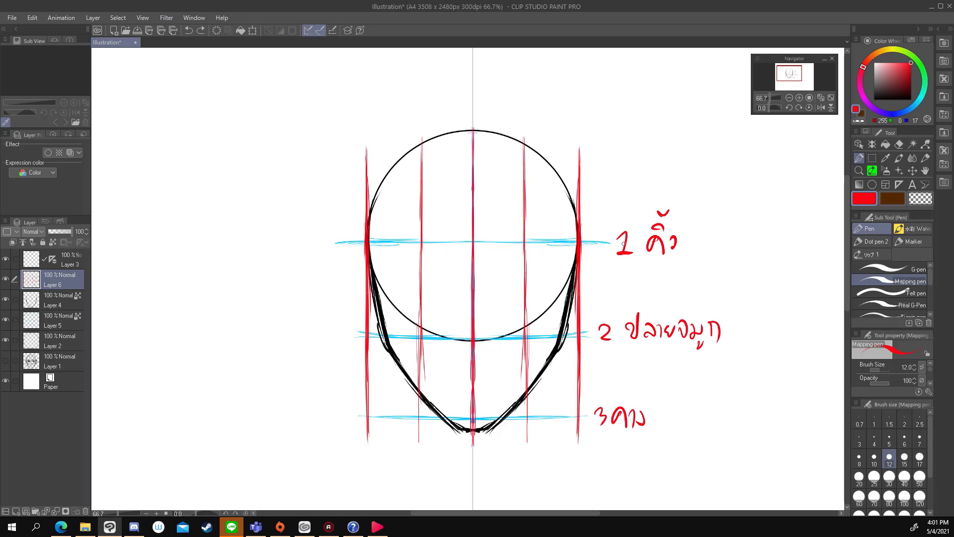
pyautogui.moveTo(423, 288)
pyautogui.mouseDown()
pyautogui.moveTo(357, 292)
pyautogui.moveTo(464, 289)
pyautogui.mouseUp()
pyautogui.moveTo(383, 290); pyautogui.dragTo(471, 290)
pyautogui.moveTo(411, 290); pyautogui.dragTo(471, 289)
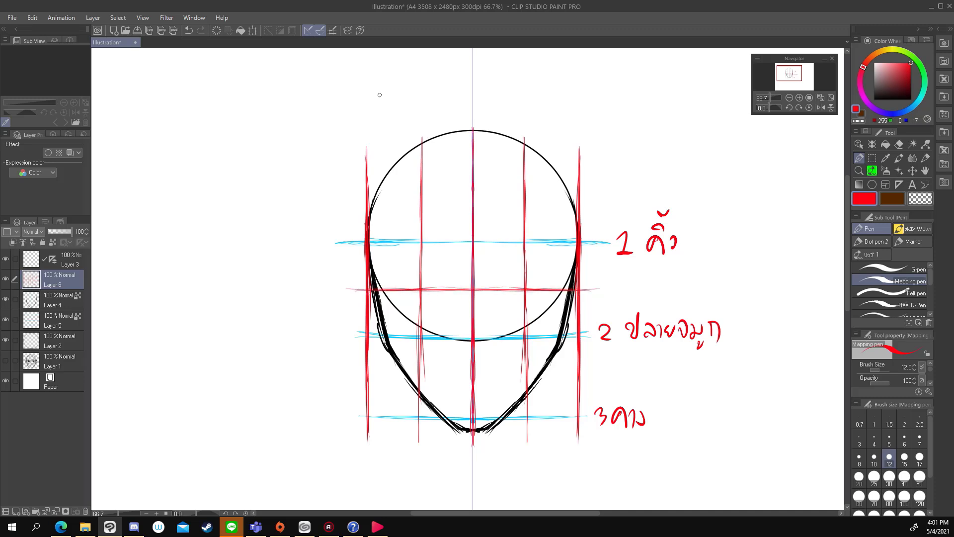
pyautogui.moveTo(400, 287)
pyautogui.mouseDown()
pyautogui.moveTo(432, 271)
pyautogui.moveTo(420, 291)
pyautogui.moveTo(440, 263)
pyautogui.moveTo(422, 262)
pyautogui.moveTo(439, 274)
pyautogui.moveTo(402, 263)
pyautogui.moveTo(416, 288)
pyautogui.moveTo(442, 284)
pyautogui.mouseUp()
pyautogui.hotkey('ctrl', 'z')
pyautogui.hotkey('ctrl', 'z')
pyautogui.hotkey('ctrl', 'z')
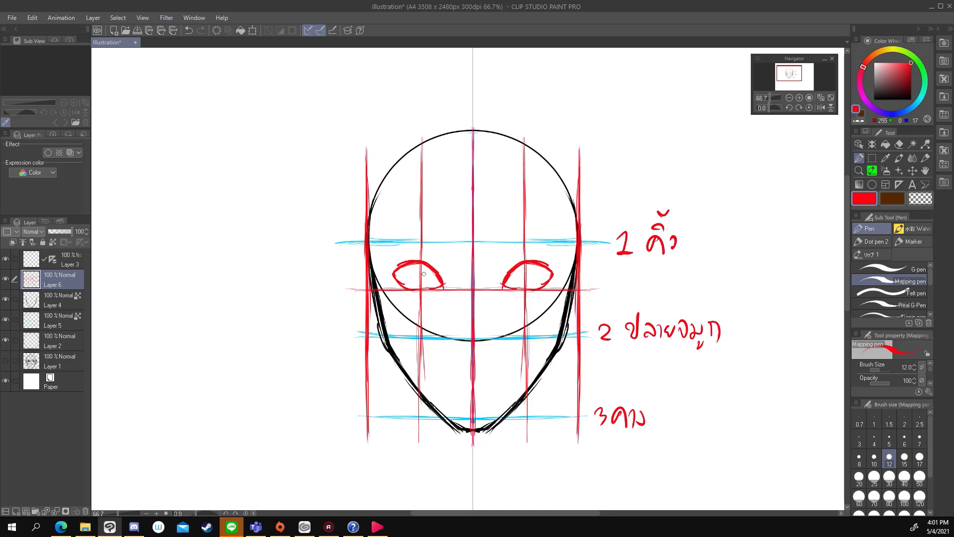
# Draw red eyebrow arcs above the eyes and a horizontal mouth guide.
pyautogui.moveTo(390, 243)
pyautogui.mouseDown()
pyautogui.moveTo(441, 254)
pyautogui.moveTo(437, 247)
pyautogui.mouseUp()
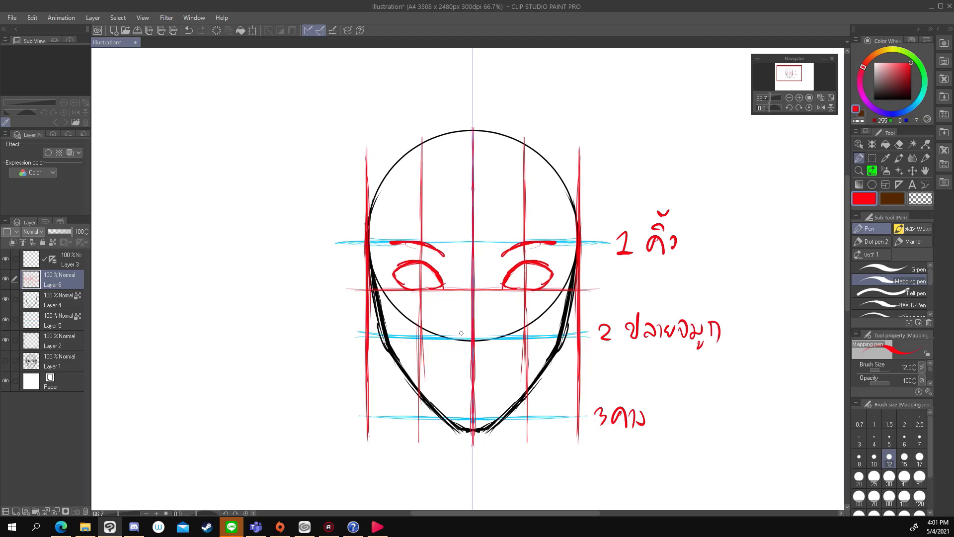
pyautogui.hotkey('ctrl', 'z')
pyautogui.hotkey('ctrl', 'z')
pyautogui.moveTo(372, 377)
pyautogui.mouseDown()
pyautogui.moveTo(501, 374)
pyautogui.moveTo(478, 372)
pyautogui.mouseUp()
pyautogui.moveTo(452, 371); pyautogui.dragTo(467, 373)
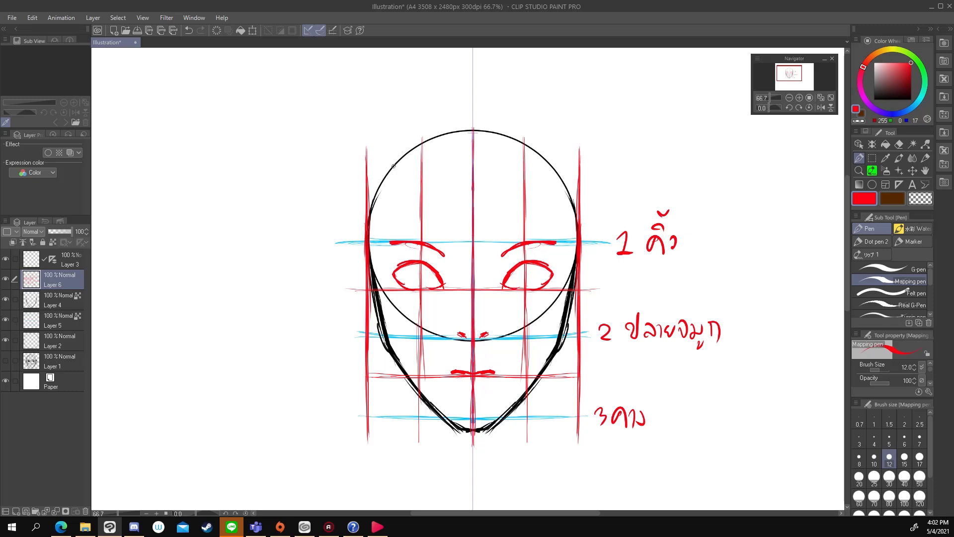
# Add extra red vertical guides between the existing ones, extended toward the chin.
pyautogui.moveTo(393, 167); pyautogui.dragTo(393, 440)
pyautogui.moveTo(449, 145); pyautogui.dragTo(442, 413)
pyautogui.moveTo(442, 363); pyautogui.dragTo(443, 416)
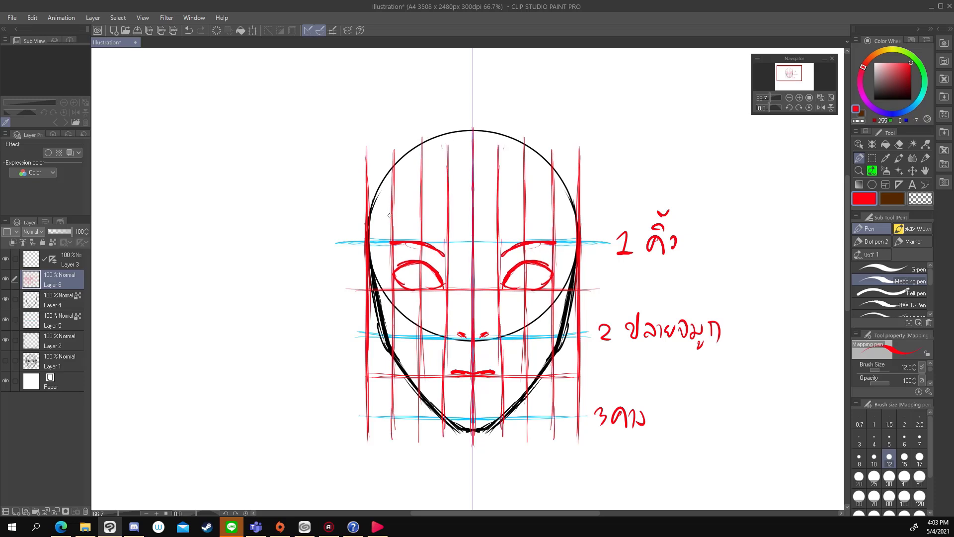
# Draw a pair of example eye arches above the head labelled ตา.
pyautogui.moveTo(397, 139)
pyautogui.mouseDown()
pyautogui.moveTo(417, 118)
pyautogui.moveTo(447, 137)
pyautogui.mouseUp()
pyautogui.moveTo(447, 135)
pyautogui.mouseDown()
pyautogui.moveTo(421, 121)
pyautogui.moveTo(398, 137)
pyautogui.mouseUp()
pyautogui.moveTo(401, 134); pyautogui.dragTo(442, 134)
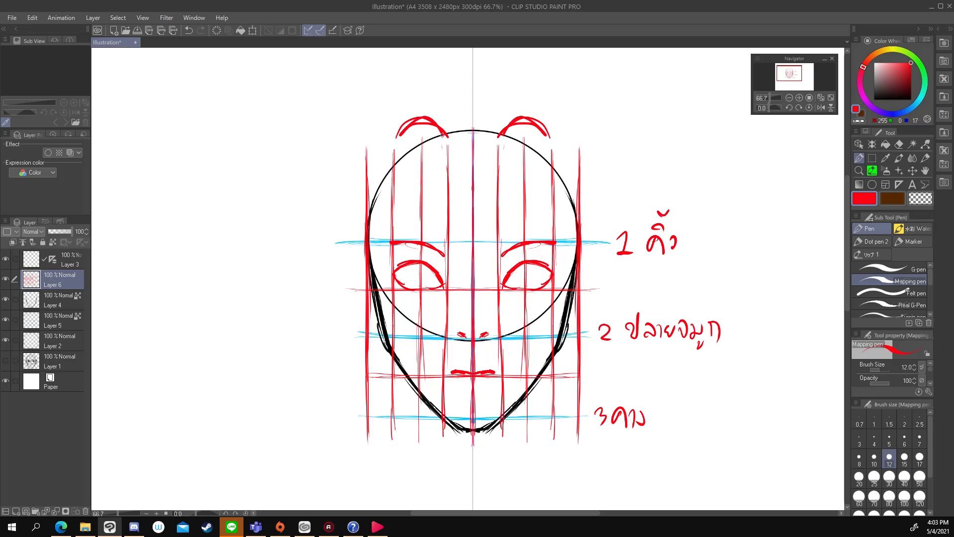
pyautogui.moveTo(408, 91)
pyautogui.mouseDown()
pyautogui.moveTo(427, 82)
pyautogui.moveTo(433, 99)
pyautogui.mouseUp()
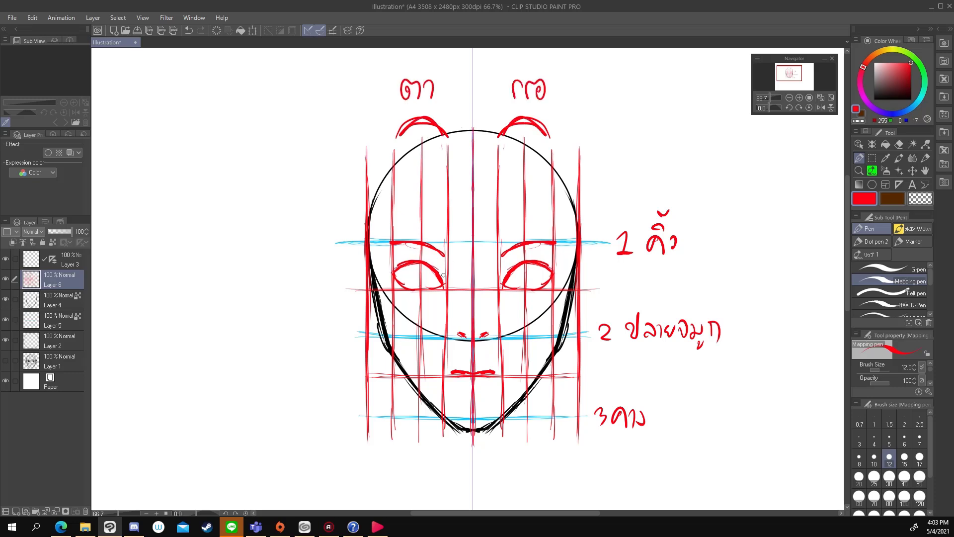
# Try outer eye-corner and upper-lid strokes, then undo the extras.
pyautogui.moveTo(441, 271)
pyautogui.mouseDown()
pyautogui.moveTo(447, 281)
pyautogui.moveTo(416, 288)
pyautogui.moveTo(442, 289)
pyautogui.mouseUp()
pyautogui.moveTo(403, 261); pyautogui.dragTo(390, 273)
pyautogui.hotkey('ctrl', 'z')
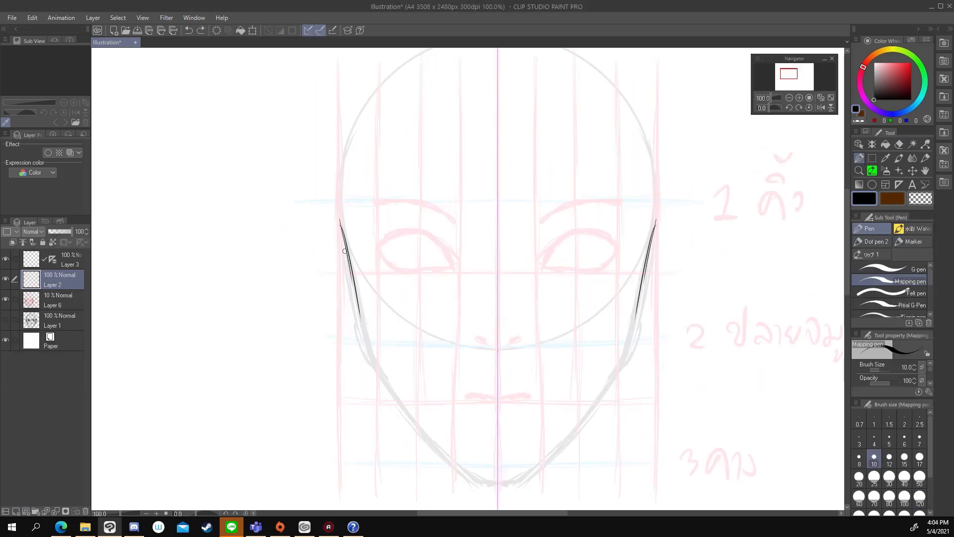
# Ink the jaw line down to the chin and close the top of the head outline.
pyautogui.moveTo(345, 251)
pyautogui.mouseDown()
pyautogui.moveTo(497, 485)
pyautogui.moveTo(433, 441)
pyautogui.mouseUp()
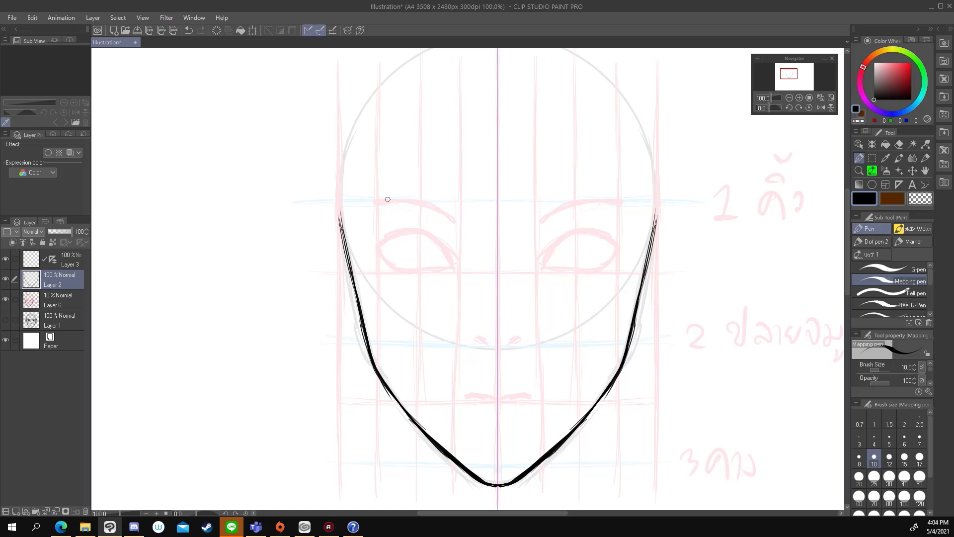
pyautogui.moveTo(494, 485); pyautogui.dragTo(342, 147)
pyautogui.hotkey('ctrl', '-')
pyautogui.moveTo(384, 192); pyautogui.dragTo(488, 118)
pyautogui.hotkey('ctrl', '+')
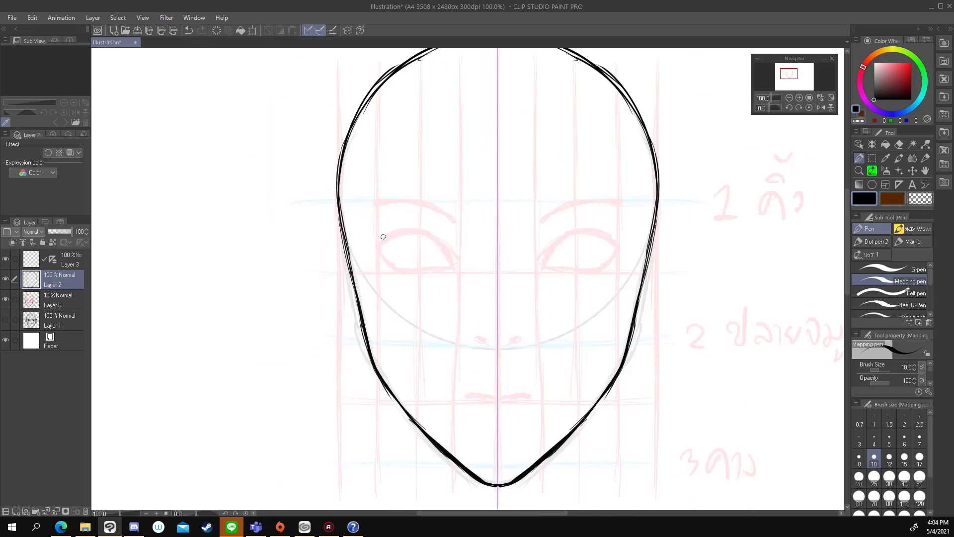
# Ink the eyebrows, the eyelids with lashes and crease, and the irises.
pyautogui.moveTo(379, 233)
pyautogui.mouseDown()
pyautogui.moveTo(441, 241)
pyautogui.moveTo(460, 258)
pyautogui.mouseUp()
pyautogui.moveTo(410, 233)
pyautogui.mouseDown()
pyautogui.moveTo(373, 233)
pyautogui.moveTo(427, 271)
pyautogui.moveTo(446, 269)
pyautogui.mouseUp()
pyautogui.moveTo(372, 235)
pyautogui.mouseDown()
pyautogui.moveTo(440, 242)
pyautogui.moveTo(462, 266)
pyautogui.moveTo(370, 233)
pyautogui.moveTo(385, 269)
pyautogui.mouseUp()
pyautogui.moveTo(418, 271); pyautogui.dragTo(454, 271)
pyautogui.moveTo(370, 237)
pyautogui.mouseDown()
pyautogui.moveTo(447, 249)
pyautogui.moveTo(460, 267)
pyautogui.moveTo(452, 230)
pyautogui.mouseUp()
pyautogui.moveTo(428, 226); pyautogui.dragTo(456, 240)
pyautogui.moveTo(363, 204)
pyautogui.mouseDown()
pyautogui.moveTo(462, 223)
pyautogui.moveTo(445, 211)
pyautogui.moveTo(470, 226)
pyautogui.mouseUp()
pyautogui.moveTo(372, 251)
pyautogui.mouseDown()
pyautogui.moveTo(403, 272)
pyautogui.moveTo(430, 243)
pyautogui.mouseUp()
pyautogui.moveTo(404, 239)
pyautogui.mouseDown()
pyautogui.moveTo(406, 264)
pyautogui.moveTo(438, 256)
pyautogui.moveTo(430, 264)
pyautogui.moveTo(441, 246)
pyautogui.moveTo(400, 262)
pyautogui.moveTo(445, 247)
pyautogui.moveTo(422, 252)
pyautogui.mouseUp()
# Ink the nose bridge curve, mirrored nostrils, nose-side strokes and lip lines.
pyautogui.moveTo(476, 238); pyautogui.dragTo(495, 281)
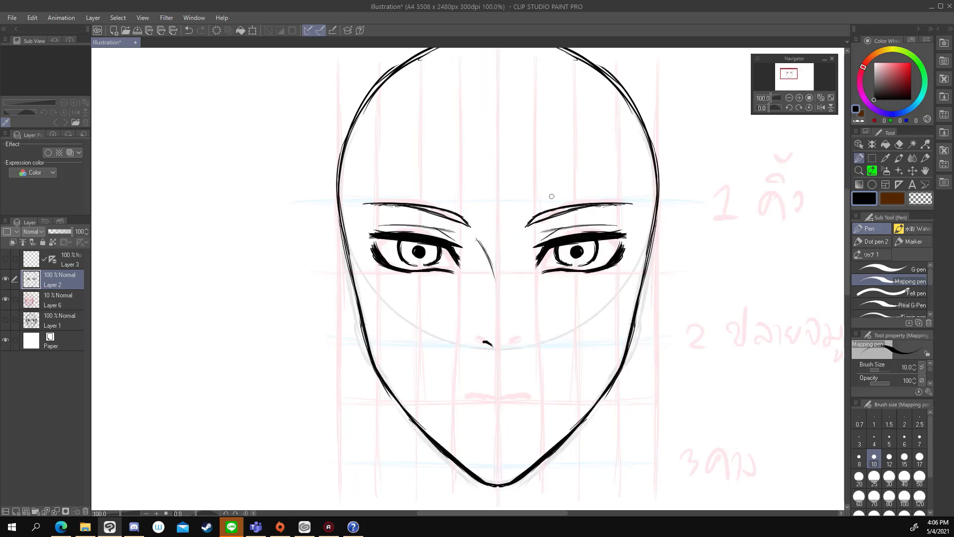
pyautogui.moveTo(482, 340); pyautogui.dragTo(495, 348)
pyautogui.moveTo(466, 304); pyautogui.dragTo(478, 333)
pyautogui.moveTo(472, 233); pyautogui.dragTo(497, 318)
pyautogui.moveTo(472, 393)
pyautogui.mouseDown()
pyautogui.moveTo(462, 394)
pyautogui.moveTo(494, 397)
pyautogui.moveTo(454, 394)
pyautogui.moveTo(497, 421)
pyautogui.mouseUp()
# Undo the misplaced lower-lip stroke and set guide Layer 6 opacity to 27%.
pyautogui.hotkey('ctrl', 'z')
pyautogui.click(789, 97)
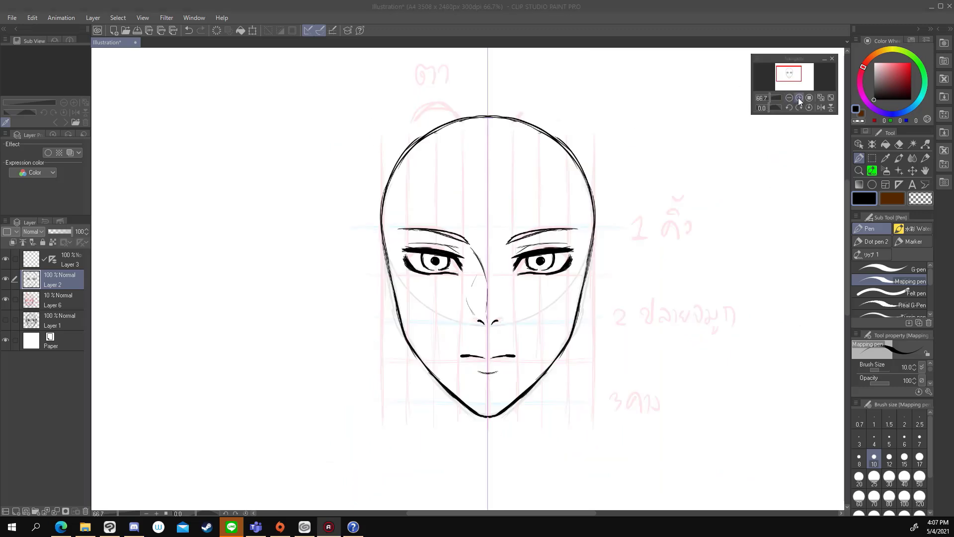
pyautogui.click(25, 300)
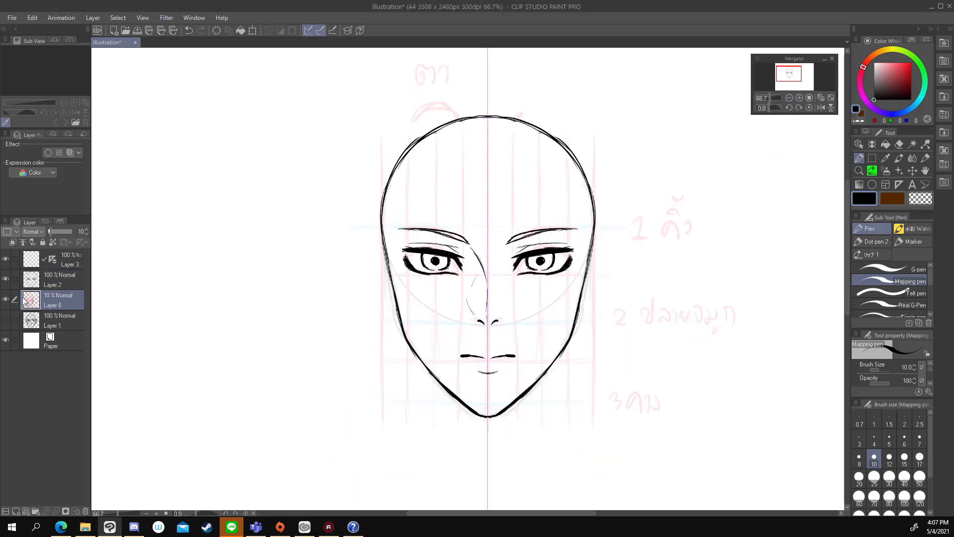
pyautogui.moveTo(51, 232); pyautogui.dragTo(56, 232)
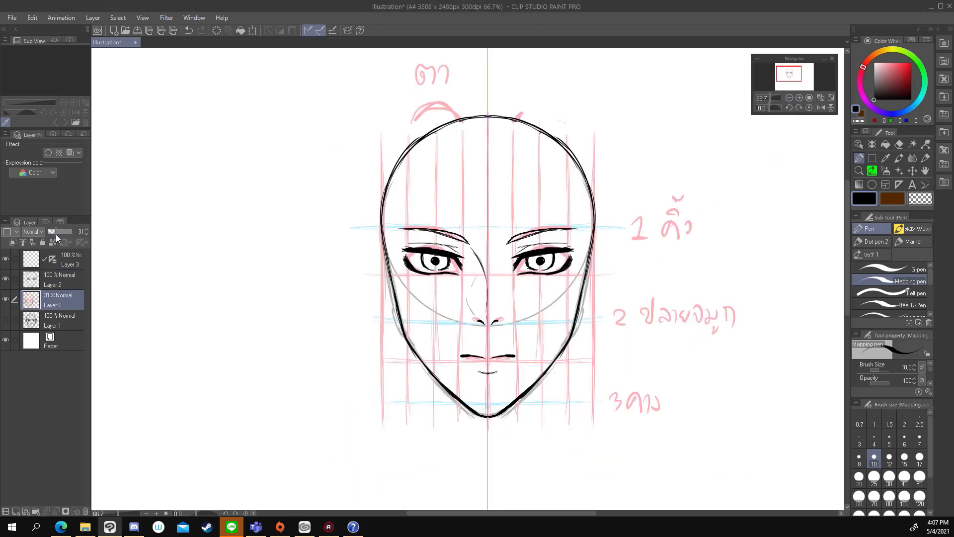
pyautogui.click(809, 98)
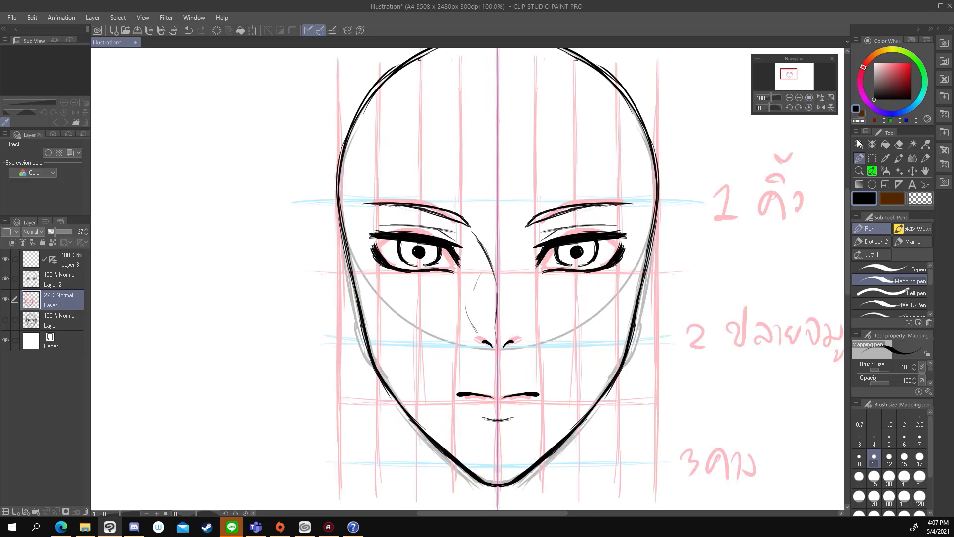
# On Layer 2, draw mirrored ears with an outer curve to the lobe and top detail.
pyautogui.click(33, 288)
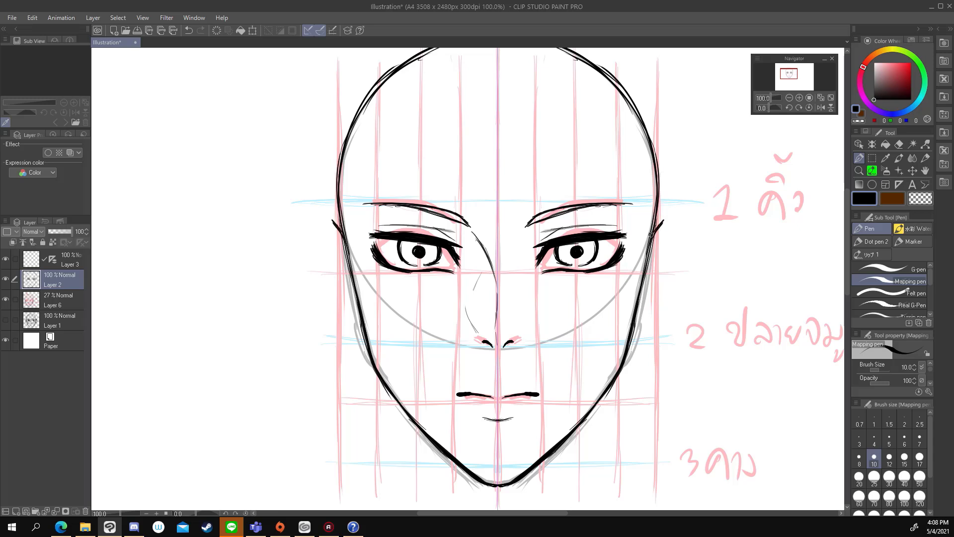
pyautogui.moveTo(662, 220); pyautogui.dragTo(656, 226)
pyautogui.moveTo(652, 230)
pyautogui.mouseDown()
pyautogui.moveTo(672, 217)
pyautogui.moveTo(686, 264)
pyautogui.moveTo(675, 234)
pyautogui.moveTo(685, 264)
pyautogui.moveTo(657, 320)
pyautogui.mouseUp()
pyautogui.hotkey('ctrl', 'z')
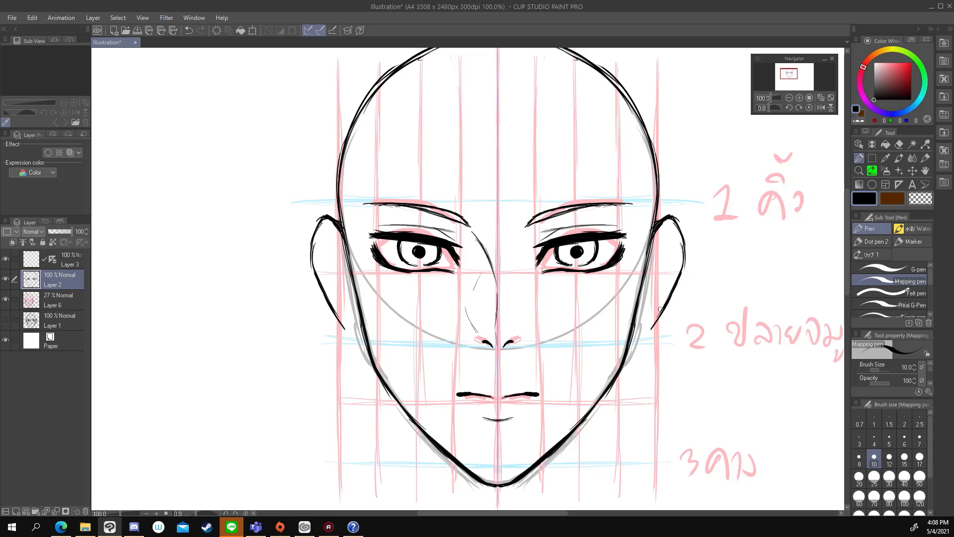
pyautogui.hotkey('ctrl', 'z')
pyautogui.moveTo(680, 238)
pyautogui.mouseDown()
pyautogui.moveTo(651, 327)
pyautogui.moveTo(637, 331)
pyautogui.mouseUp()
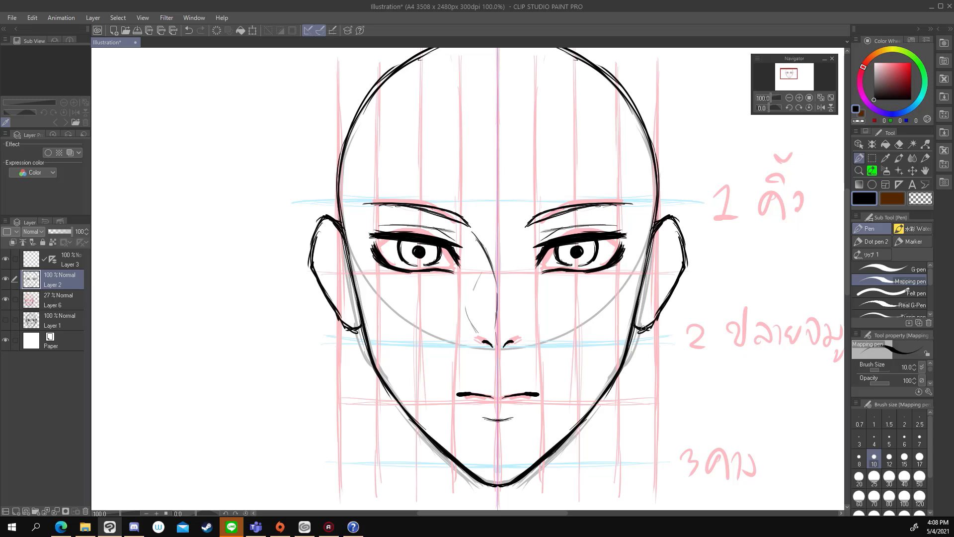
pyautogui.moveTo(686, 238); pyautogui.dragTo(678, 223)
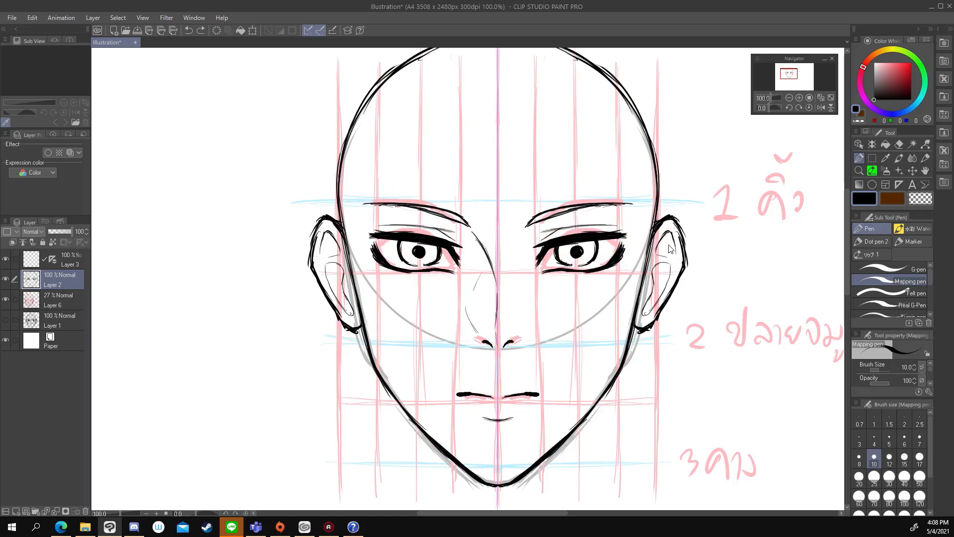
pyautogui.click(789, 98)
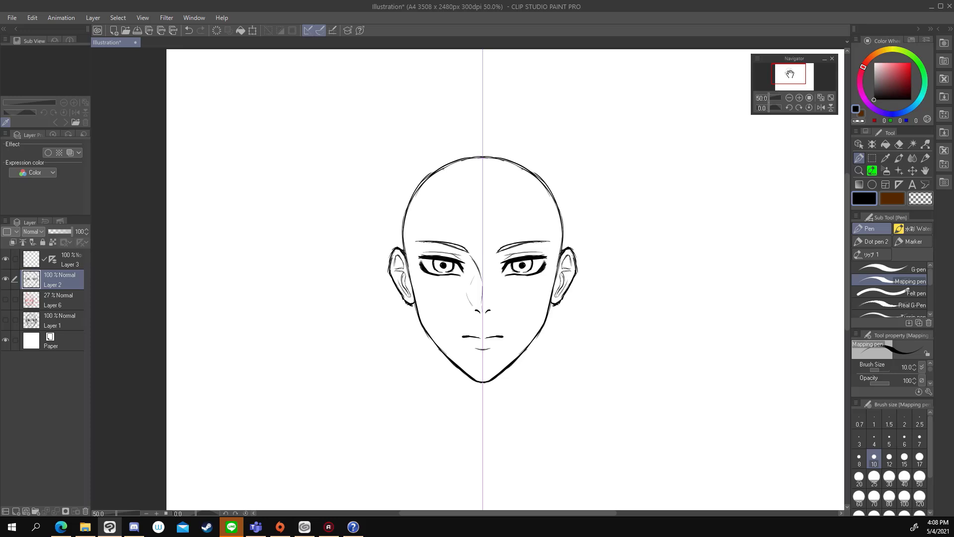
# Hide the guides, toggle the symmetry ruler layer off and back on, and zoom to 50%.
pyautogui.moveTo(792, 81); pyautogui.dragTo(791, 79)
pyautogui.hotkey('ctrl', 'alt', '0')
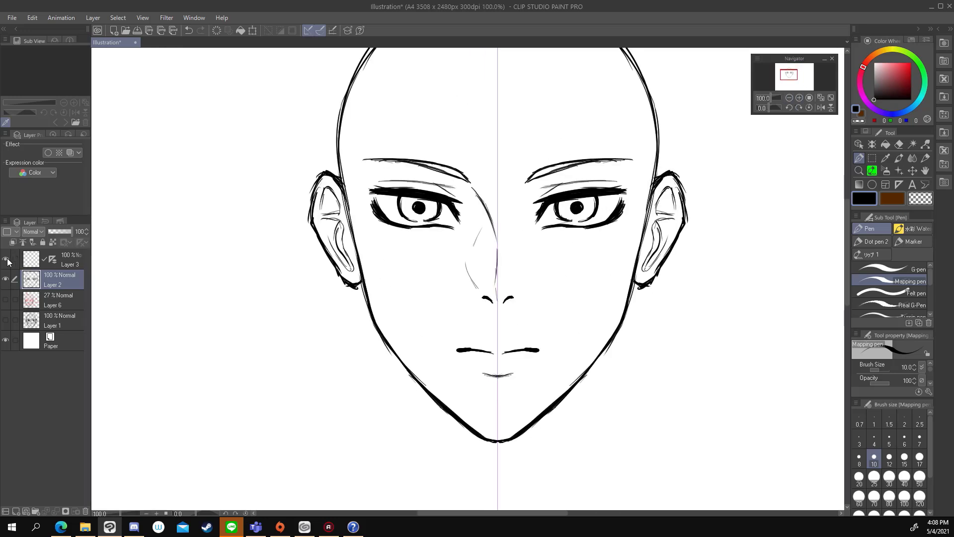
pyautogui.click(6, 259)
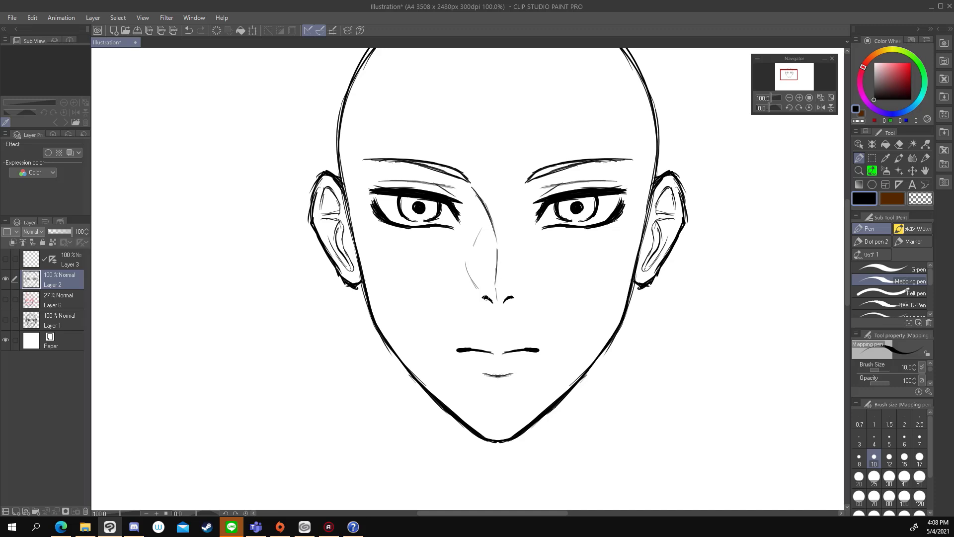
pyautogui.hotkey('ctrl', '-')
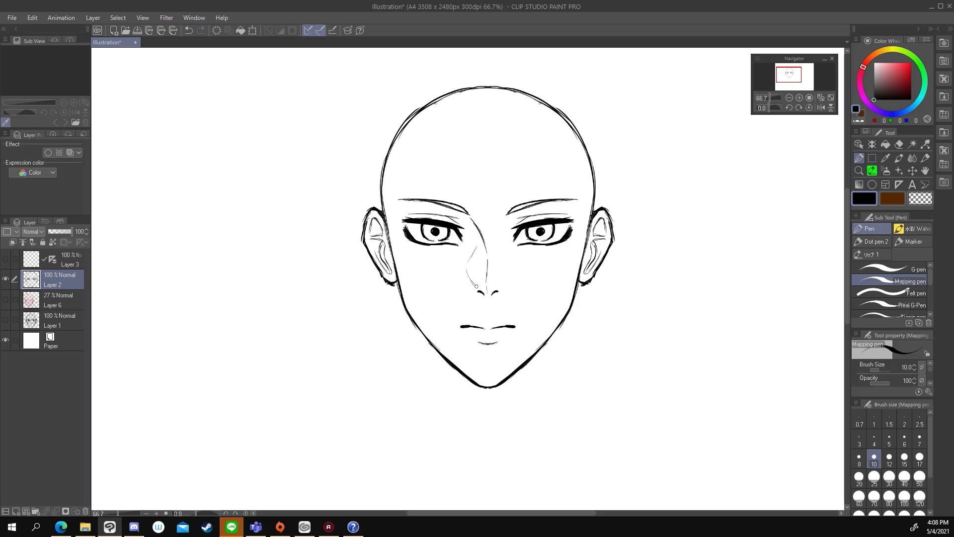
pyautogui.click(5, 259)
pyautogui.hotkey('ctrl', '-')
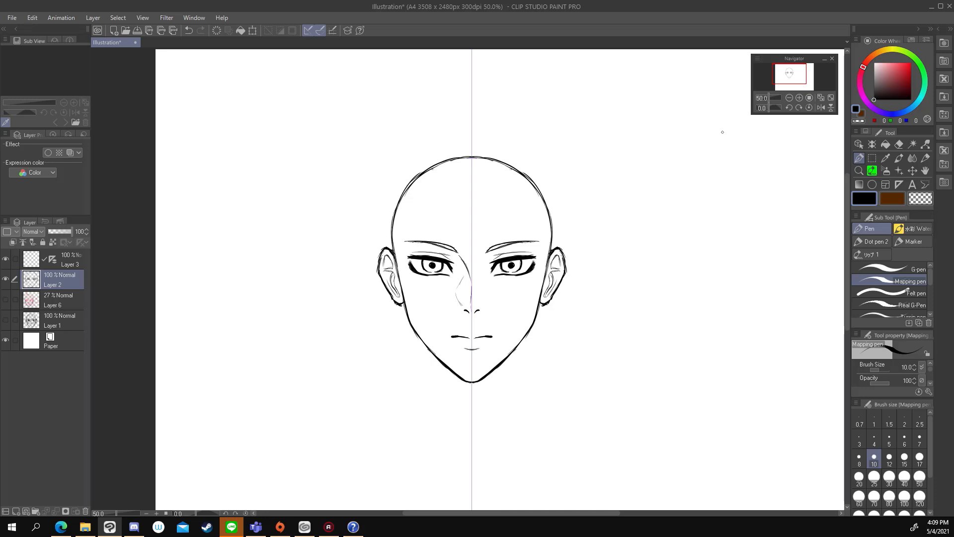
# Add a new layer and mark the hair parting with a red X.
pyautogui.click(15, 511)
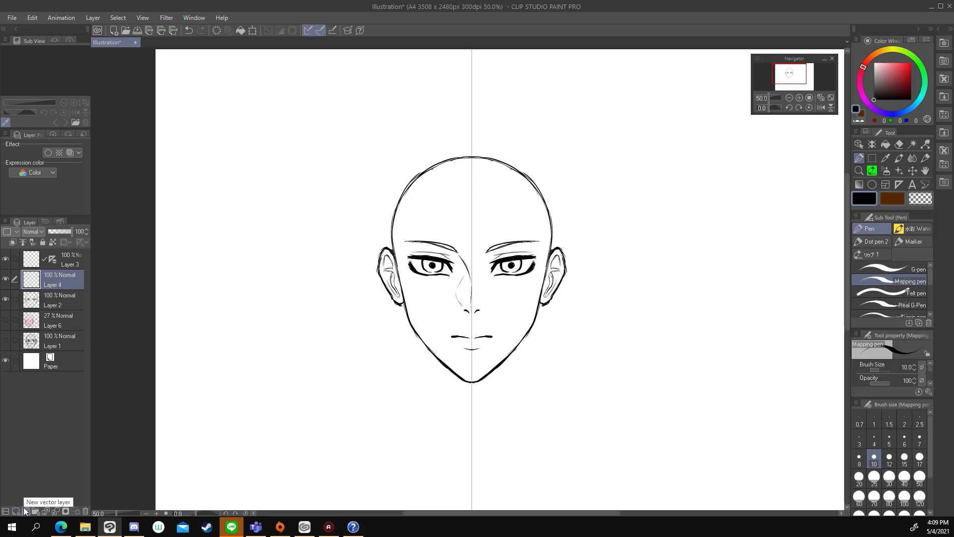
pyautogui.moveTo(463, 167); pyautogui.dragTo(480, 179)
pyautogui.moveTo(480, 167)
pyautogui.mouseDown()
pyautogui.moveTo(463, 179)
pyautogui.moveTo(450, 218)
pyautogui.mouseUp()
pyautogui.hotkey('ctrl', 'z')
# Ink mirrored black hair strands over the forehead, brows and flaring sides.
pyautogui.moveTo(458, 170)
pyautogui.mouseDown()
pyautogui.moveTo(472, 262)
pyautogui.moveTo(489, 269)
pyautogui.mouseUp()
pyautogui.moveTo(475, 203); pyautogui.dragTo(517, 264)
pyautogui.moveTo(487, 179); pyautogui.dragTo(524, 256)
pyautogui.moveTo(482, 179)
pyautogui.mouseDown()
pyautogui.moveTo(566, 261)
pyautogui.moveTo(423, 243)
pyautogui.mouseUp()
pyautogui.hotkey('ctrl', 'z')
pyautogui.moveTo(428, 186)
pyautogui.mouseDown()
pyautogui.moveTo(402, 229)
pyautogui.moveTo(397, 276)
pyautogui.mouseUp()
pyautogui.hotkey('ctrl', 'z')
pyautogui.moveTo(427, 304)
pyautogui.mouseDown()
pyautogui.moveTo(380, 220)
pyautogui.moveTo(388, 273)
pyautogui.mouseUp()
pyautogui.moveTo(427, 204); pyautogui.dragTo(398, 298)
pyautogui.moveTo(388, 201); pyautogui.dragTo(359, 287)
pyautogui.hotkey('ctrl', 'z')
pyautogui.moveTo(393, 167); pyautogui.dragTo(348, 203)
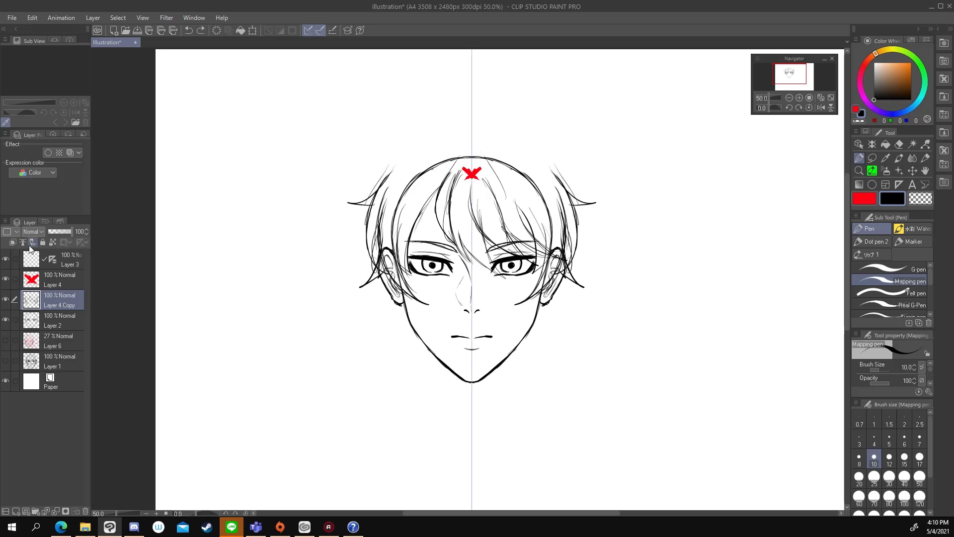
# Outline the hair across the top of the head, redrawn higher, and try strands beside the jaw.
pyautogui.moveTo(420, 146); pyautogui.dragTo(370, 202)
pyautogui.moveTo(428, 142); pyautogui.dragTo(375, 187)
pyautogui.moveTo(470, 129); pyautogui.dragTo(395, 162)
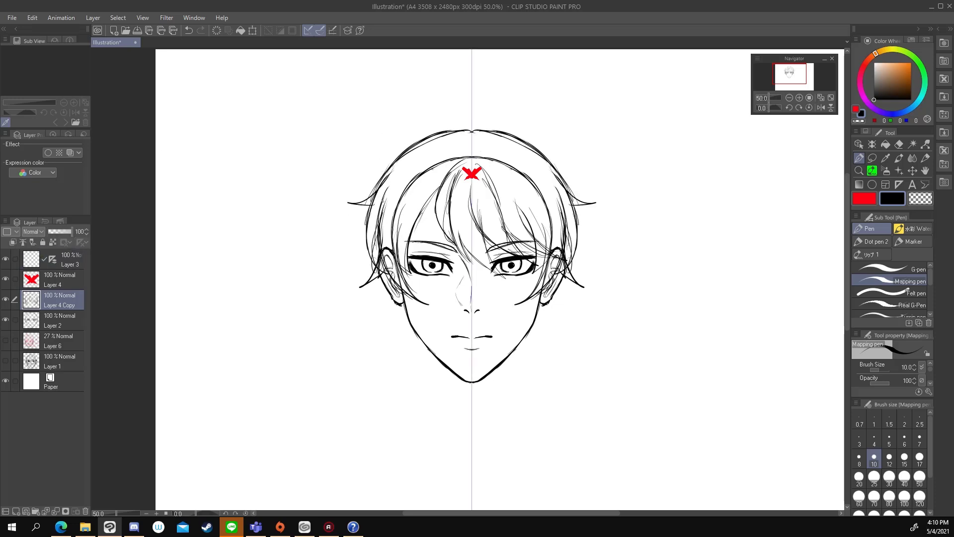
pyautogui.hotkey('ctrl', 'z')
pyautogui.moveTo(470, 124); pyautogui.dragTo(373, 194)
pyautogui.moveTo(398, 301); pyautogui.dragTo(420, 370)
pyautogui.hotkey('ctrl', 'z')
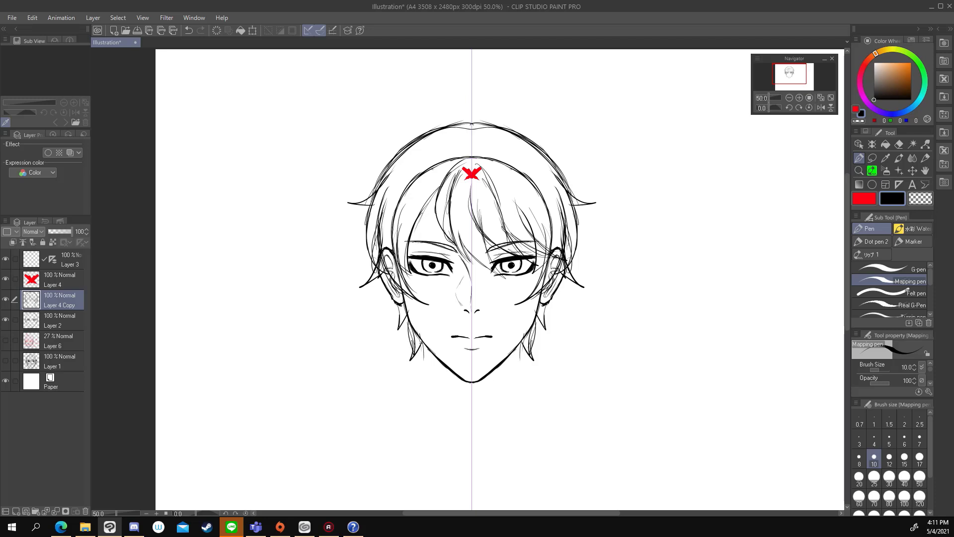
# Draw the mirrored neck and shoulder lines and add new side hair strokes.
pyautogui.moveTo(423, 340); pyautogui.dragTo(428, 410)
pyautogui.moveTo(423, 393); pyautogui.dragTo(387, 414)
pyautogui.moveTo(6, 258); pyautogui.dragTo(6, 279)
pyautogui.press('e')
pyautogui.moveTo(395, 133)
pyautogui.mouseDown()
pyautogui.moveTo(511, 159)
pyautogui.moveTo(495, 132)
pyautogui.mouseUp()
pyautogui.press('p')
pyautogui.moveTo(365, 261)
pyautogui.mouseDown()
pyautogui.moveTo(381, 177)
pyautogui.moveTo(331, 227)
pyautogui.mouseUp()
# Add mirrored side hair flicks, a new top-of-hair arc and the collarbone lines.
pyautogui.moveTo(368, 199); pyautogui.dragTo(467, 119)
pyautogui.moveTo(397, 144); pyautogui.dragTo(466, 116)
pyautogui.moveTo(375, 221); pyautogui.dragTo(333, 272)
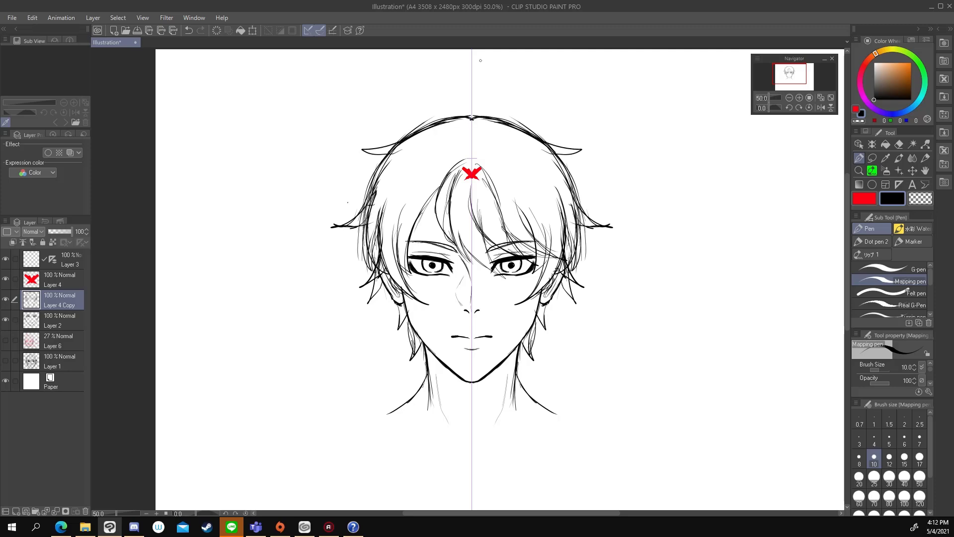
pyautogui.moveTo(5, 259); pyautogui.dragTo(5, 279)
pyautogui.scroll(-3, 497, 248)
pyautogui.moveTo(477, 361); pyautogui.dragTo(360, 327)
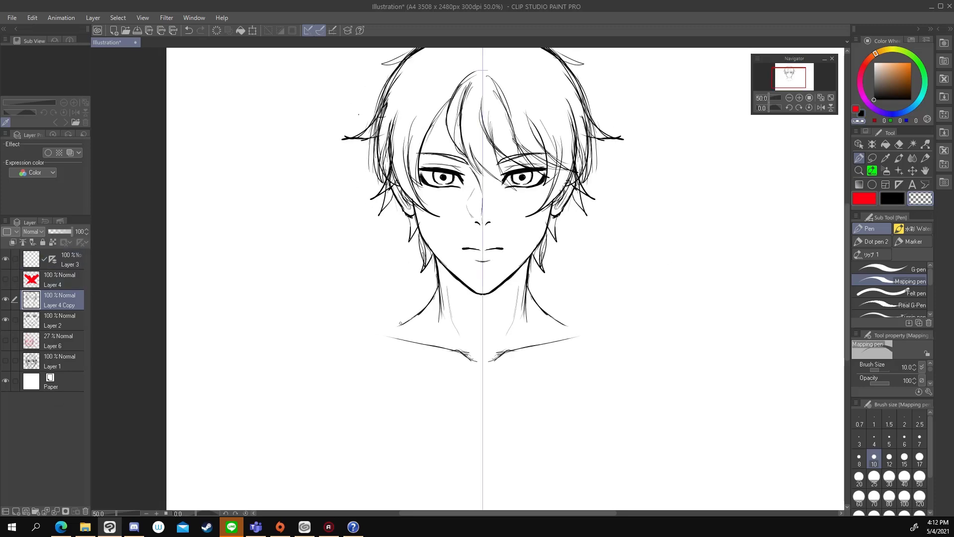
pyautogui.moveTo(348, 248); pyautogui.dragTo(296, 315)
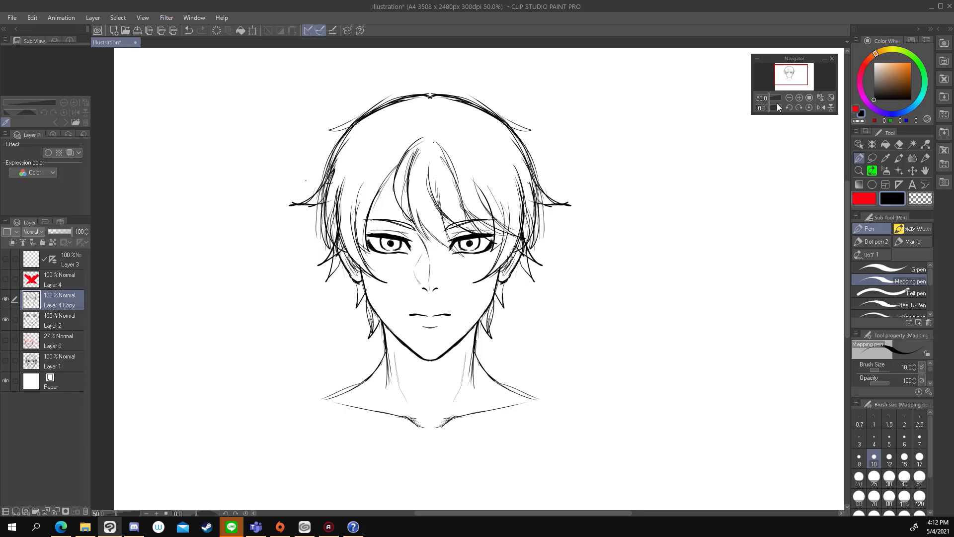
pyautogui.click(872, 158)
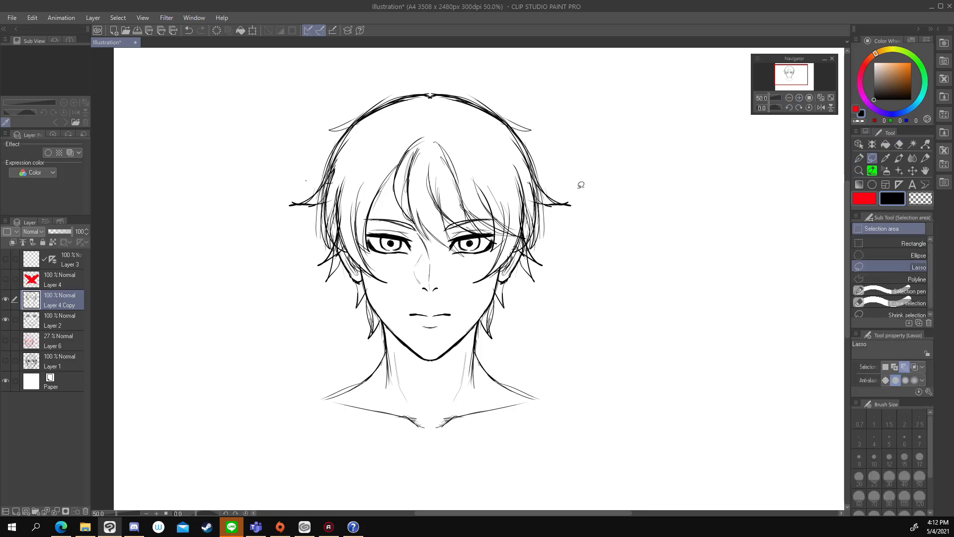
# Lasso the eyes on Layer 2 and nudge them two steps lower.
pyautogui.click(30, 319)
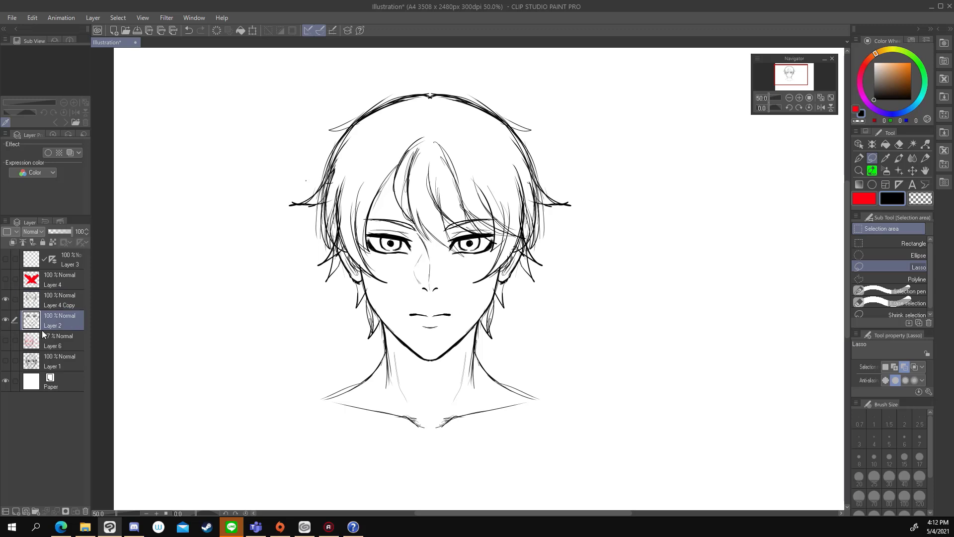
pyautogui.moveTo(370, 185)
pyautogui.mouseDown()
pyautogui.moveTo(391, 267)
pyautogui.moveTo(460, 170)
pyautogui.mouseUp()
pyautogui.click(466, 294)
pyautogui.press('Down')
pyautogui.press('Down')
pyautogui.press('Down')
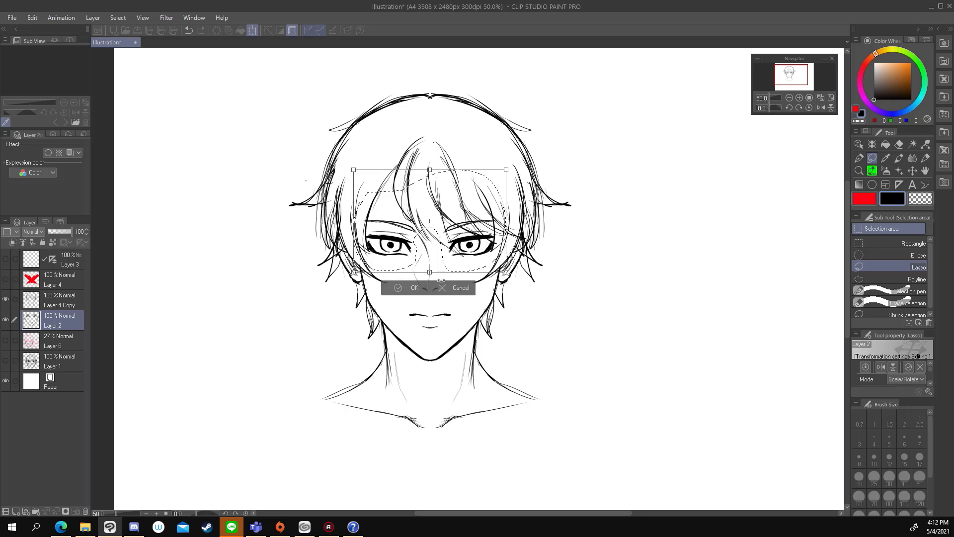
pyautogui.press('Down')
pyautogui.press('Down')
pyautogui.press('Down')
pyautogui.press('Down')
pyautogui.press('Down')
pyautogui.press('Down')
pyautogui.press('Return')
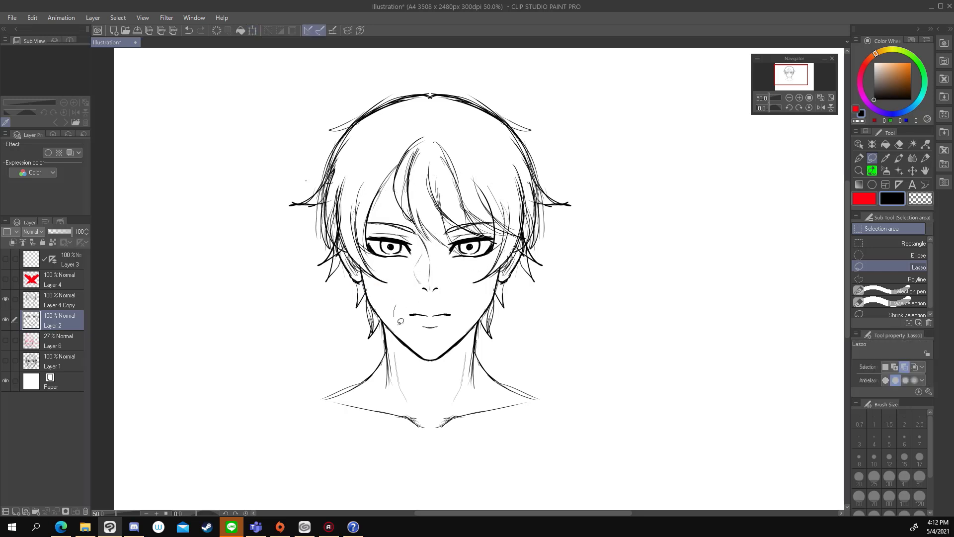
# Select and transform the mouth, then erase the mouth line with a large hard eraser.
pyautogui.moveTo(401, 321); pyautogui.dragTo(410, 298)
pyautogui.hotkey('ctrl', 't')
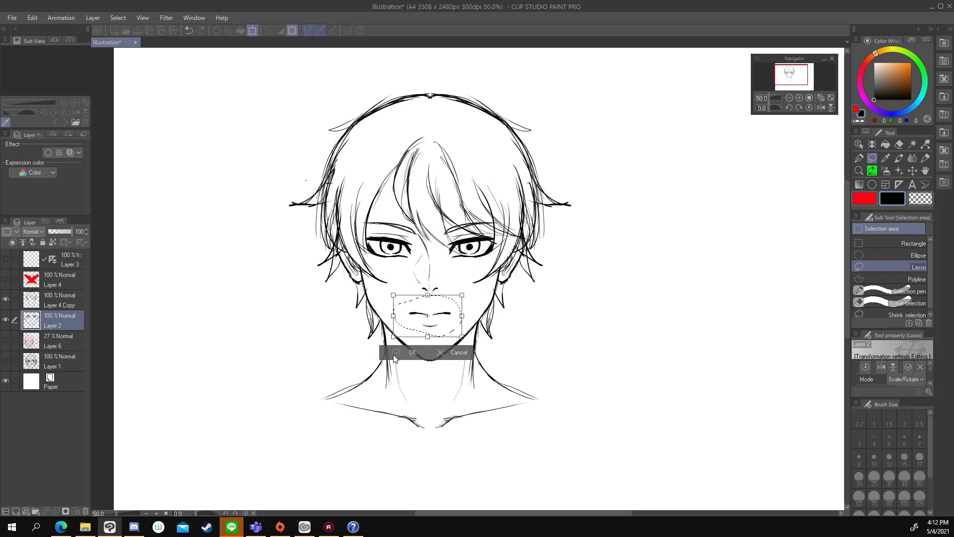
pyautogui.press('Return')
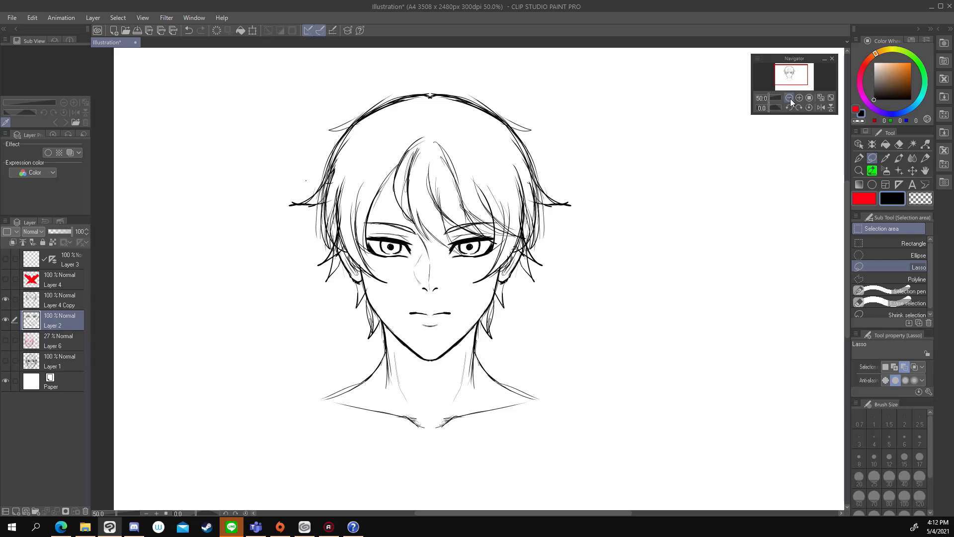
pyautogui.click(789, 98)
pyautogui.click(799, 98)
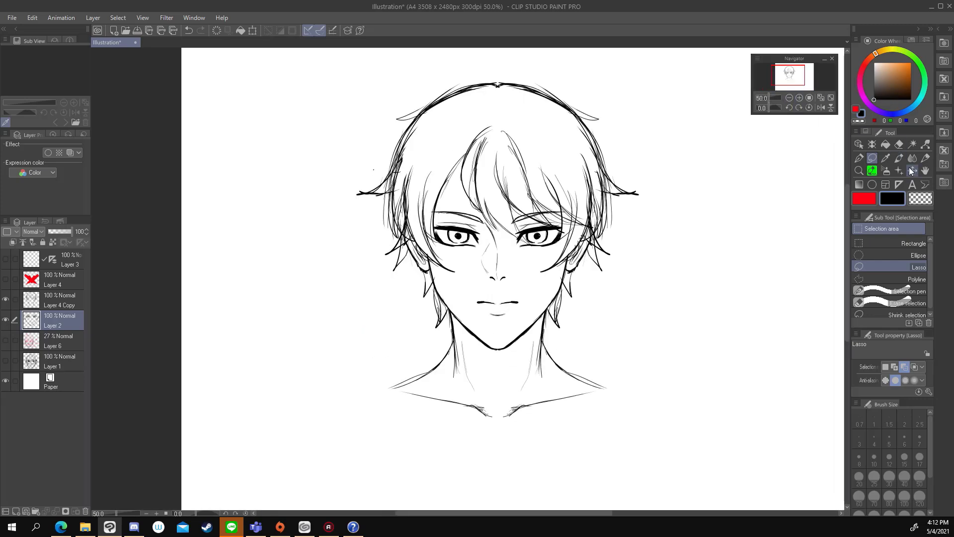
pyautogui.click(899, 144)
pyautogui.moveTo(475, 301); pyautogui.dragTo(520, 301)
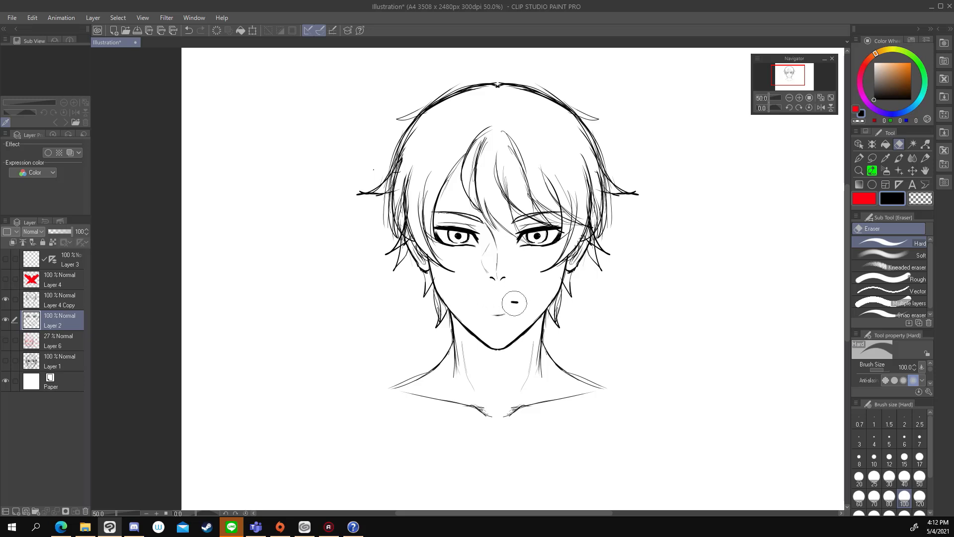
pyautogui.click(859, 158)
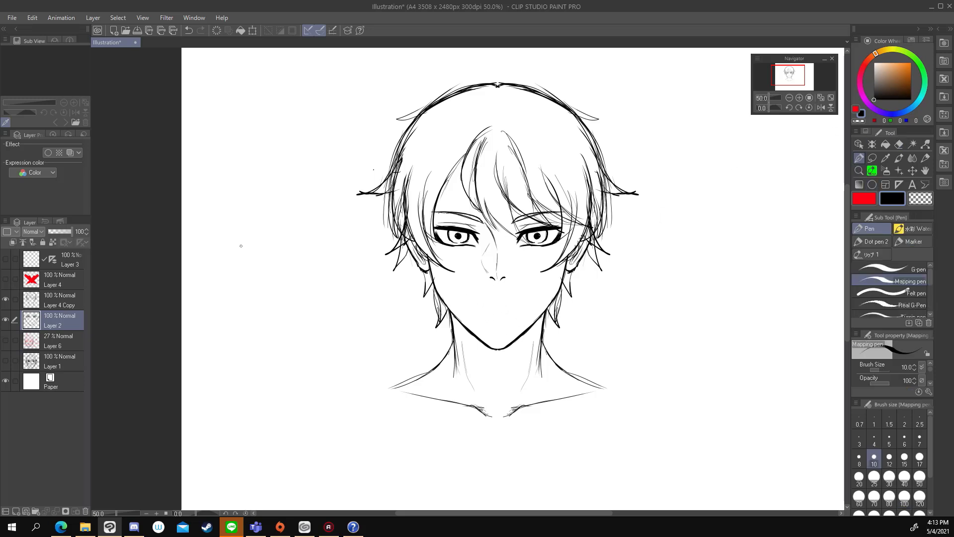
# Check the layers against the guide sketch and redraw the jaw V thicker and darker.
pyautogui.click(6, 319)
pyautogui.click(5, 258)
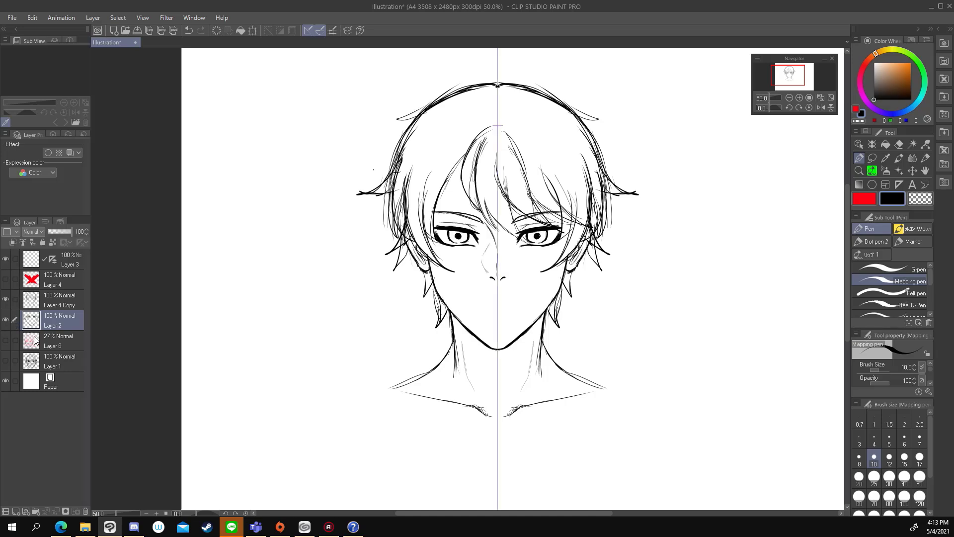
pyautogui.click(5, 339)
pyautogui.click(799, 97)
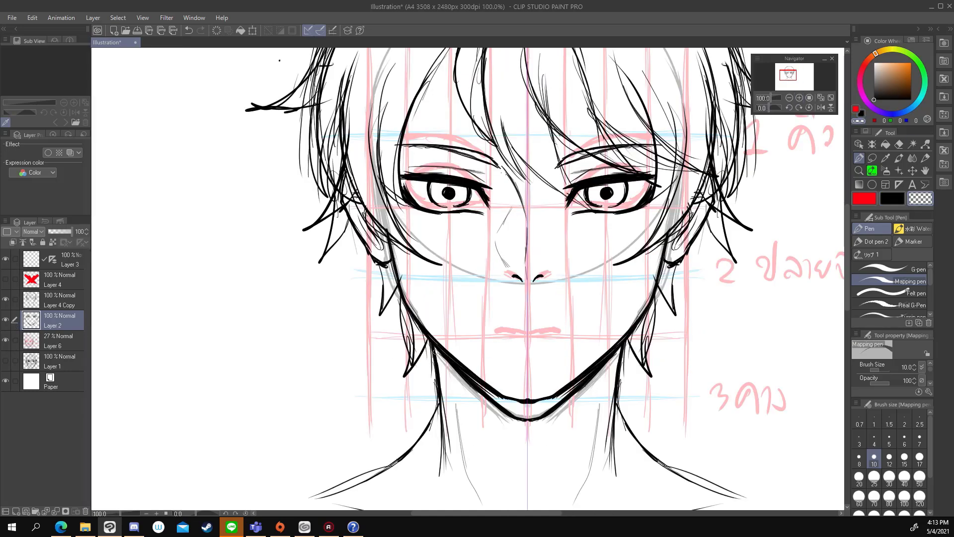
pyautogui.hotkey('ctrl', 'z')
pyautogui.moveTo(519, 398); pyautogui.dragTo(408, 304)
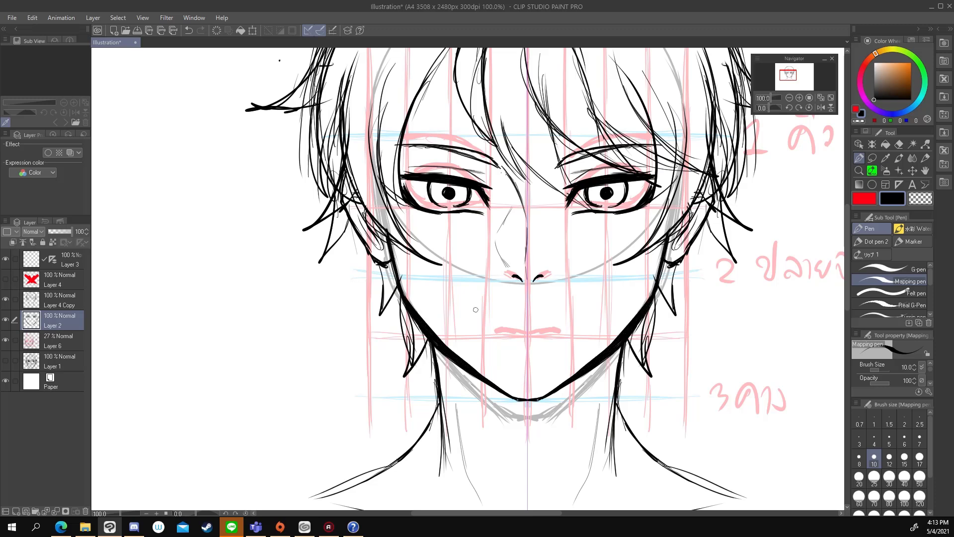
pyautogui.click(5, 340)
pyautogui.click(789, 97)
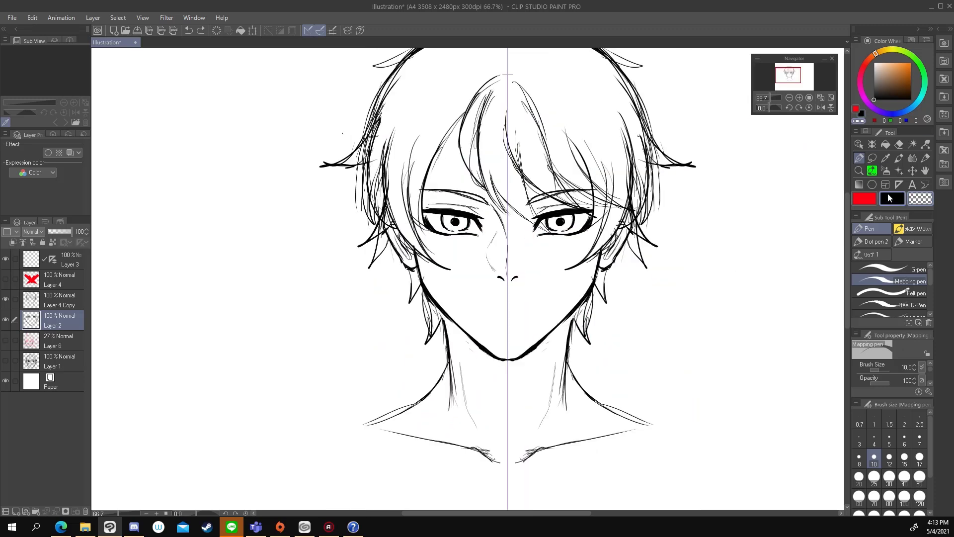
# Add small black mouth marks under the nose and group the head's layers into Folder 1.
pyautogui.press('c')
pyautogui.moveTo(486, 316); pyautogui.dragTo(490, 313)
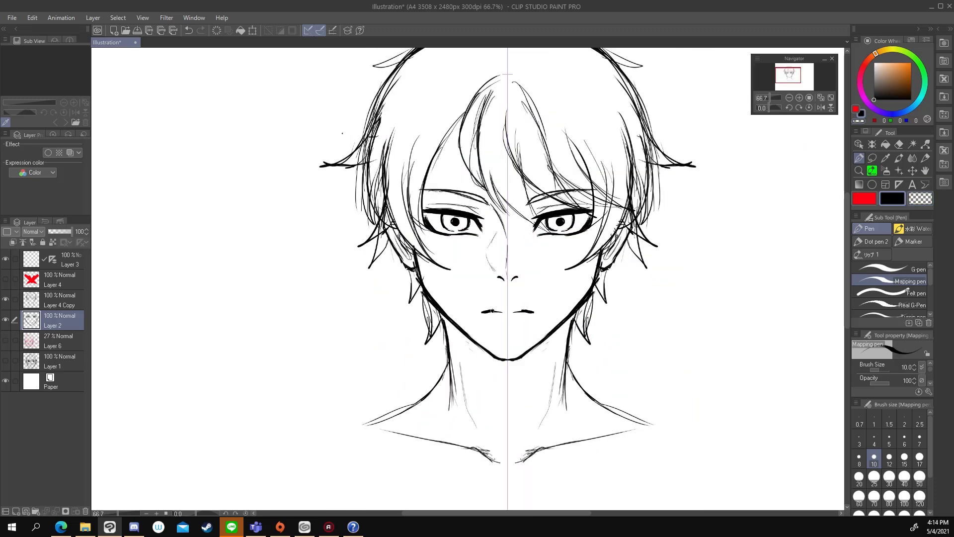
pyautogui.click(789, 98)
pyautogui.click(799, 97)
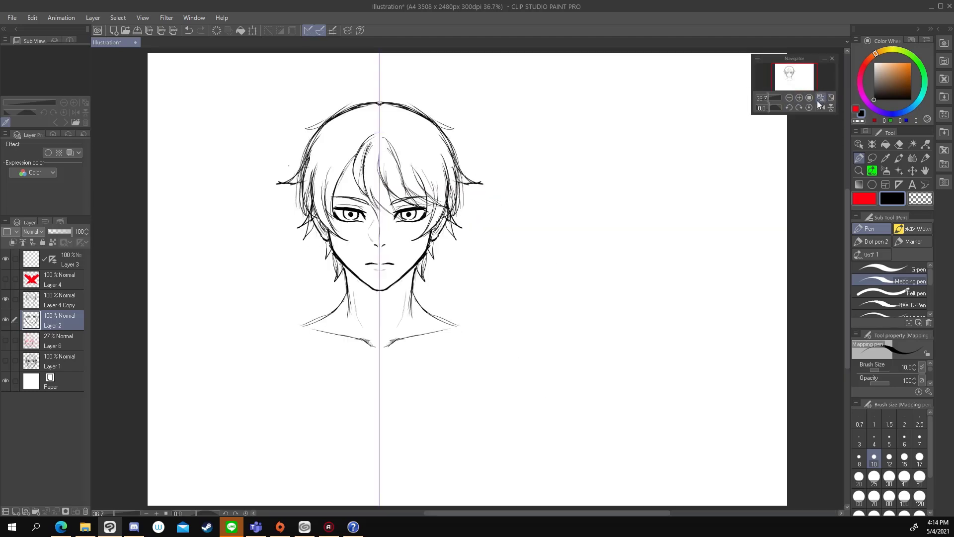
pyautogui.click(912, 170)
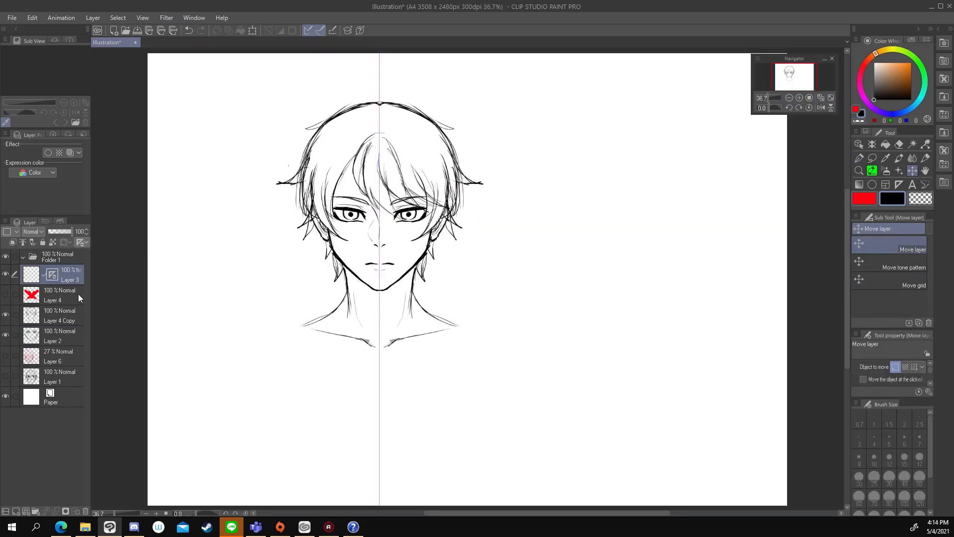
pyautogui.keyDown('shift'); pyautogui.click(51, 376); pyautogui.keyUp('shift')
pyautogui.moveTo(63, 256); pyautogui.dragTo(44, 258)
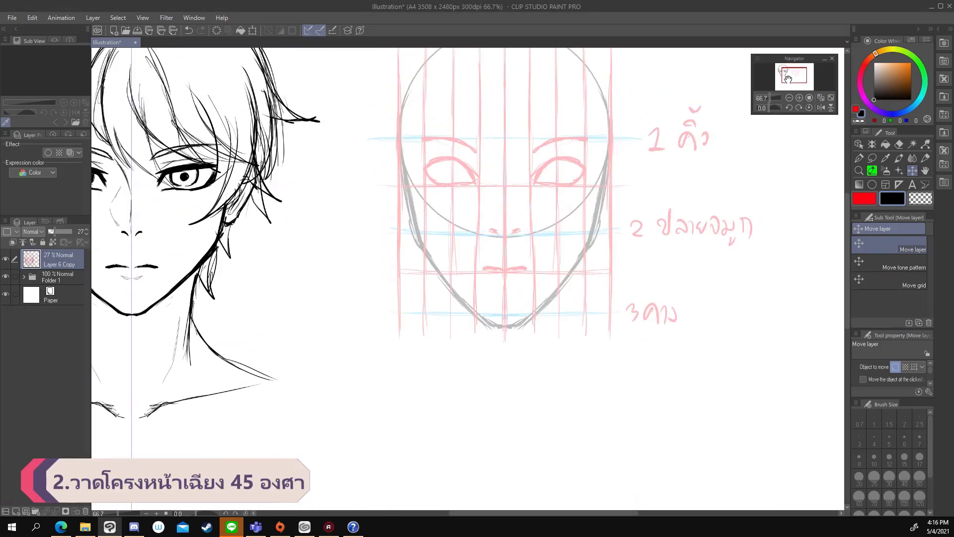
# Over the pink guide face, draw a black head circle on a new layer with the Mapping pen at size 30.
pyautogui.moveTo(788, 78); pyautogui.dragTo(787, 77)
pyautogui.click(859, 158)
pyautogui.click(887, 282)
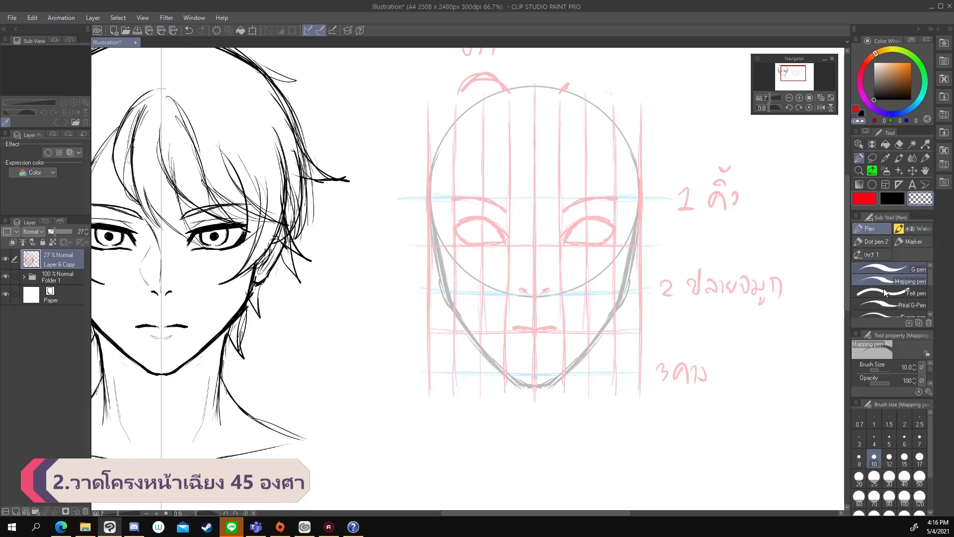
pyautogui.click(889, 477)
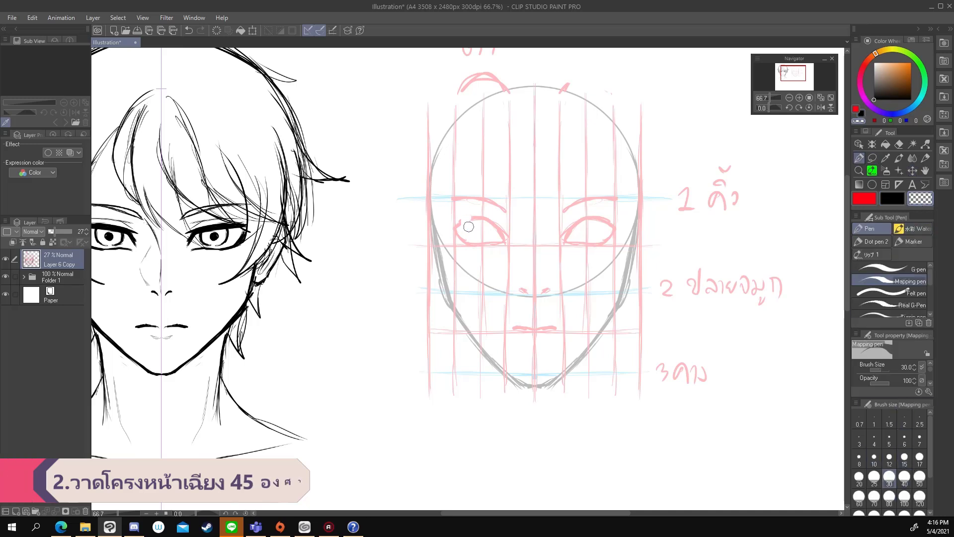
pyautogui.click(20, 508)
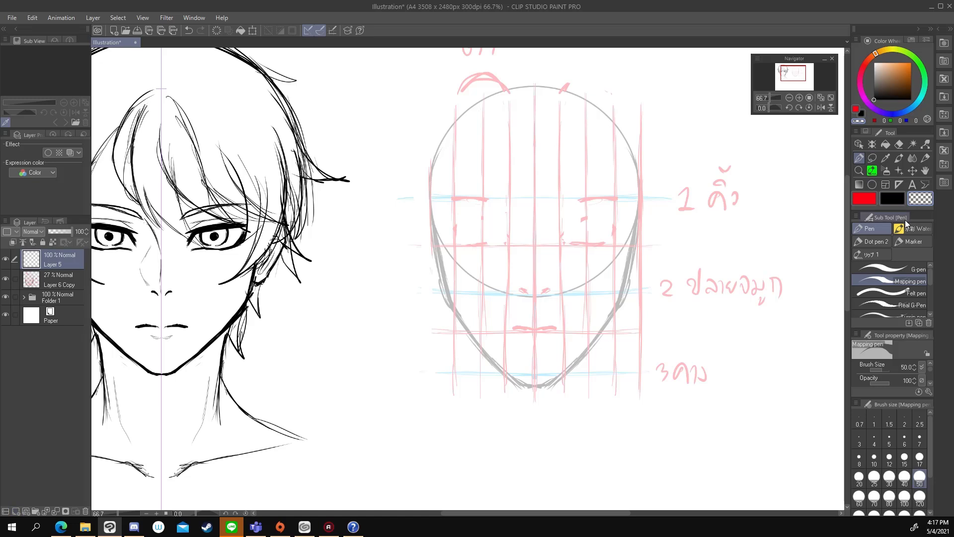
pyautogui.press('u')
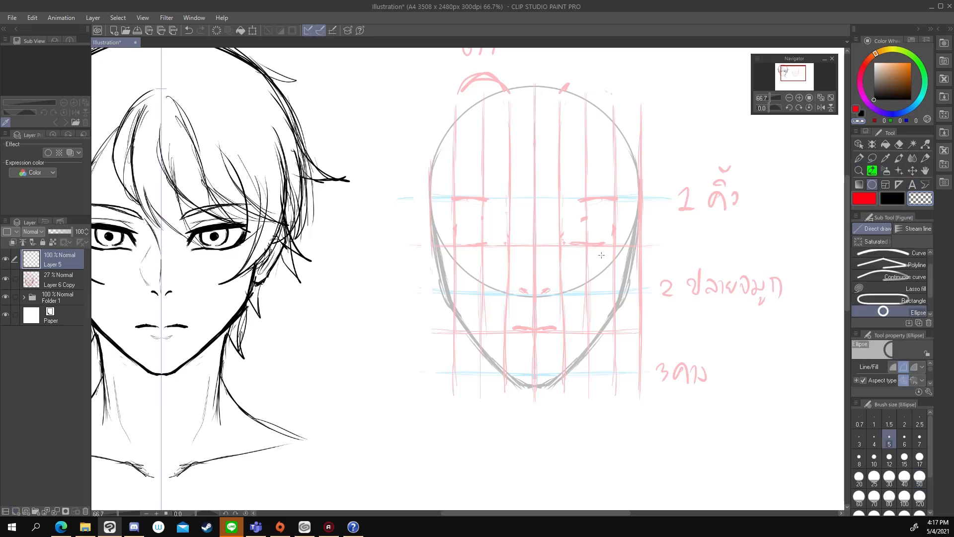
pyautogui.press('p')
# Add a new layer for the guide lines and set the drawing colour to cyan.
pyautogui.click(59, 279)
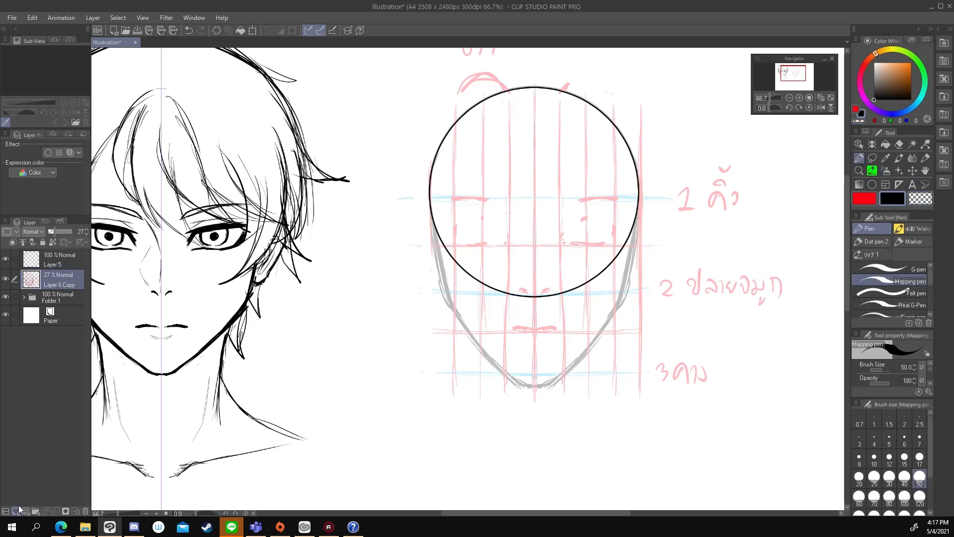
pyautogui.click(16, 511)
pyautogui.click(920, 97)
pyautogui.moveTo(893, 82); pyautogui.dragTo(911, 62)
# At brush size 10, draw cyan guides at brow, nose and chin level and hide the pink guides.
pyautogui.click(874, 457)
pyautogui.moveTo(403, 199); pyautogui.dragTo(669, 198)
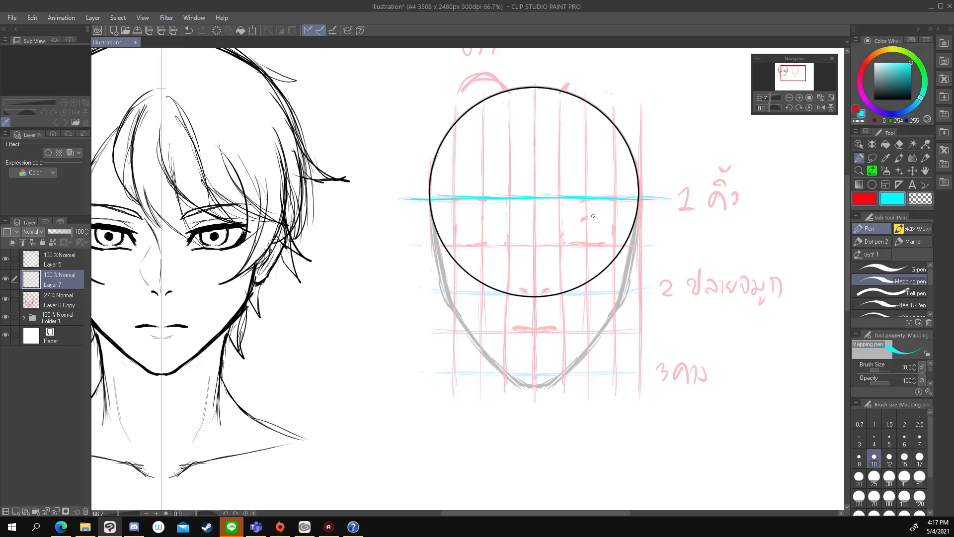
pyautogui.moveTo(413, 290); pyautogui.dragTo(668, 295)
pyautogui.moveTo(417, 371); pyautogui.dragTo(674, 369)
pyautogui.click(5, 299)
# On a new layer, draw a red curved centre line through the circle down to the chin.
pyautogui.click(17, 511)
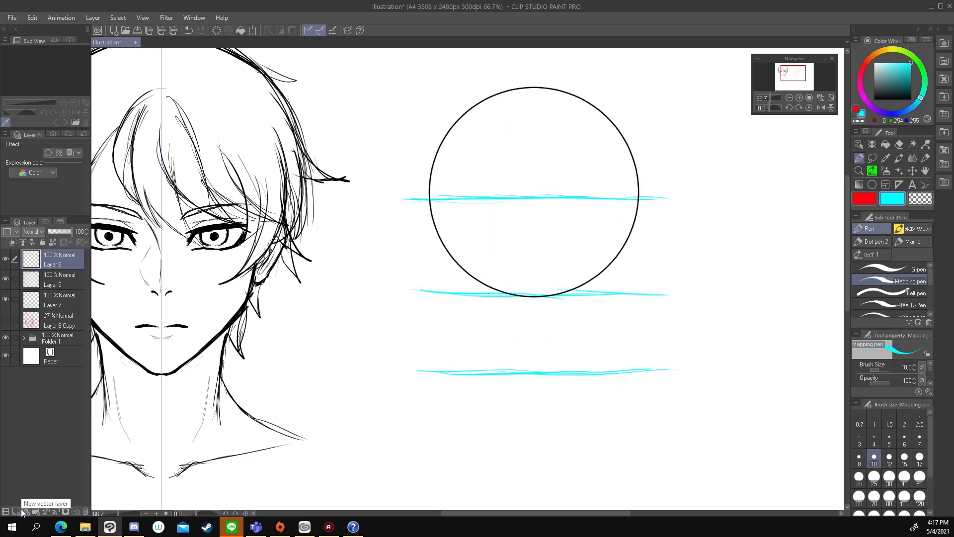
pyautogui.click(874, 99)
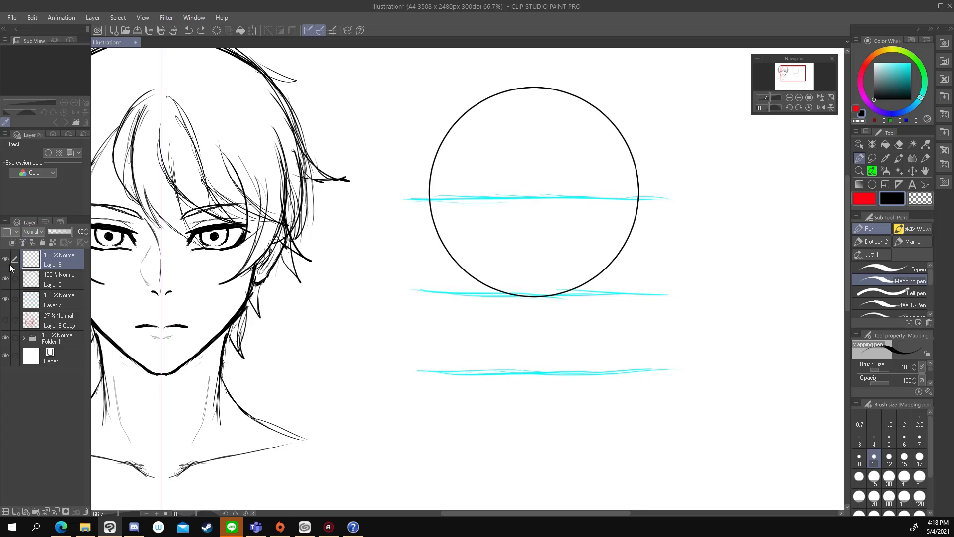
pyautogui.click(866, 201)
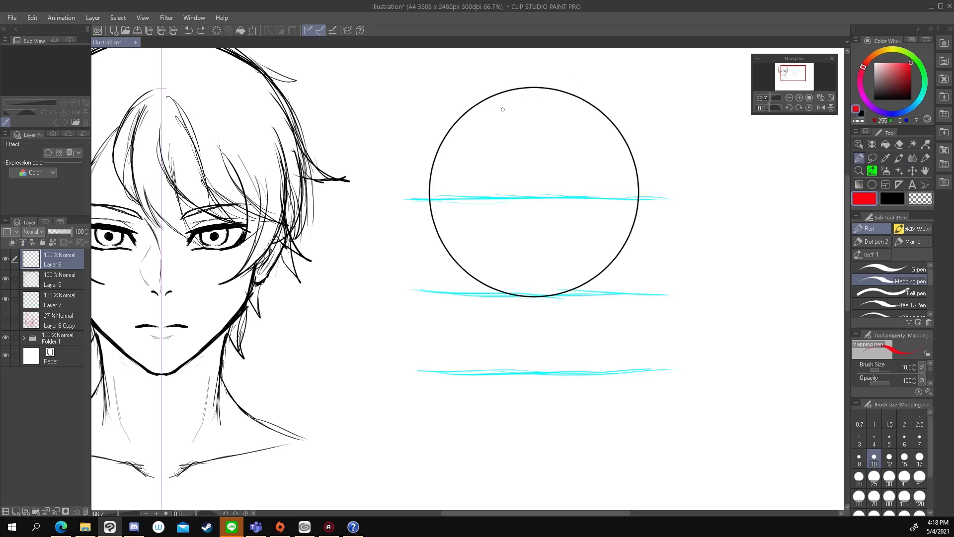
pyautogui.moveTo(504, 93); pyautogui.dragTo(493, 243)
pyautogui.hotkey('ctrl', 'z')
pyautogui.moveTo(505, 94); pyautogui.dragTo(494, 282)
pyautogui.moveTo(491, 231); pyautogui.dragTo(500, 366)
pyautogui.moveTo(515, 92); pyautogui.dragTo(506, 380)
pyautogui.press('x')
# On a new layer, ink the black jaw on both sides tapering to the chin.
pyautogui.click(16, 511)
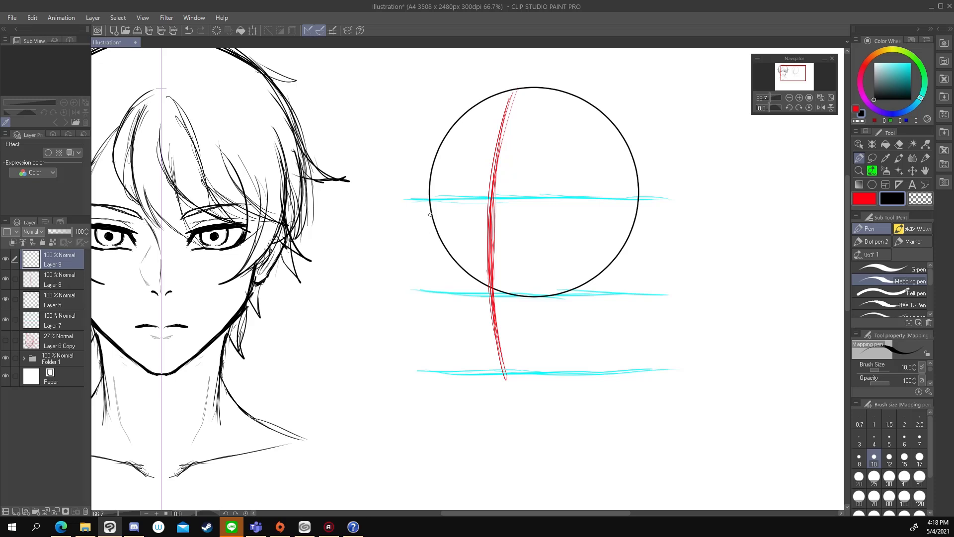
pyautogui.moveTo(430, 208)
pyautogui.mouseDown()
pyautogui.moveTo(450, 306)
pyautogui.moveTo(502, 376)
pyautogui.moveTo(583, 328)
pyautogui.mouseUp()
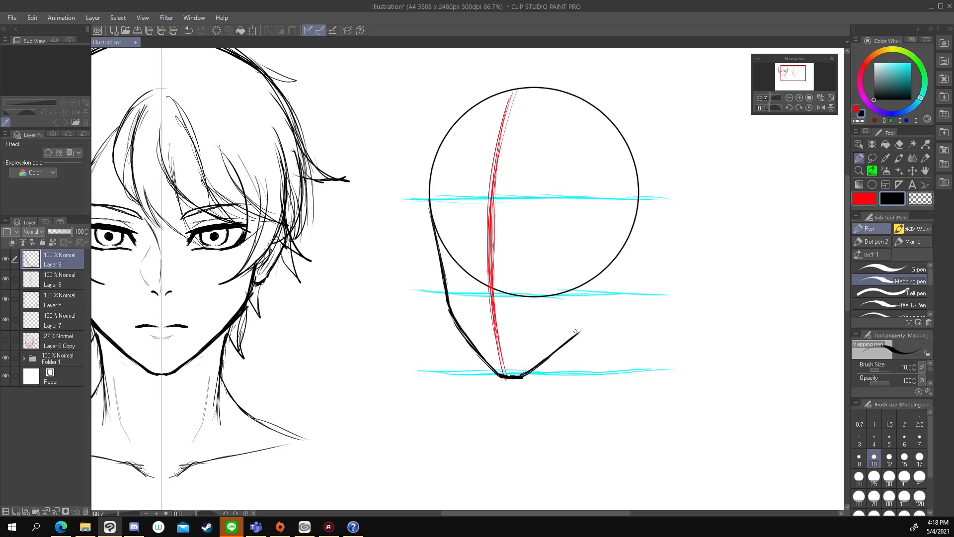
pyautogui.moveTo(523, 376)
pyautogui.mouseDown()
pyautogui.moveTo(615, 298)
pyautogui.moveTo(624, 245)
pyautogui.mouseUp()
pyautogui.moveTo(612, 296); pyautogui.dragTo(639, 198)
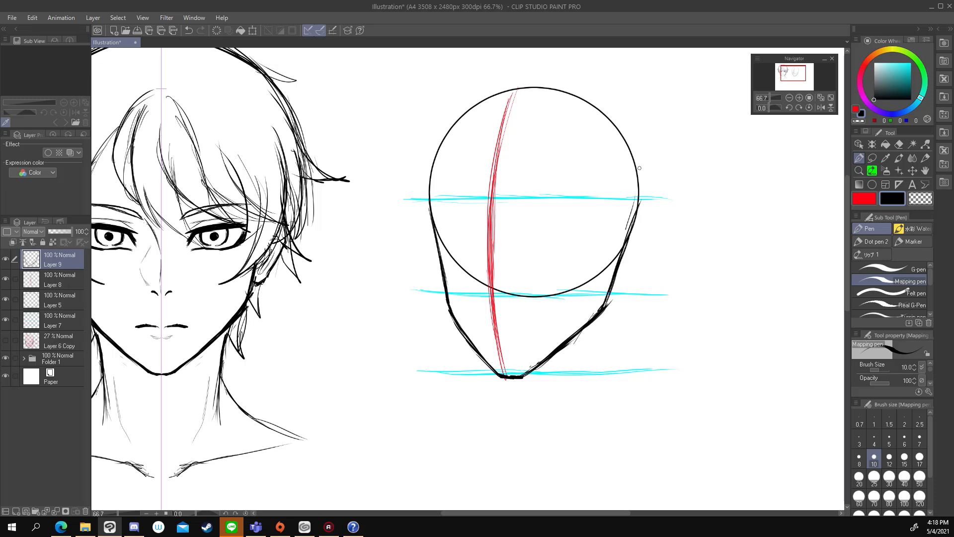
pyautogui.click(26, 283)
pyautogui.click(864, 200)
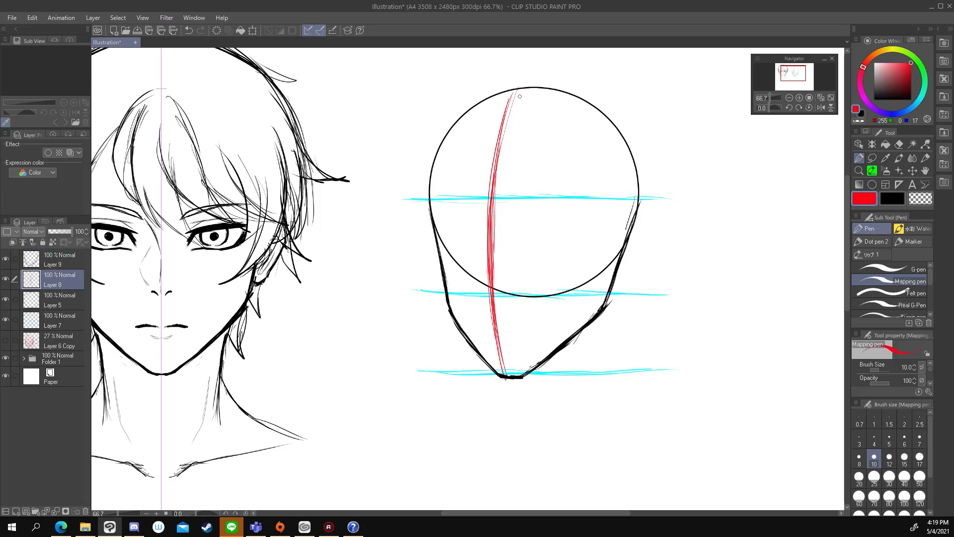
# Sketch red wrap-around guide curves down the head's left and right sides to the chin.
pyautogui.moveTo(444, 105)
pyautogui.mouseDown()
pyautogui.moveTo(430, 169)
pyautogui.moveTo(430, 277)
pyautogui.mouseUp()
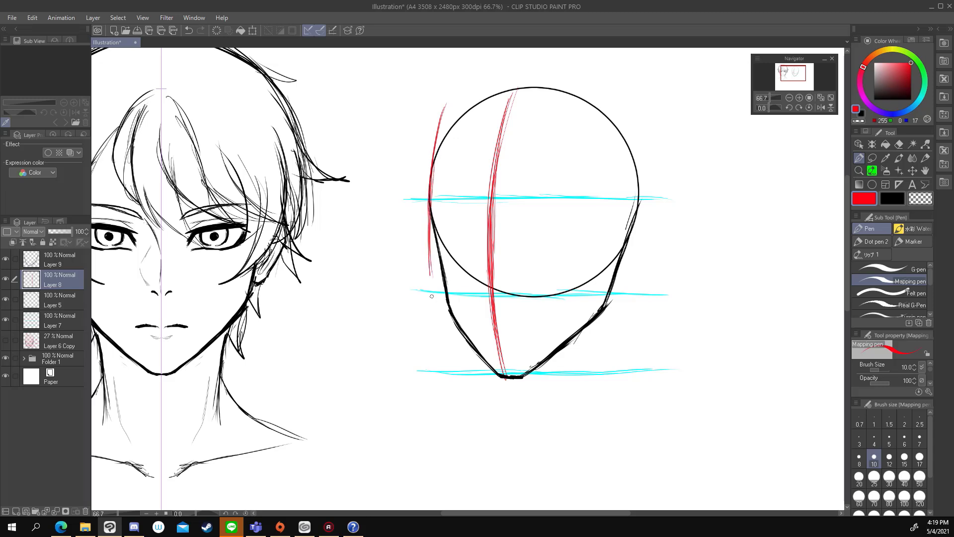
pyautogui.moveTo(431, 219); pyautogui.dragTo(440, 356)
pyautogui.moveTo(431, 263); pyautogui.dragTo(441, 370)
pyautogui.moveTo(431, 317); pyautogui.dragTo(442, 382)
pyautogui.moveTo(604, 98); pyautogui.dragTo(570, 246)
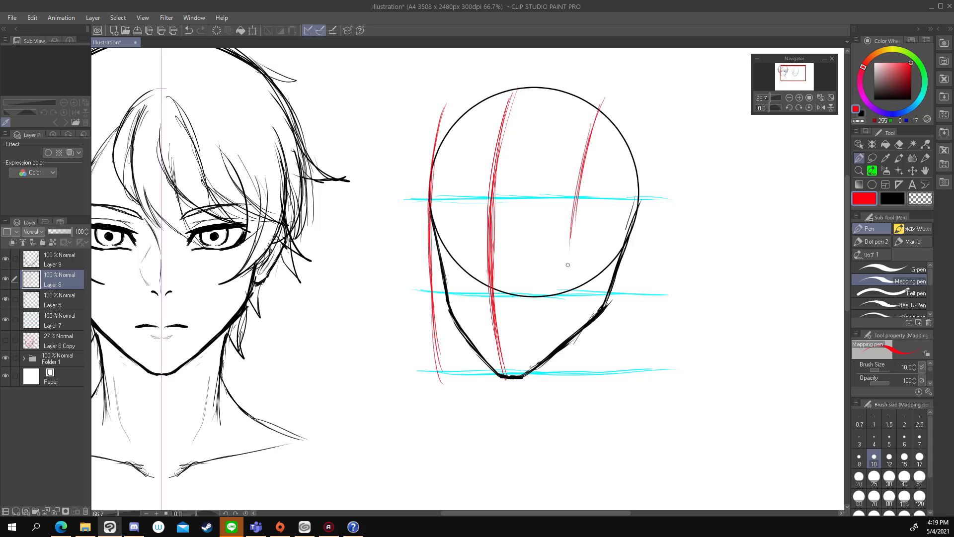
pyautogui.hotkey('ctrl', 'z')
pyautogui.moveTo(603, 99); pyautogui.dragTo(566, 286)
pyautogui.hotkey('ctrl', 'z')
pyautogui.moveTo(582, 156); pyautogui.dragTo(563, 291)
pyautogui.moveTo(571, 223); pyautogui.dragTo(566, 365)
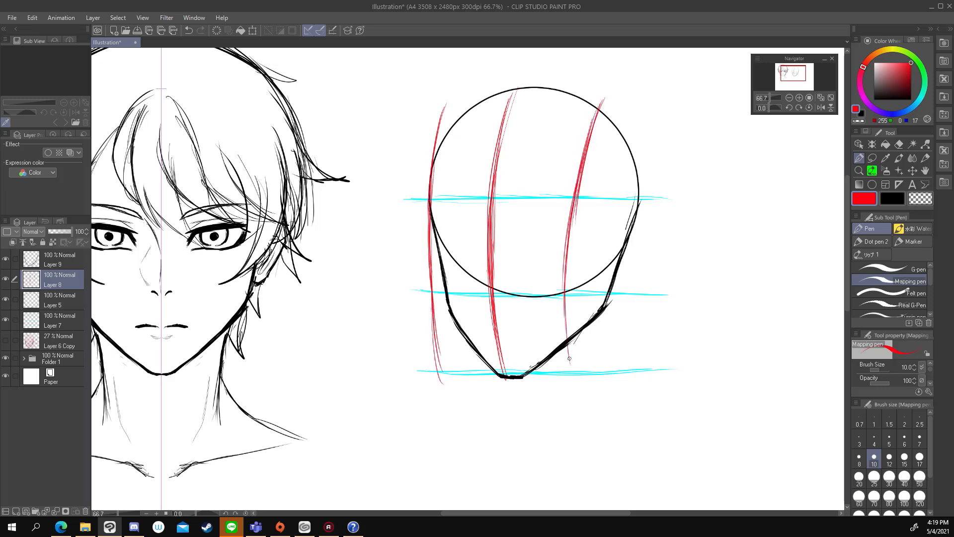
pyautogui.moveTo(567, 271); pyautogui.dragTo(574, 373)
# Draw a red horizontal eye line across the head and add vertical red guide curves inside the circle.
pyautogui.moveTo(480, 248); pyautogui.dragTo(490, 248)
pyautogui.hotkey('ctrl', 'z')
pyautogui.moveTo(413, 244); pyautogui.dragTo(499, 249)
pyautogui.moveTo(438, 246); pyautogui.dragTo(636, 250)
pyautogui.moveTo(474, 97)
pyautogui.mouseDown()
pyautogui.moveTo(455, 298)
pyautogui.moveTo(471, 380)
pyautogui.mouseUp()
pyautogui.moveTo(558, 92); pyautogui.dragTo(526, 292)
pyautogui.moveTo(529, 189); pyautogui.dragTo(538, 385)
pyautogui.moveTo(554, 106); pyautogui.dragTo(542, 152)
# Sketch the red right eye shape, discarding a stray small left eye curve.
pyautogui.moveTo(452, 204)
pyautogui.mouseDown()
pyautogui.moveTo(466, 236)
pyautogui.moveTo(439, 214)
pyautogui.moveTo(439, 238)
pyautogui.mouseUp()
pyautogui.hotkey('ctrl', 'z')
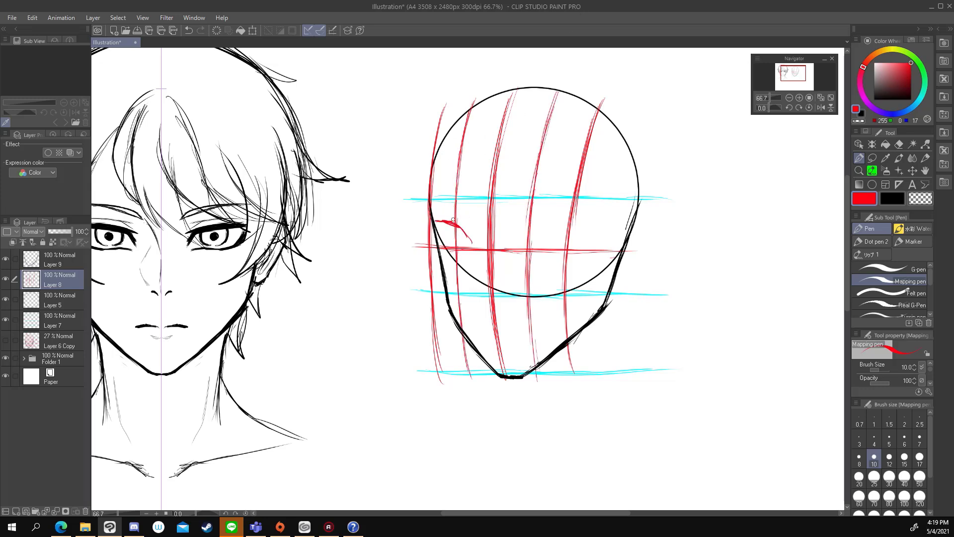
pyautogui.hotkey('ctrl', 'z')
pyautogui.moveTo(516, 248); pyautogui.dragTo(561, 219)
pyautogui.hotkey('ctrl', 'z')
pyautogui.moveTo(516, 248); pyautogui.dragTo(564, 222)
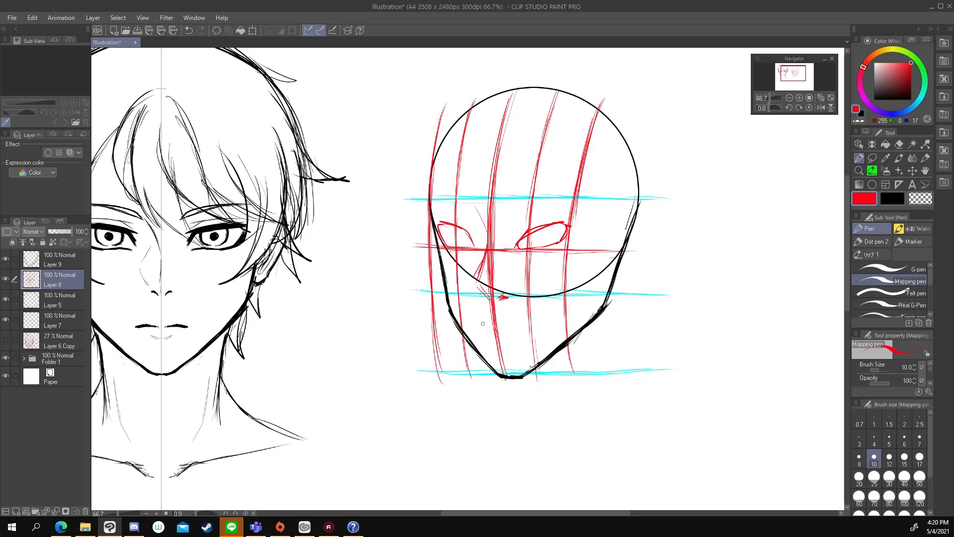
# Add a red mouth line, both eyebrows and a side guide, then start inking the jawline in black.
pyautogui.moveTo(484, 337); pyautogui.dragTo(526, 336)
pyautogui.moveTo(432, 204); pyautogui.dragTo(465, 207)
pyautogui.moveTo(526, 203); pyautogui.dragTo(573, 200)
pyautogui.hotkey('ctrl', 'z')
pyautogui.moveTo(636, 125); pyautogui.dragTo(603, 355)
pyautogui.moveTo(593, 232)
pyautogui.mouseDown()
pyautogui.moveTo(627, 232)
pyautogui.moveTo(618, 272)
pyautogui.moveTo(595, 303)
pyautogui.mouseUp()
pyautogui.hotkey('ctrl', 'z')
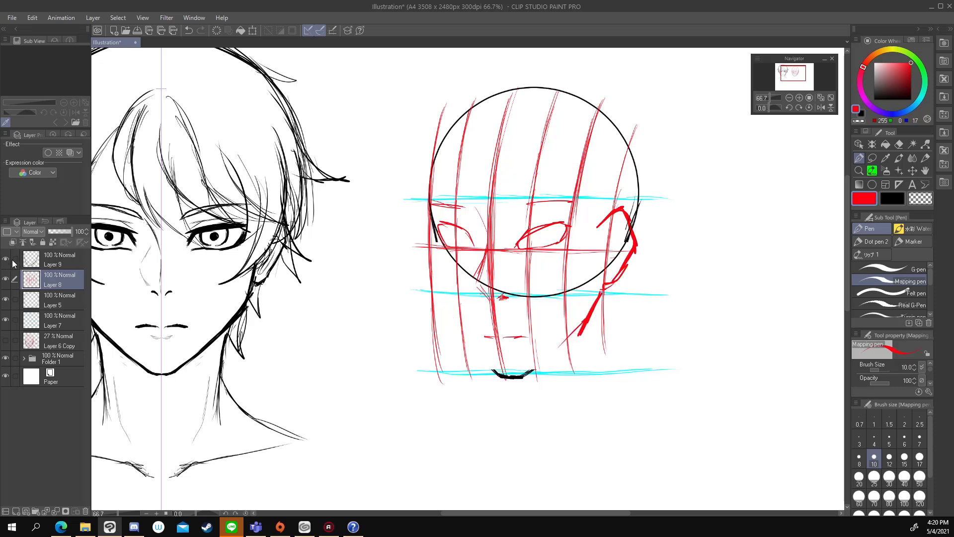
pyautogui.press('x')
pyautogui.moveTo(429, 219)
pyautogui.mouseDown()
pyautogui.moveTo(447, 299)
pyautogui.moveTo(515, 372)
pyautogui.moveTo(601, 293)
pyautogui.mouseUp()
# Ink the jaw, chin, ear and upper-left head contour in black, adding a new layer.
pyautogui.moveTo(602, 229); pyautogui.dragTo(606, 285)
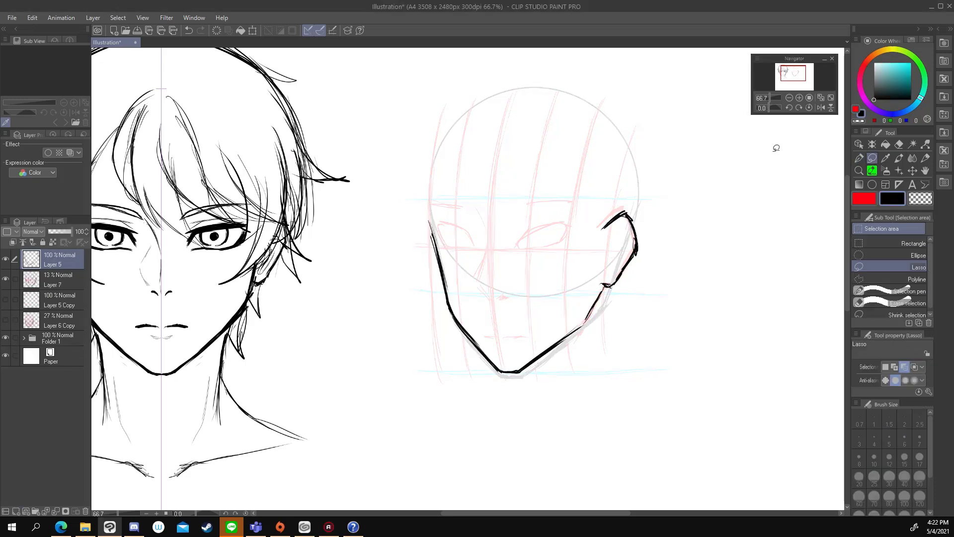
pyautogui.moveTo(624, 234); pyautogui.dragTo(609, 274)
pyautogui.hotkey('ctrl', 'shift', 'n')
pyautogui.moveTo(437, 141)
pyautogui.mouseDown()
pyautogui.moveTo(429, 218)
pyautogui.moveTo(476, 233)
pyautogui.moveTo(477, 246)
pyautogui.moveTo(552, 263)
pyautogui.mouseUp()
# Ink the three-quarter face's eyebrows, eyes, eyelids and a nose line.
pyautogui.moveTo(513, 251); pyautogui.dragTo(547, 262)
pyautogui.hotkey('ctrl', 'z')
pyautogui.moveTo(515, 238); pyautogui.dragTo(556, 249)
pyautogui.moveTo(507, 219)
pyautogui.mouseDown()
pyautogui.moveTo(564, 242)
pyautogui.moveTo(650, 240)
pyautogui.moveTo(592, 262)
pyautogui.mouseUp()
pyautogui.moveTo(647, 242)
pyautogui.mouseDown()
pyautogui.moveTo(640, 262)
pyautogui.moveTo(643, 237)
pyautogui.mouseUp()
pyautogui.moveTo(586, 231)
pyautogui.mouseDown()
pyautogui.moveTo(662, 213)
pyautogui.moveTo(641, 216)
pyautogui.mouseUp()
pyautogui.hotkey('ctrl', 'z')
pyautogui.moveTo(536, 222); pyautogui.dragTo(566, 256)
pyautogui.moveTo(568, 265); pyautogui.dragTo(561, 290)
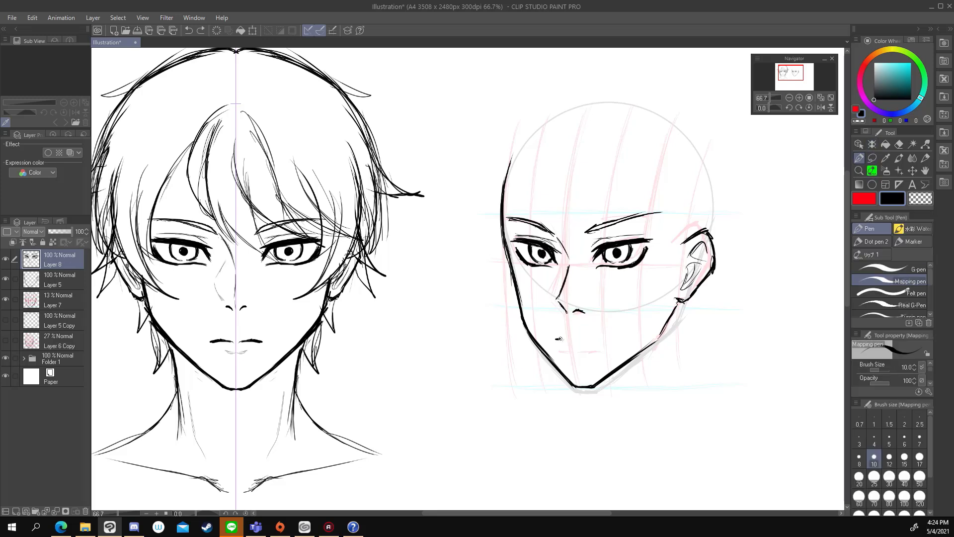
# Lasso the right eye, deselect, zoom out and hide the pink construction layer (Layer 7).
pyautogui.press('m')
pyautogui.moveTo(571, 149); pyautogui.dragTo(566, 154)
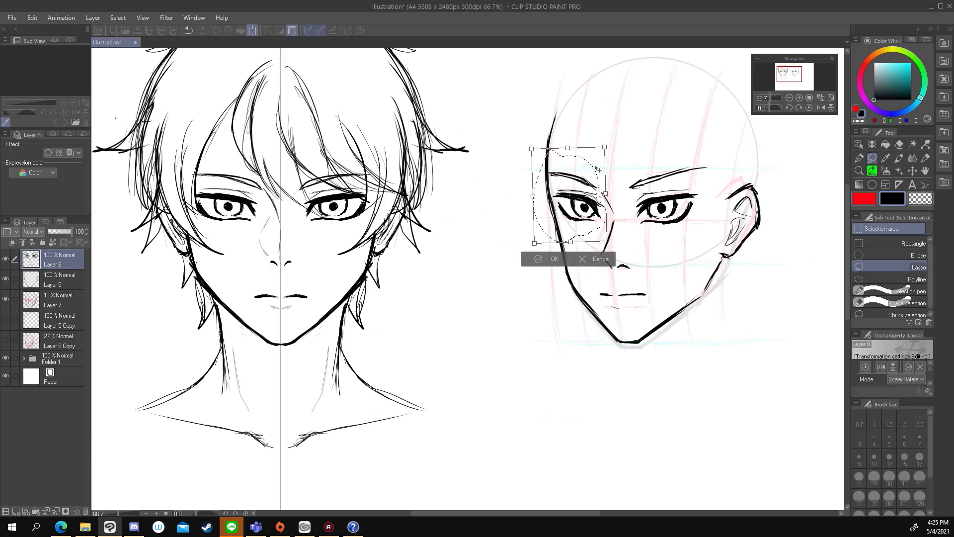
pyautogui.moveTo(681, 122); pyautogui.dragTo(715, 233)
pyautogui.hotkey('ctrl', 'd')
pyautogui.hotkey('ctrl', '-')
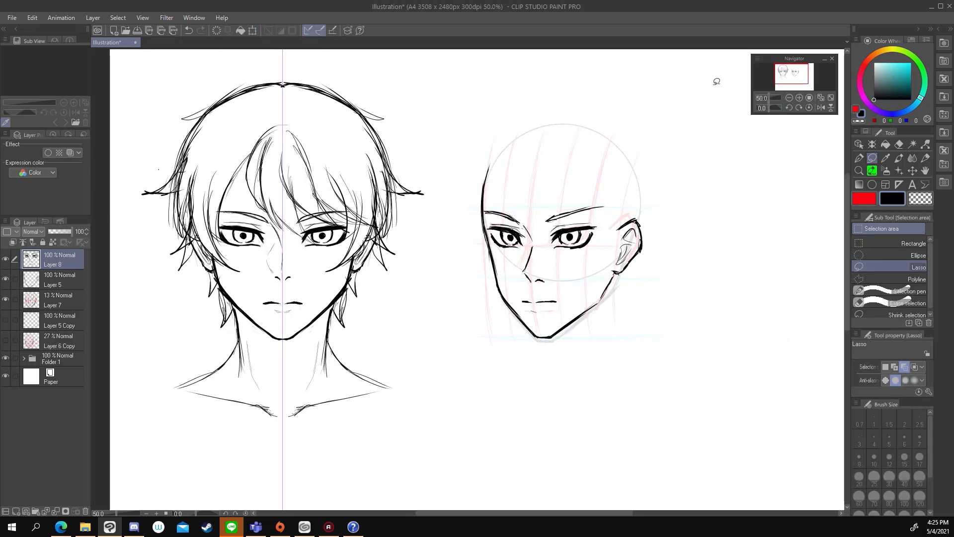
pyautogui.click(7, 300)
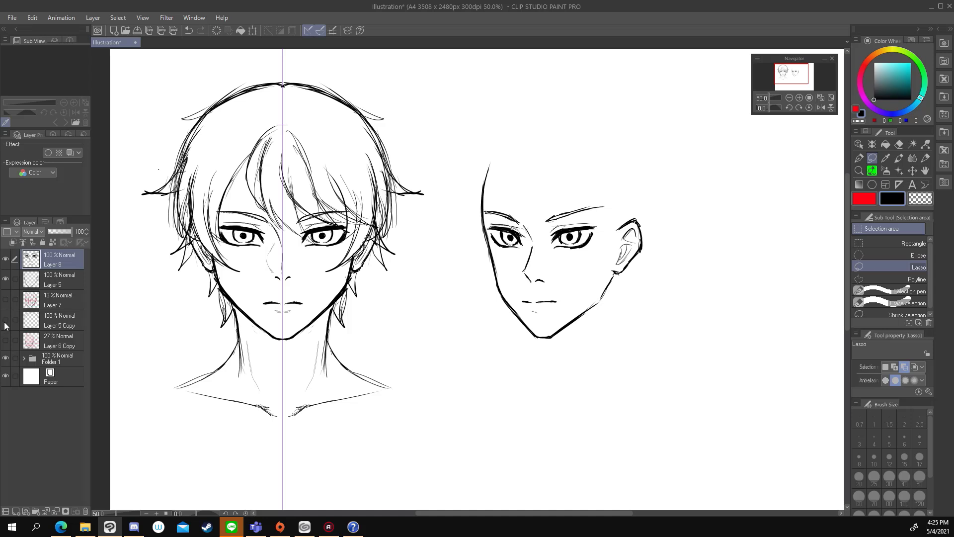
pyautogui.moveTo(559, 183); pyautogui.dragTo(544, 194)
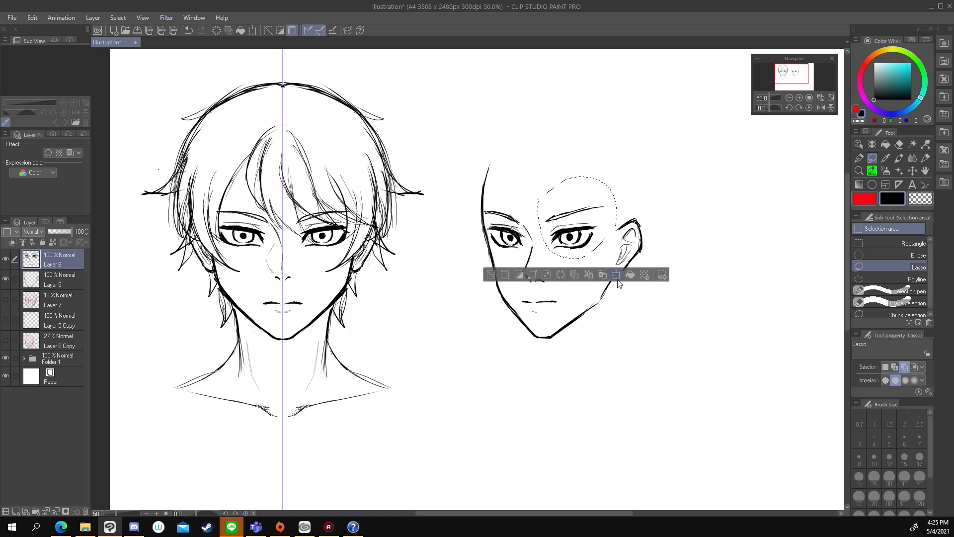
# Reselect the right eye and brow and commit a slight transform nudge.
pyautogui.hotkey('ctrl', 'd')
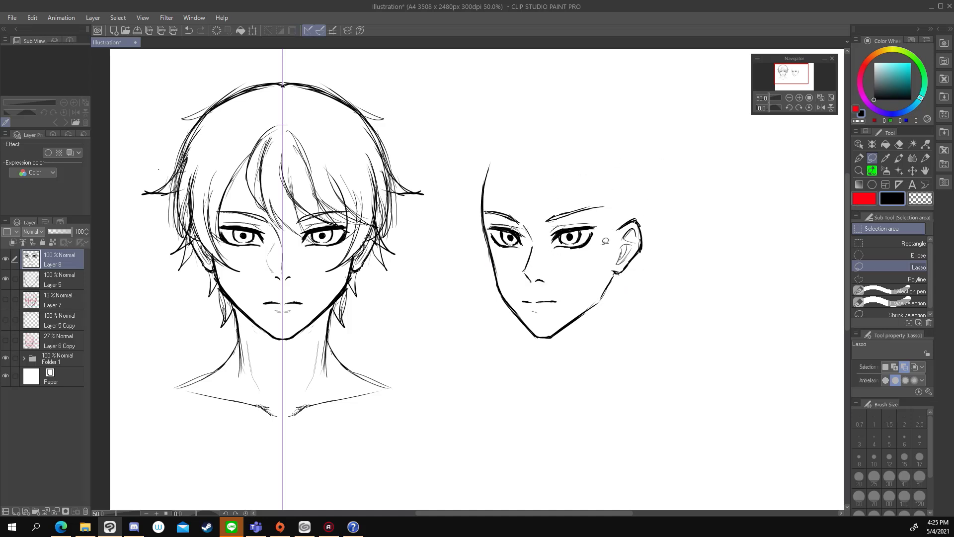
pyautogui.moveTo(551, 191); pyautogui.dragTo(546, 199)
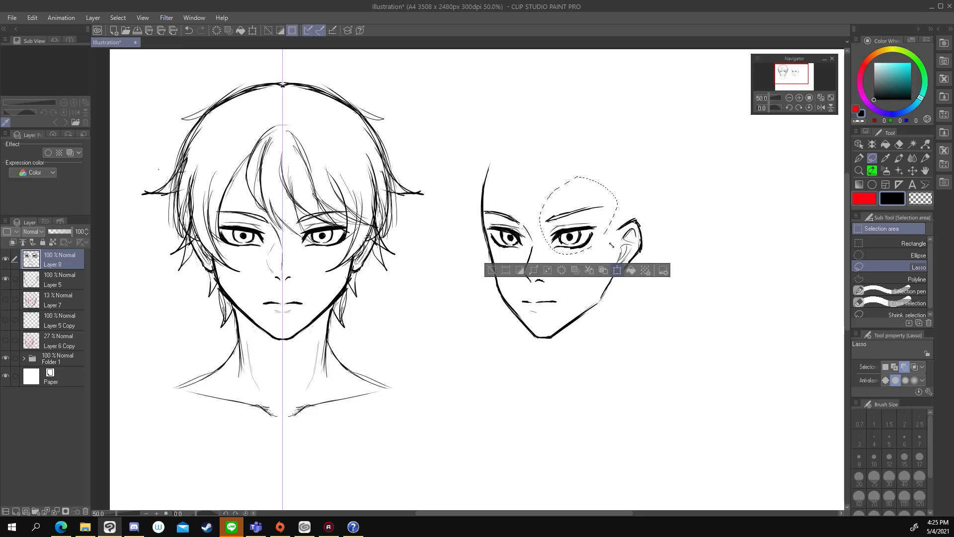
pyautogui.hotkey('ctrl', 't')
pyautogui.press('Return')
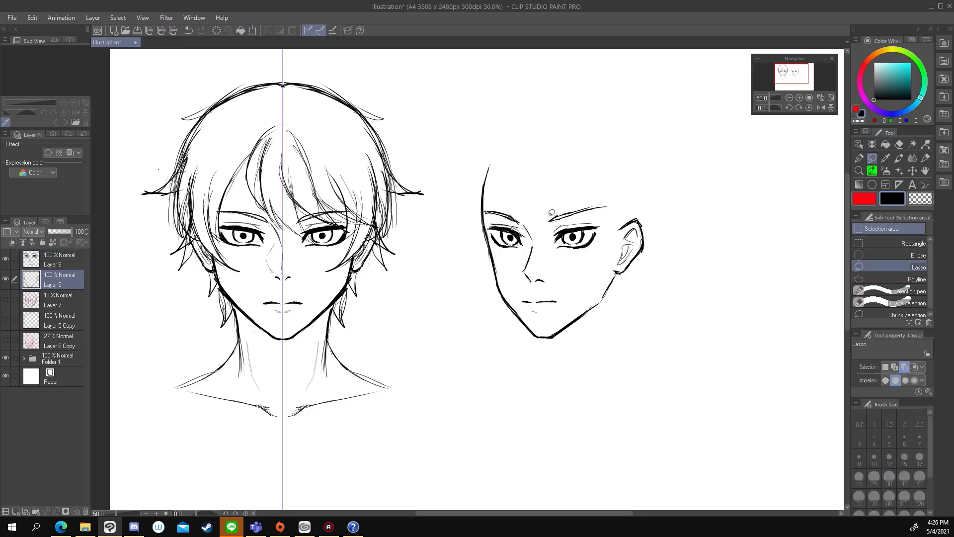
# Add a new layer above Layer 8 with red colour and show the construction guides again.
pyautogui.click(58, 265)
pyautogui.click(859, 158)
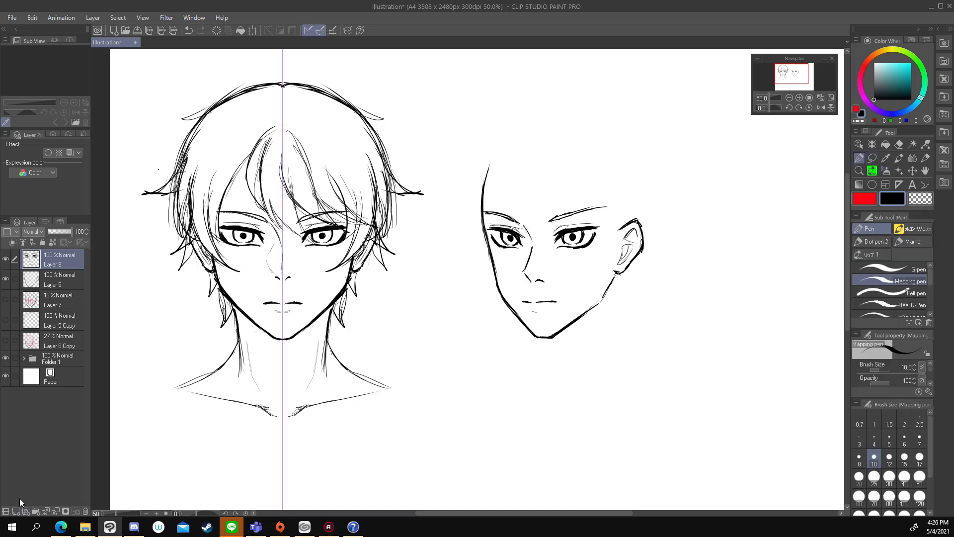
pyautogui.hotkey('ctrl', 'shift', 'n')
pyautogui.click(863, 202)
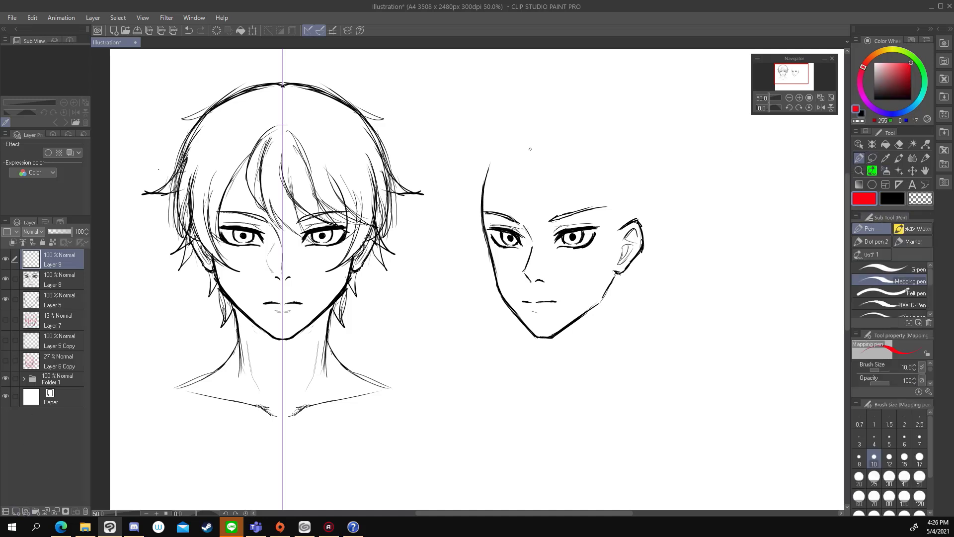
pyautogui.click(5, 320)
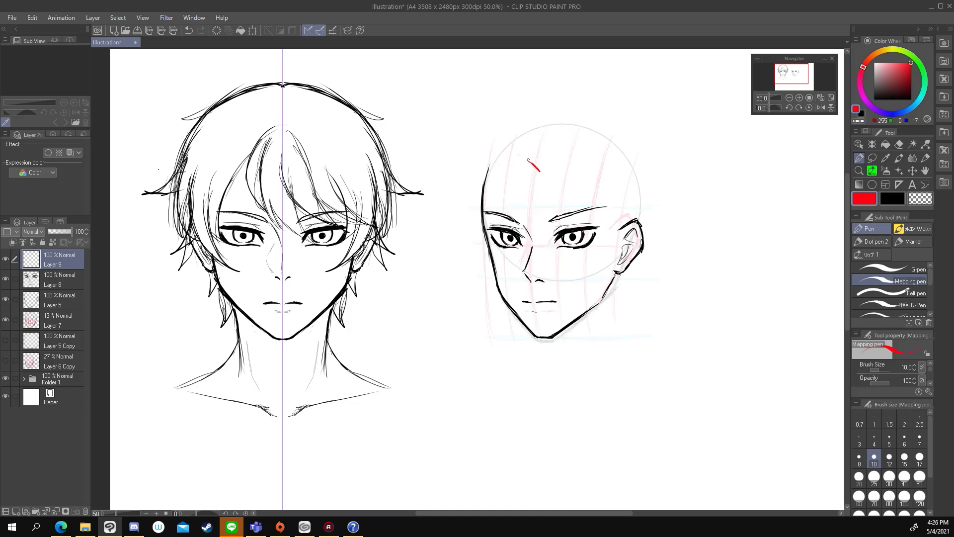
# Redraw the red parting mark, hide the guides, and sketch forehead hair strands at brush size 12.
pyautogui.hotkey('ctrl', 'z')
pyautogui.moveTo(533, 136); pyautogui.dragTo(548, 147)
pyautogui.click(5, 319)
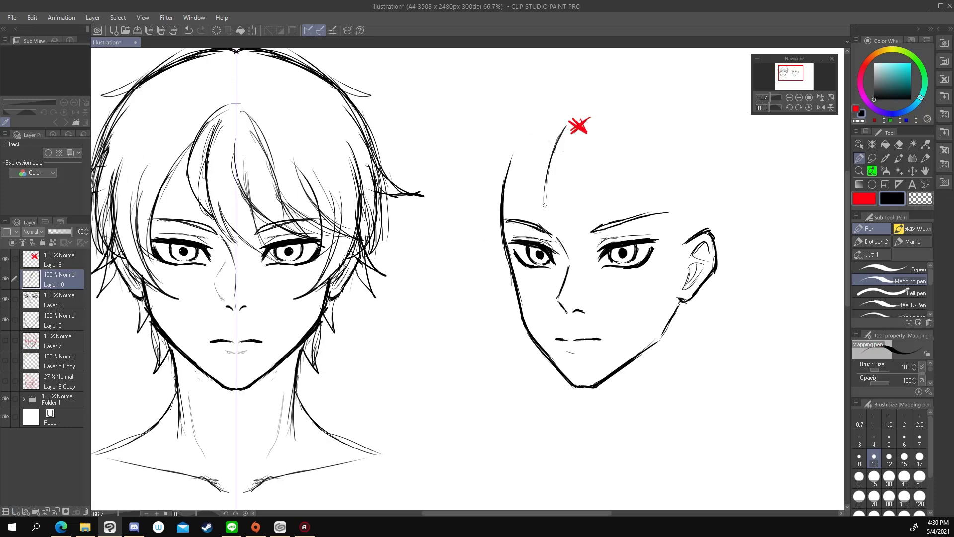
pyautogui.moveTo(567, 149)
pyautogui.mouseDown()
pyautogui.moveTo(596, 253)
pyautogui.moveTo(609, 244)
pyautogui.mouseUp()
pyautogui.moveTo(621, 149); pyautogui.dragTo(696, 243)
pyautogui.click(889, 456)
pyautogui.moveTo(546, 154); pyautogui.dragTo(515, 209)
pyautogui.moveTo(539, 159); pyautogui.dragTo(502, 263)
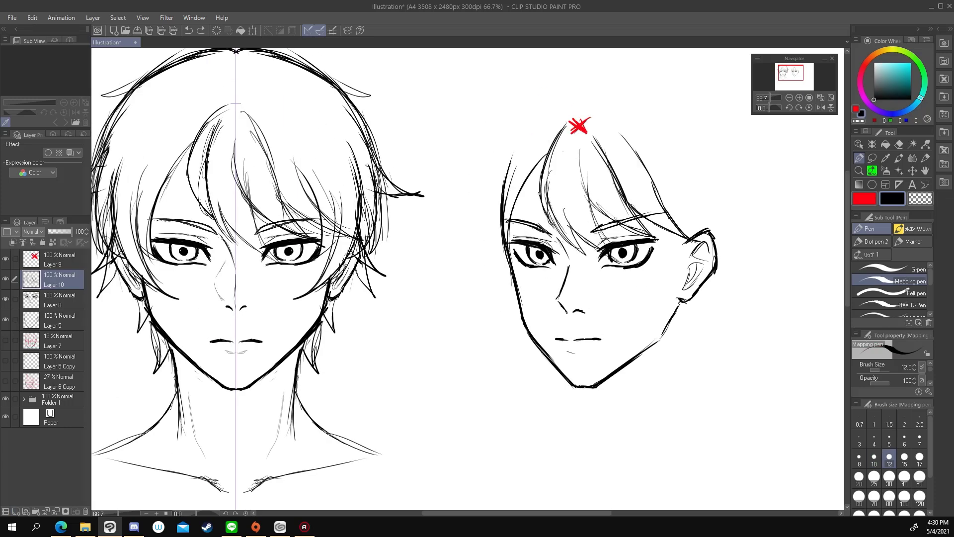
pyautogui.moveTo(515, 194); pyautogui.dragTo(487, 291)
# Sketch hair strands along the face's left edge and both sides of the head.
pyautogui.scroll(-1, 502, 243)
pyautogui.moveTo(511, 228); pyautogui.dragTo(479, 283)
pyautogui.hotkey('ctrl', 'z')
pyautogui.hotkey('ctrl', 'z')
pyautogui.moveTo(539, 186); pyautogui.dragTo(509, 256)
pyautogui.moveTo(512, 218); pyautogui.dragTo(528, 299)
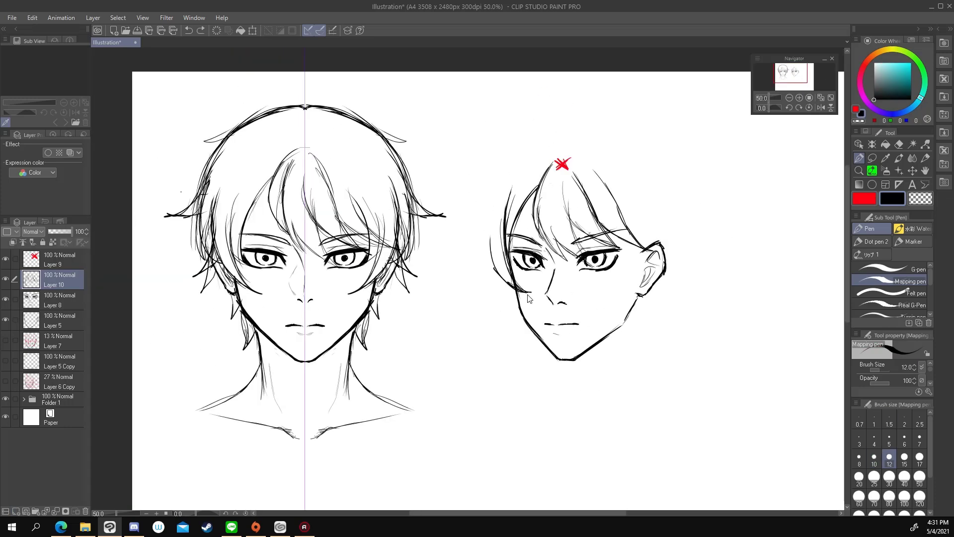
pyautogui.moveTo(534, 199); pyautogui.dragTo(492, 295)
pyautogui.moveTo(507, 174); pyautogui.dragTo(472, 276)
pyautogui.moveTo(512, 160); pyautogui.dragTo(462, 194)
pyautogui.moveTo(616, 186); pyautogui.dragTo(638, 286)
pyautogui.moveTo(656, 203); pyautogui.dragTo(619, 291)
# Erase part of the mouth line with transparent colour and rework the left jaw stroke.
pyautogui.press('c')
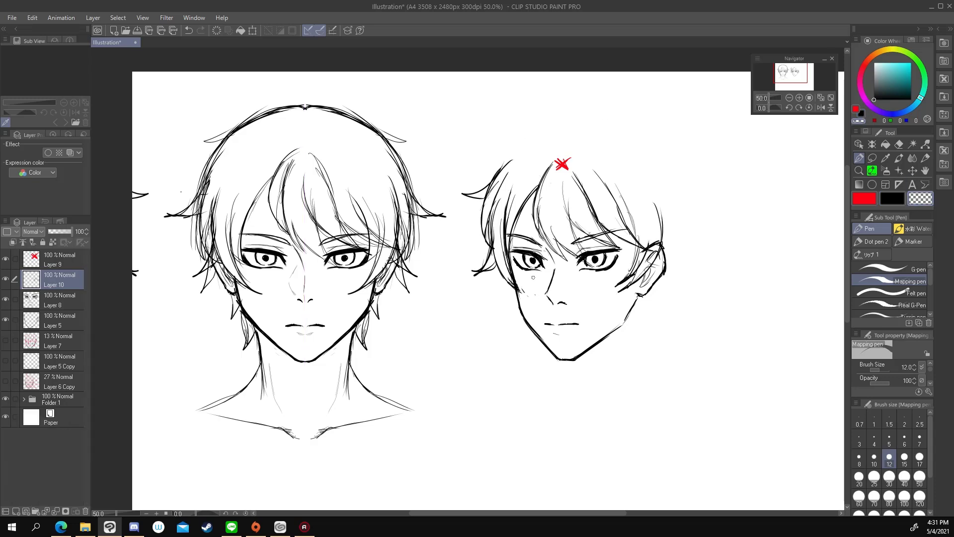
pyautogui.moveTo(558, 324); pyautogui.dragTo(581, 324)
pyautogui.press('c')
pyautogui.keyDown('ctrl'); pyautogui.keyDown('shift'); pyautogui.click(516, 298); pyautogui.keyUp('shift'); pyautogui.keyUp('ctrl')
pyautogui.moveTo(512, 293); pyautogui.dragTo(522, 322)
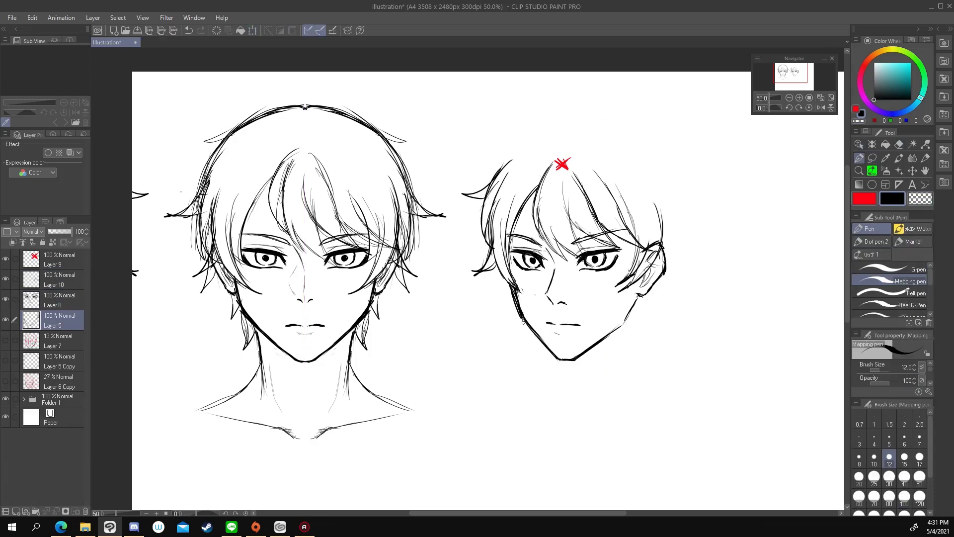
pyautogui.hotkey('ctrl', 'z')
pyautogui.keyDown('ctrl'); pyautogui.keyDown('shift'); pyautogui.click(544, 304); pyautogui.keyUp('shift'); pyautogui.keyUp('ctrl')
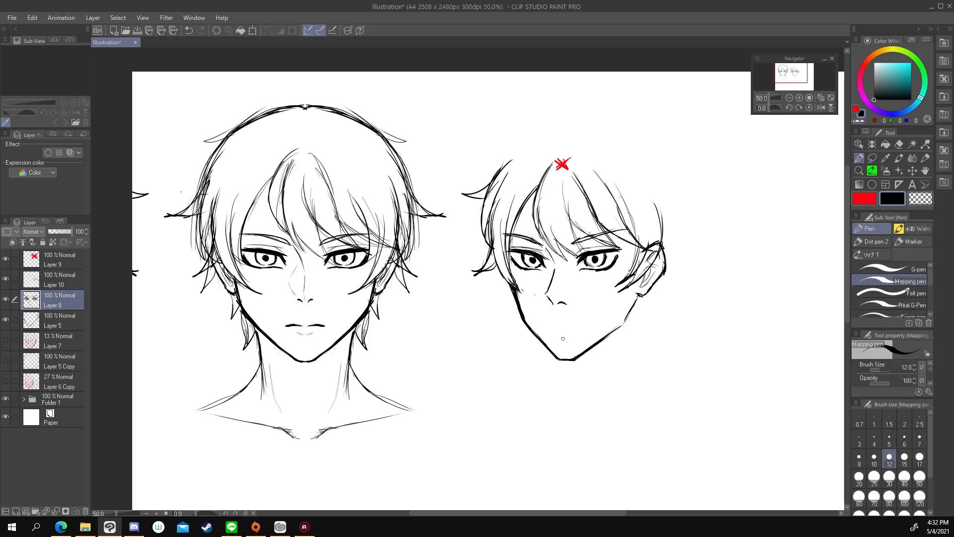
# Lasso the three-quarter face's features, try a scale transform, then cancel it.
pyautogui.press('m')
pyautogui.moveTo(604, 301); pyautogui.dragTo(592, 307)
pyautogui.hotkey('ctrl', 't')
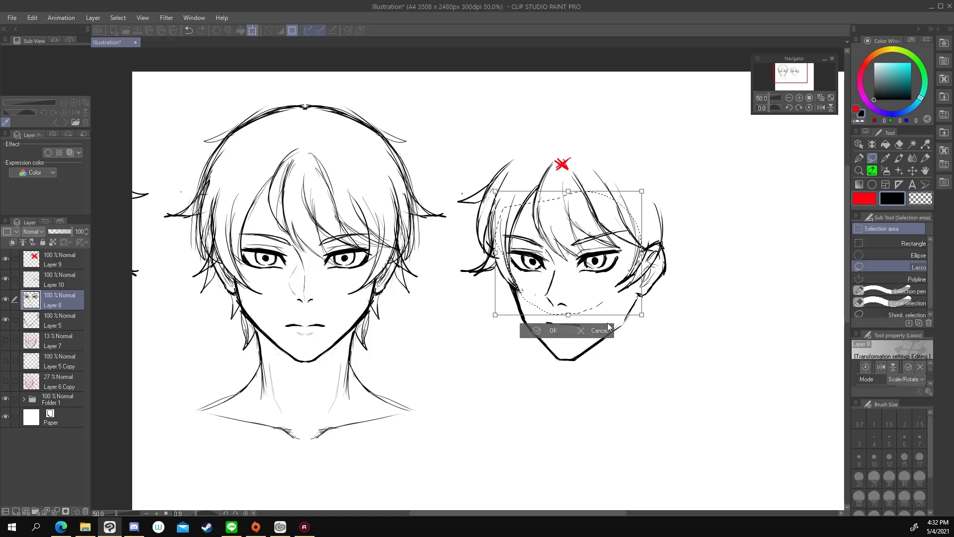
pyautogui.click(608, 327)
pyautogui.hotkey('ctrl', 'd')
pyautogui.press('p')
# Sketch right-side hair, the neck, shoulder and collarbone lines, and the ear.
pyautogui.moveTo(480, 136)
pyautogui.mouseDown()
pyautogui.moveTo(678, 169)
pyautogui.moveTo(720, 249)
pyautogui.mouseUp()
pyautogui.hotkey('ctrl', 'z')
pyautogui.moveTo(668, 215); pyautogui.dragTo(695, 288)
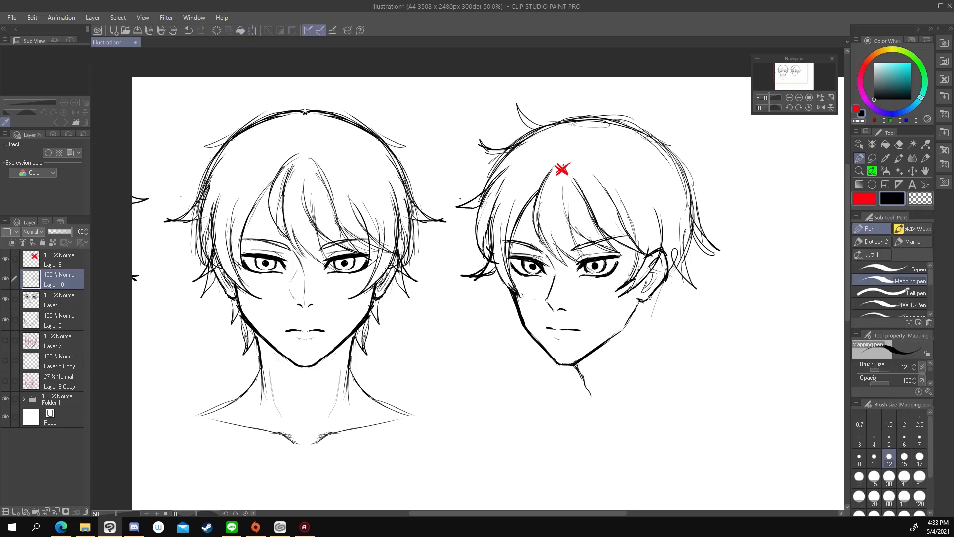
pyautogui.moveTo(576, 366); pyautogui.dragTo(585, 400)
pyautogui.moveTo(527, 403); pyautogui.dragTo(575, 381)
pyautogui.moveTo(646, 298); pyautogui.dragTo(669, 382)
pyautogui.moveTo(656, 348); pyautogui.dragTo(718, 403)
pyautogui.moveTo(589, 447); pyautogui.dragTo(703, 425)
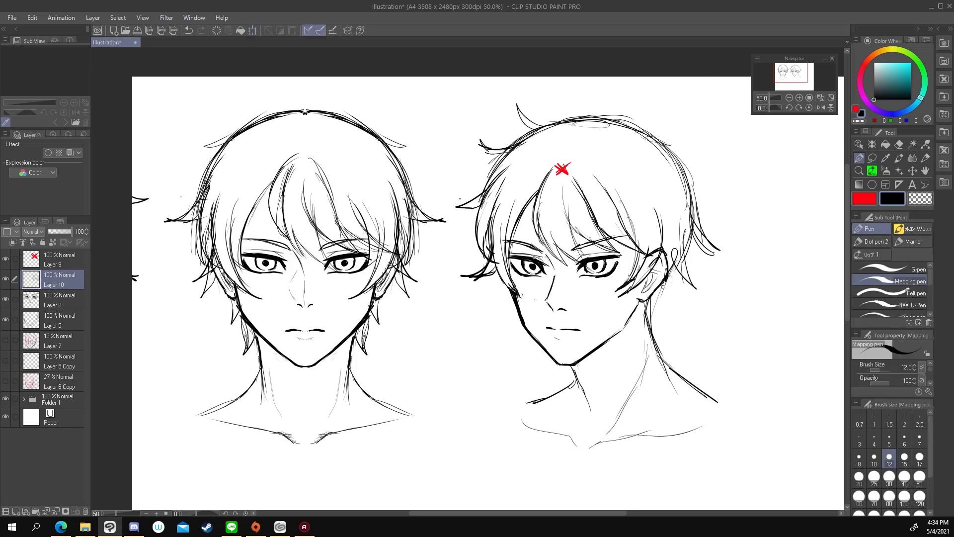
pyautogui.moveTo(664, 268); pyautogui.dragTo(666, 323)
# Lasso the eye region on Layer 8 and start transforming it.
pyautogui.keyDown('ctrl'); pyautogui.click(551, 298); pyautogui.keyUp('ctrl')
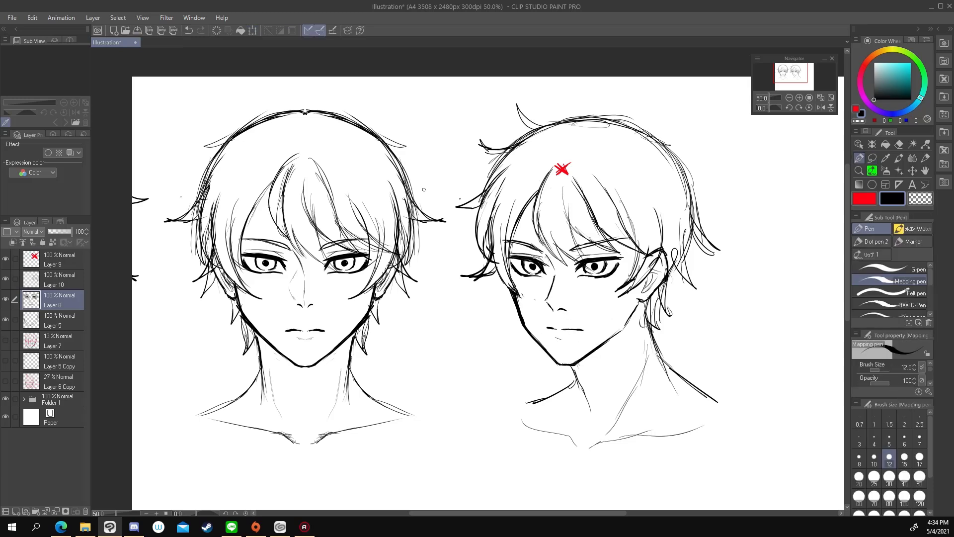
pyautogui.press('m')
pyautogui.hotkey('ctrl', 't')
pyautogui.moveTo(527, 224); pyautogui.dragTo(600, 260)
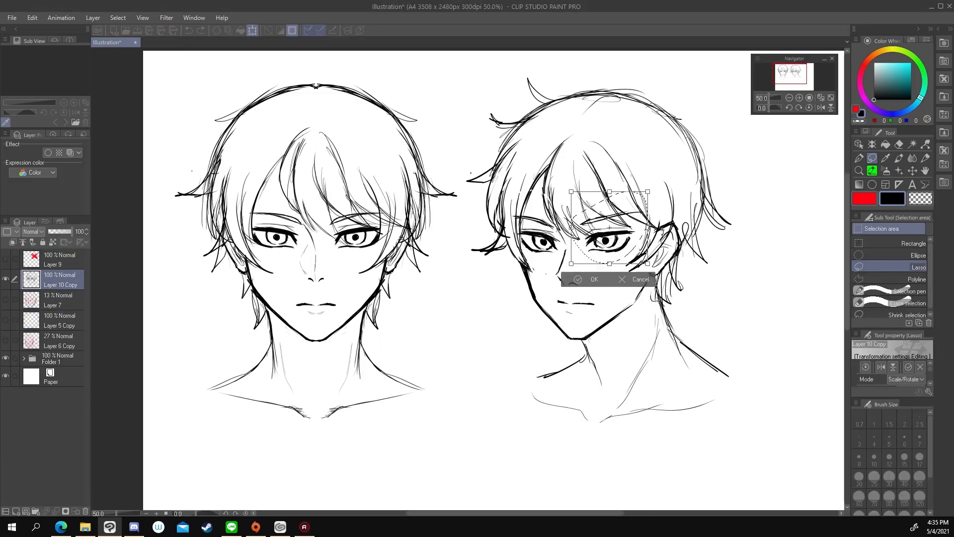
# Commit the eye adjustment, zoom out, and cancel a trial hair transform.
pyautogui.press('Return')
pyautogui.click(790, 99)
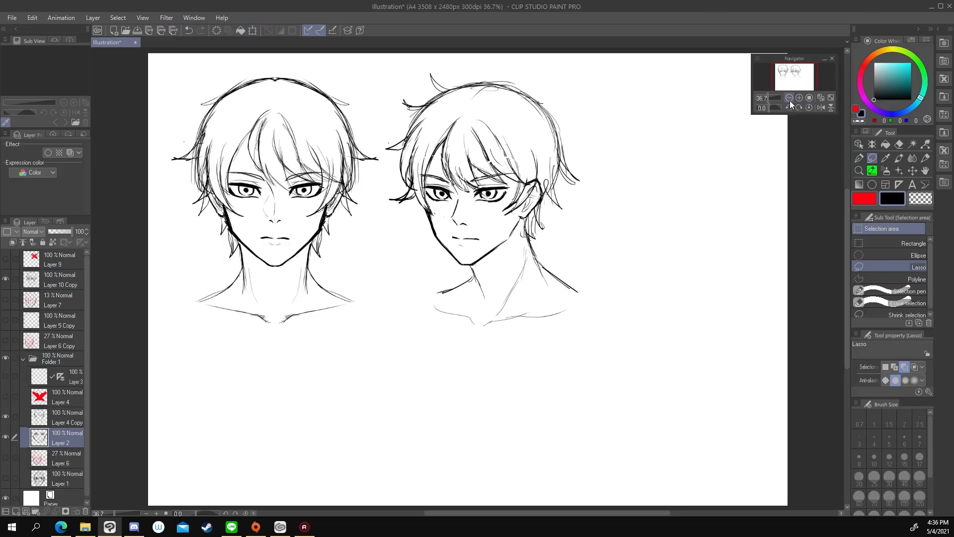
pyautogui.hotkey('ctrl', 'z')
pyautogui.hotkey('ctrl', 'z')
pyautogui.hotkey('ctrl', 'z')
pyautogui.hotkey('ctrl', 'z')
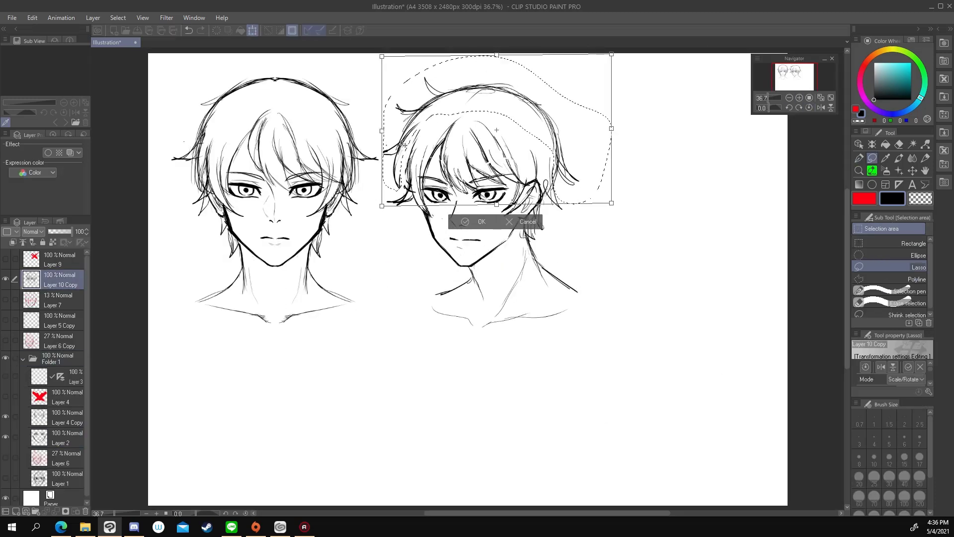
pyautogui.press('Escape')
pyautogui.press('k')
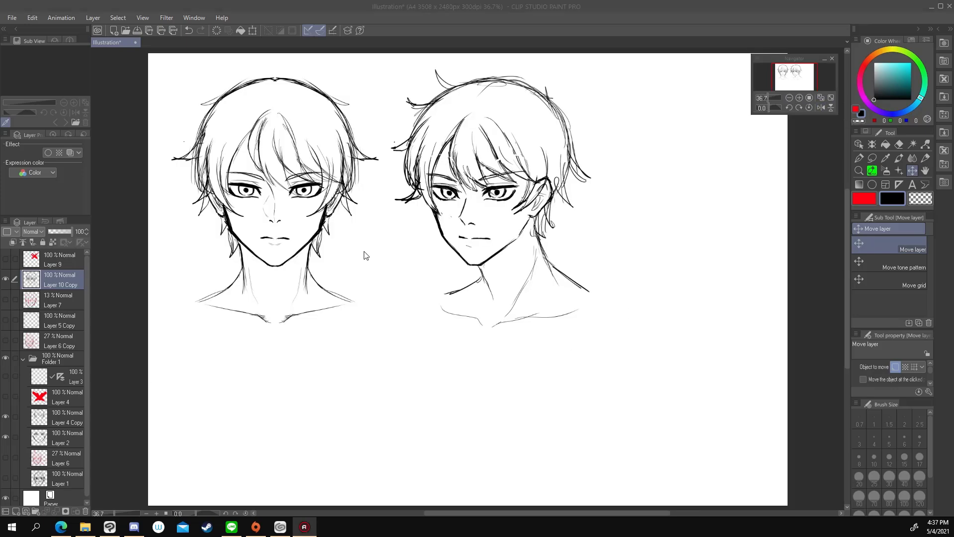
# Collapse Folder 1, zoom in to 66.7% on the heads, and switch the pen to red.
pyautogui.click(23, 358)
pyautogui.scroll(1, 479, 186)
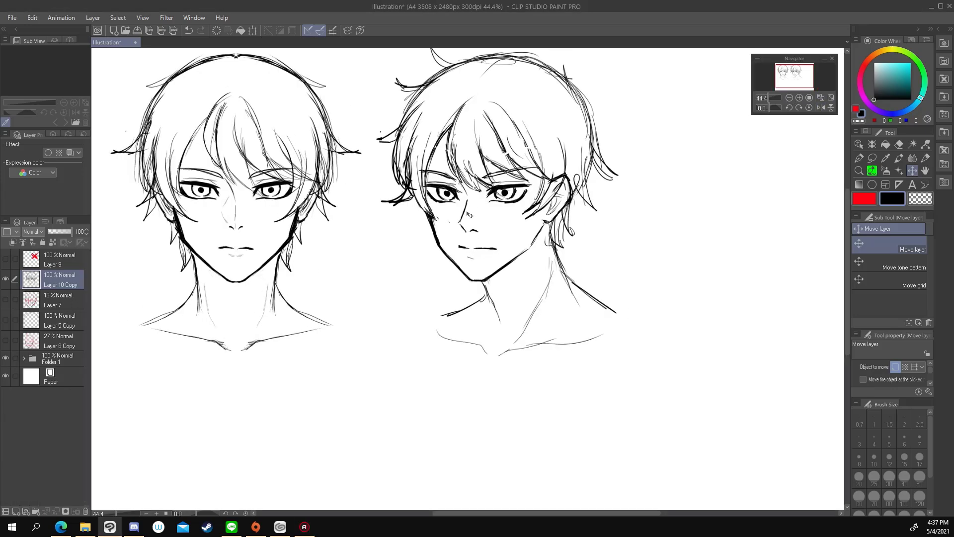
pyautogui.press('p')
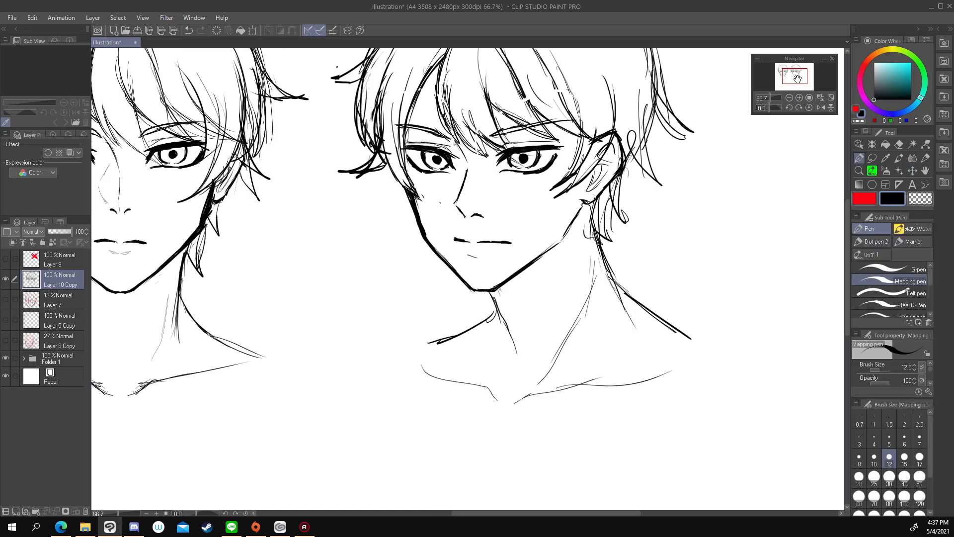
pyautogui.click(799, 98)
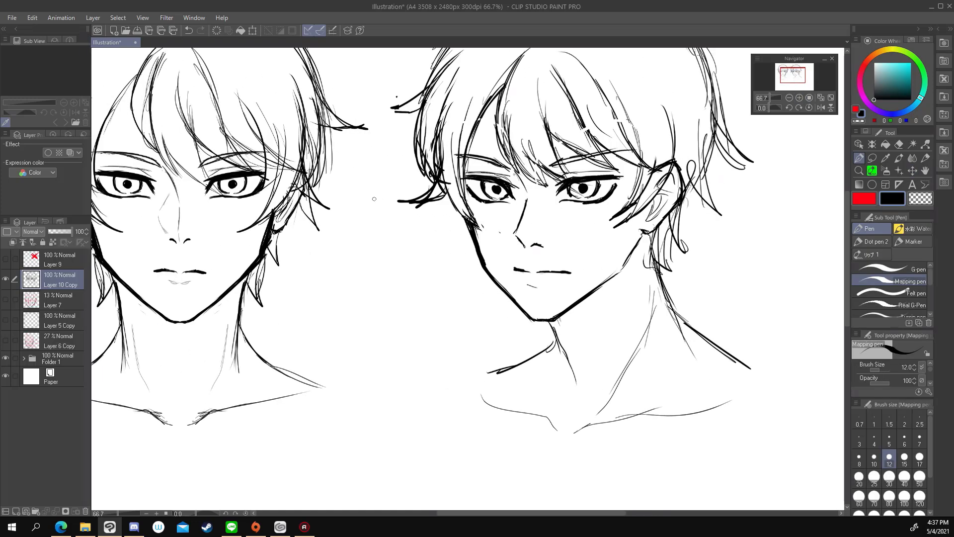
pyautogui.press('x')
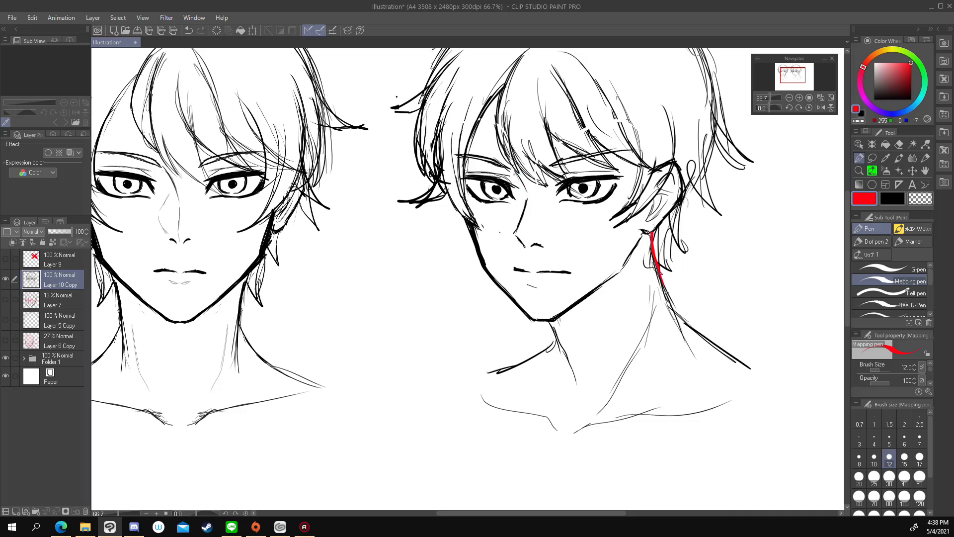
# Trace the neck, shoulder and collarbone lines in red, undoing the extra strokes.
pyautogui.moveTo(663, 287); pyautogui.dragTo(688, 347)
pyautogui.moveTo(686, 322); pyautogui.dragTo(754, 376)
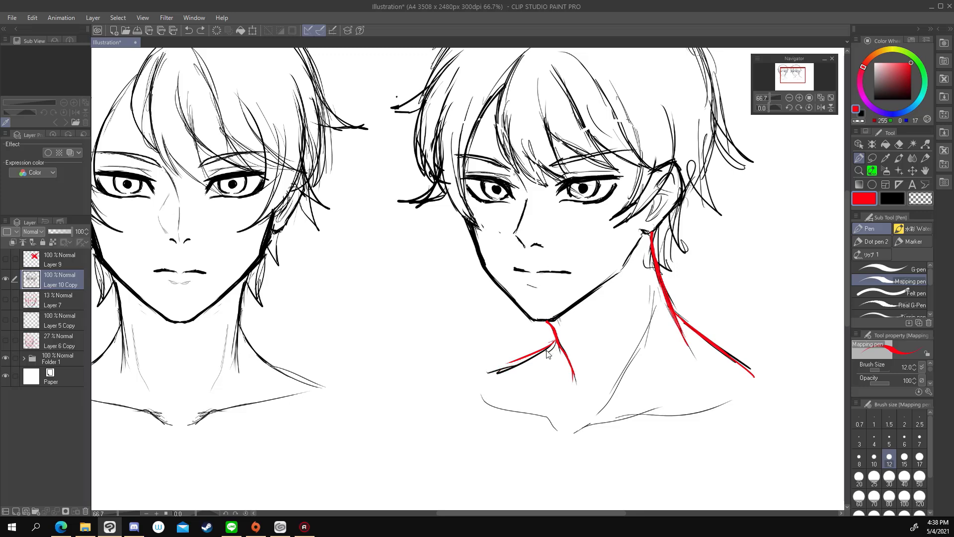
pyautogui.moveTo(554, 340); pyautogui.dragTo(493, 374)
pyautogui.moveTo(655, 287); pyautogui.dragTo(614, 388)
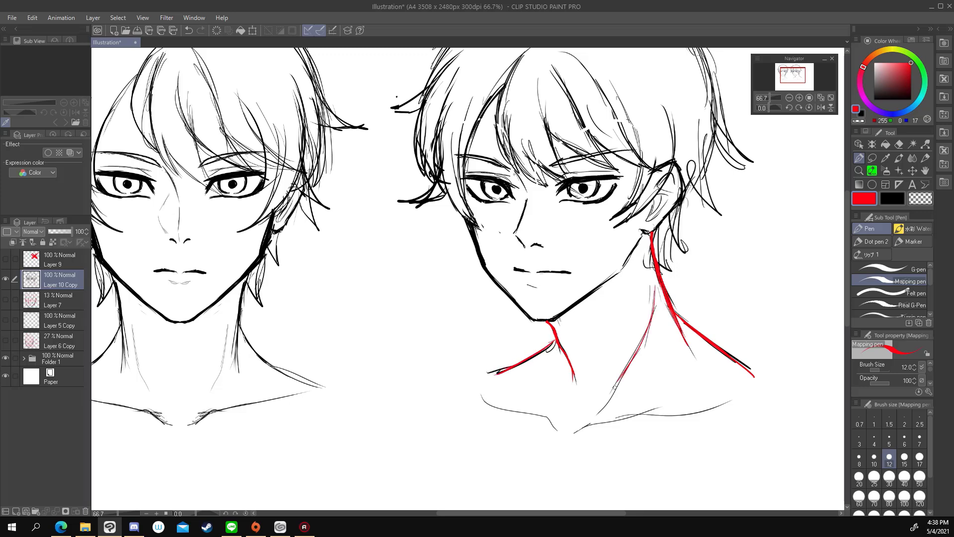
pyautogui.moveTo(576, 430); pyautogui.dragTo(748, 407)
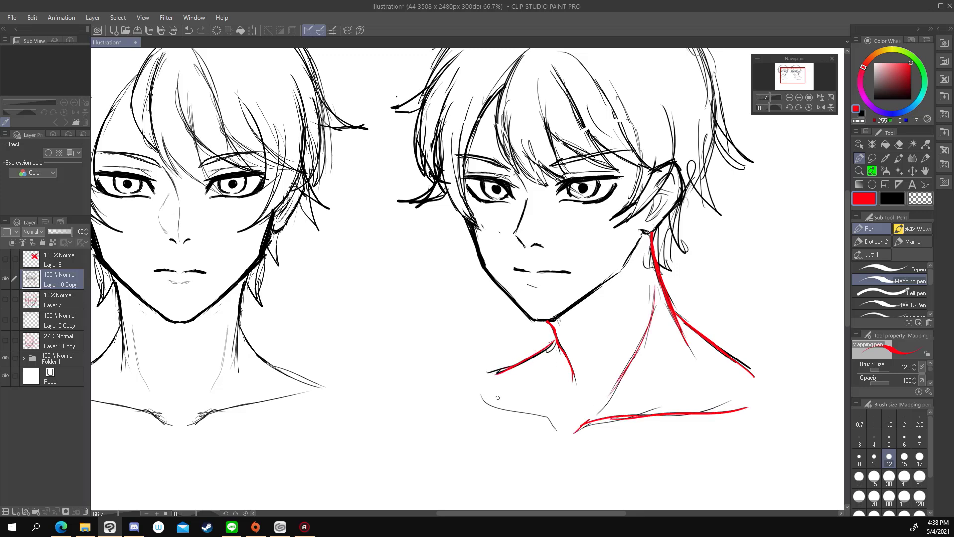
pyautogui.moveTo(487, 396); pyautogui.dragTo(565, 431)
pyautogui.hotkey('ctrl', 'z')
pyautogui.hotkey('ctrl', 'z')
pyautogui.hotkey('ctrl', 'z')
pyautogui.hotkey('ctrl', 'z')
pyautogui.hotkey('ctrl', 'z')
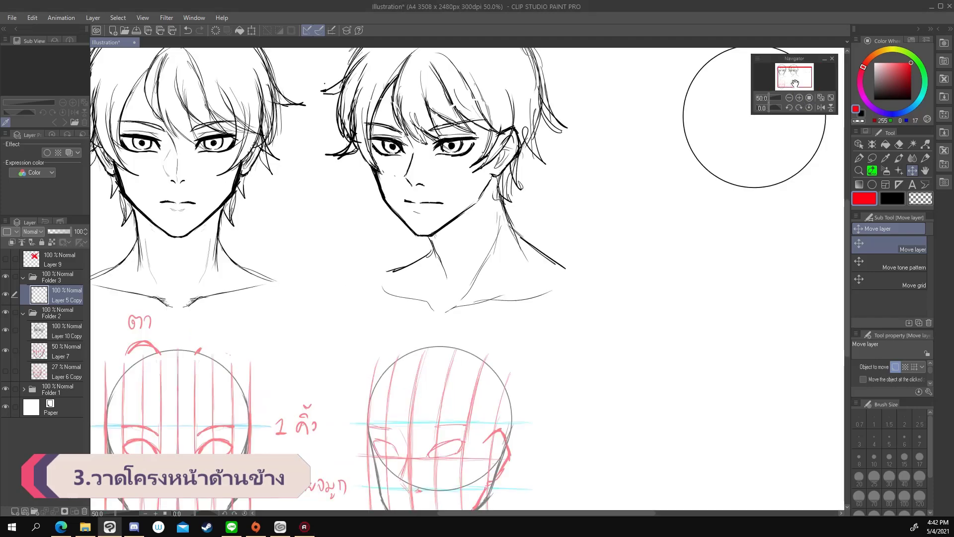
# Zoom to 50% and draw cyan brow, nose and chin guides across the side circle.
pyautogui.click(798, 98)
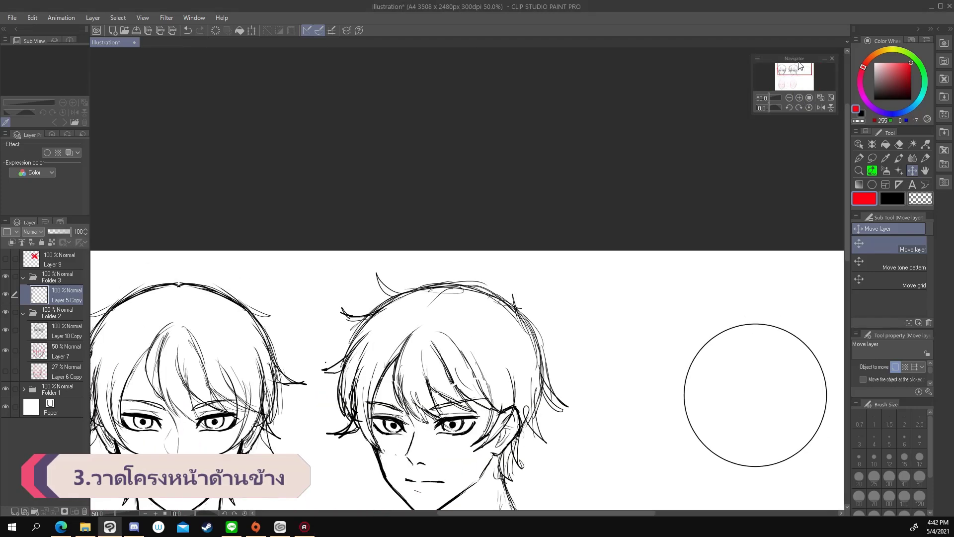
pyautogui.click(795, 67)
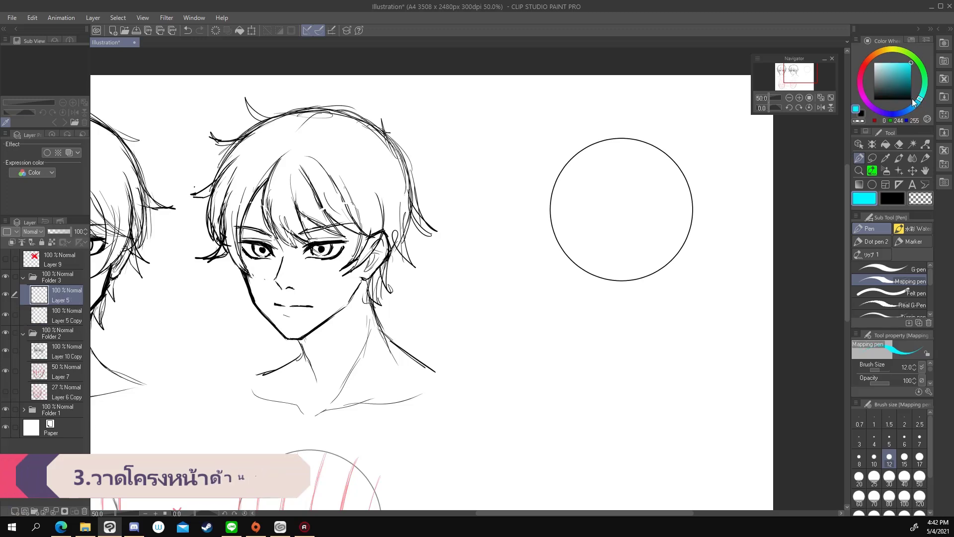
pyautogui.moveTo(542, 214); pyautogui.dragTo(716, 211)
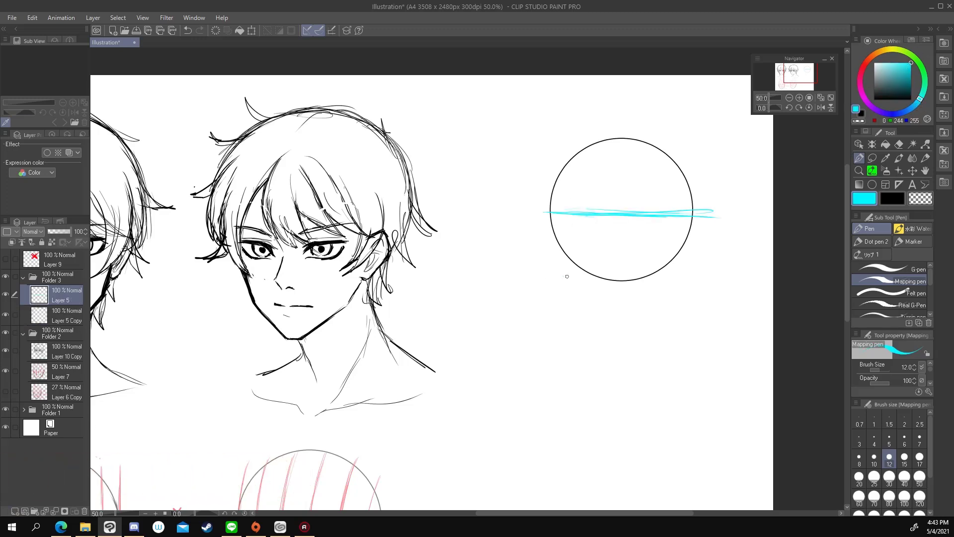
pyautogui.moveTo(565, 279); pyautogui.dragTo(716, 277)
pyautogui.moveTo(524, 215); pyautogui.dragTo(577, 215)
pyautogui.moveTo(565, 335); pyautogui.dragTo(718, 335)
# Pick purple and sketch the profile's face front and jawline from chin toward the ear.
pyautogui.click(895, 198)
pyautogui.click(864, 198)
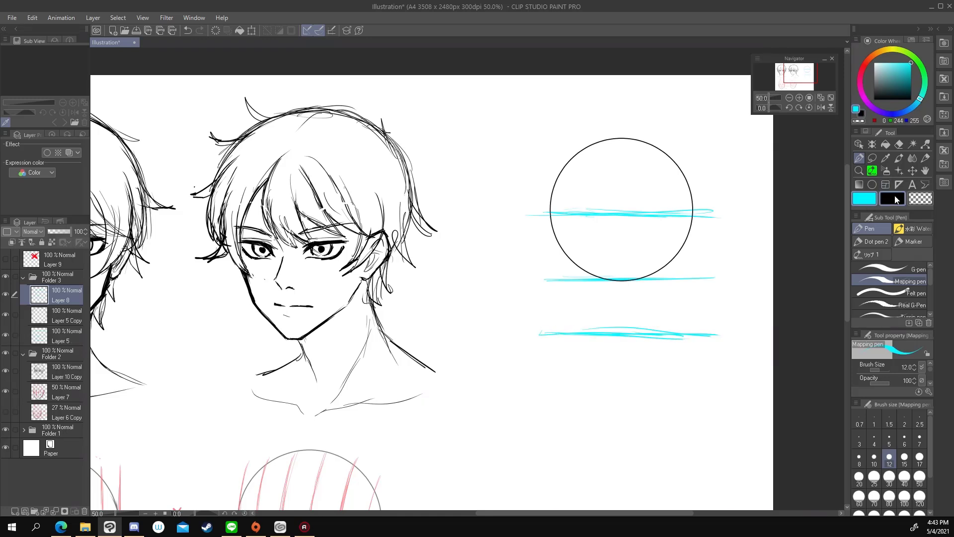
pyautogui.moveTo(865, 74); pyautogui.dragTo(878, 111)
pyautogui.moveTo(55, 295); pyautogui.dragTo(55, 343)
pyautogui.moveTo(549, 215); pyautogui.dragTo(567, 329)
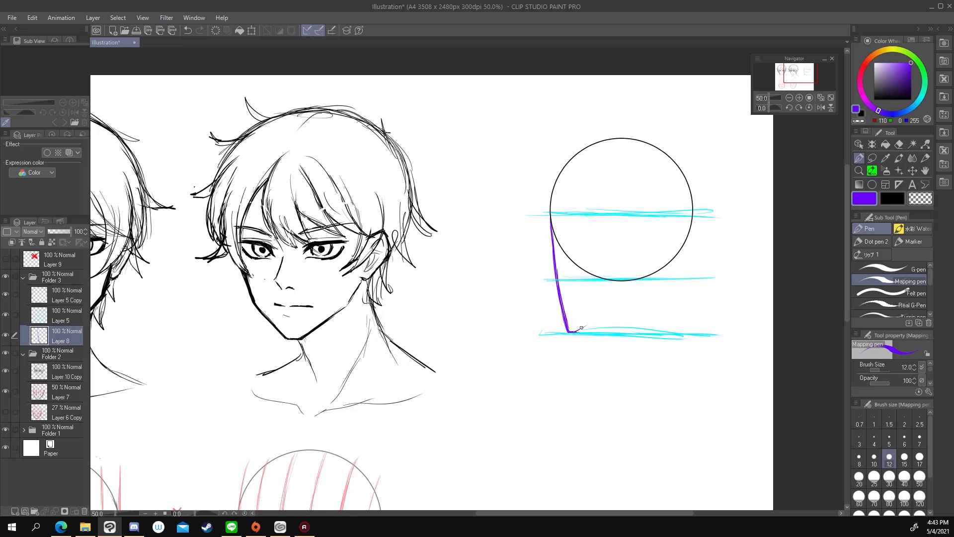
pyautogui.moveTo(568, 331)
pyautogui.mouseDown()
pyautogui.moveTo(642, 299)
pyautogui.moveTo(661, 251)
pyautogui.moveTo(640, 301)
pyautogui.mouseUp()
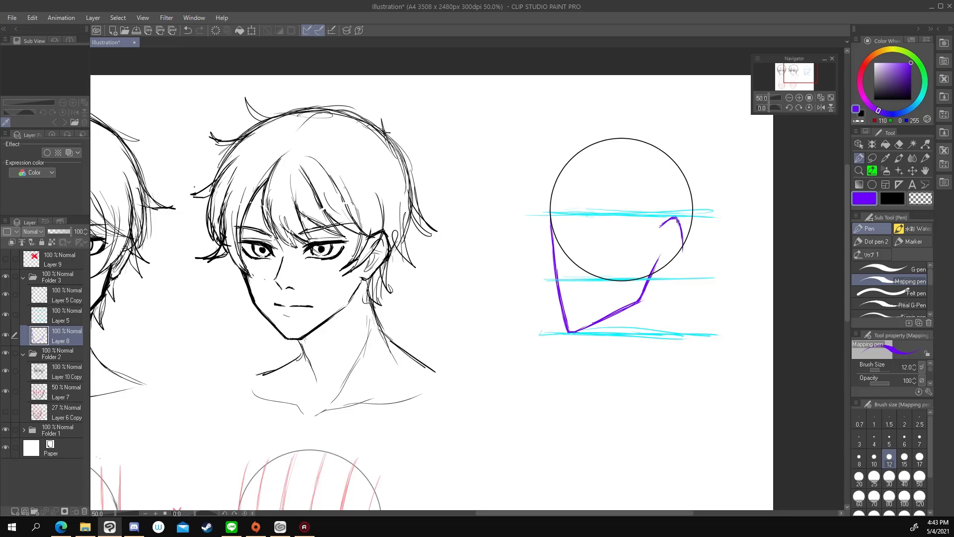
# Redraw the purple ear curve and write the Thai labels คิ้ว, จมูก, คาง beside the cyan guides.
pyautogui.hotkey('ctrl', 'z')
pyautogui.moveTo(661, 224); pyautogui.dragTo(680, 255)
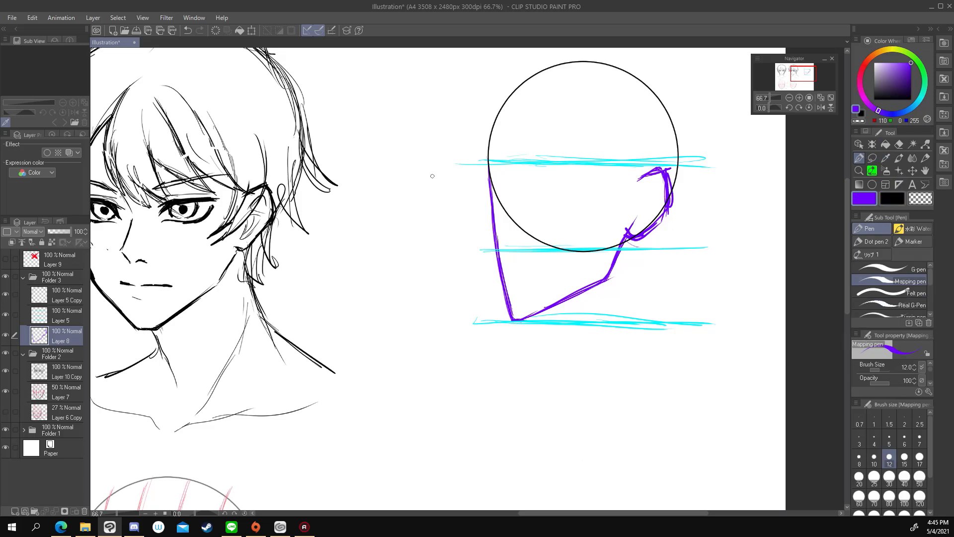
pyautogui.moveTo(415, 163); pyautogui.dragTo(437, 171)
pyautogui.moveTo(405, 249); pyautogui.dragTo(444, 253)
pyautogui.moveTo(418, 323); pyautogui.dragTo(428, 332)
pyautogui.moveTo(432, 326); pyautogui.dragTo(441, 328)
# Add Layer 10 above the guides for inking and Layer 11 above the cyan guide layer.
pyautogui.press('x')
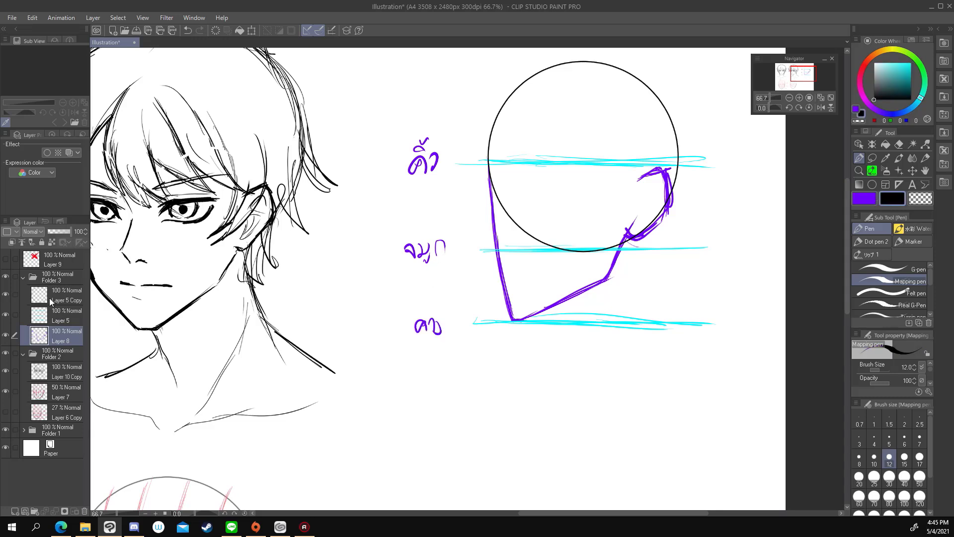
pyautogui.click(49, 298)
pyautogui.click(23, 511)
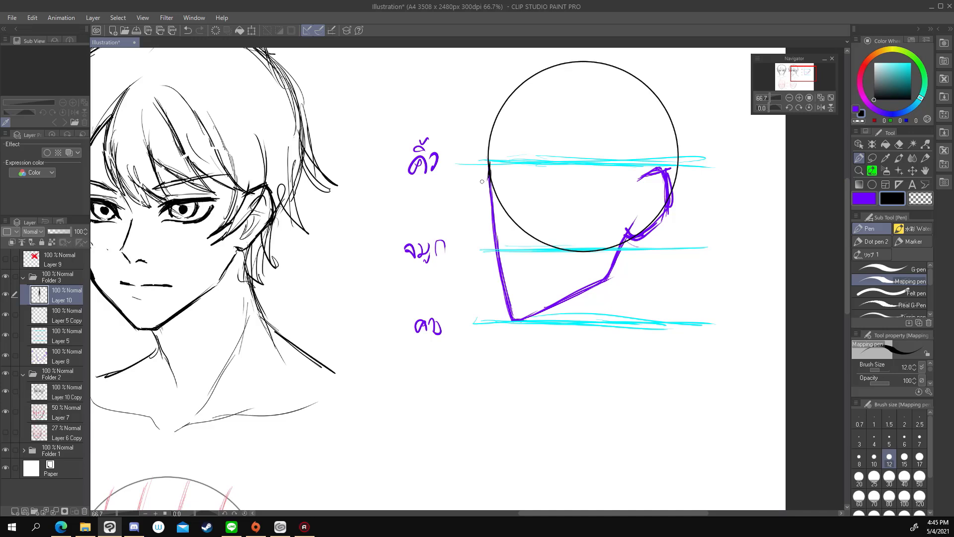
pyautogui.click(54, 328)
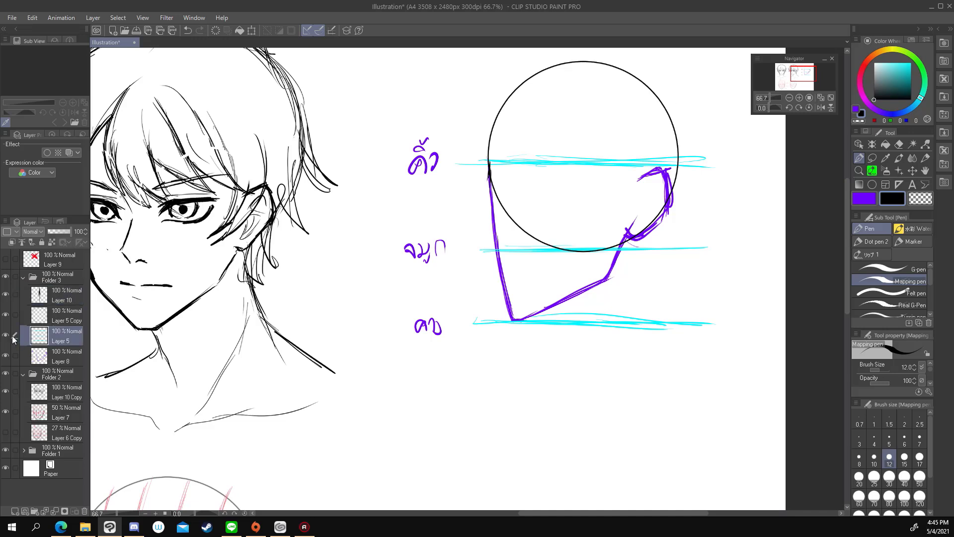
pyautogui.click(23, 511)
# Switch to red and draw an eye-level guide line across the circle.
pyautogui.click(861, 72)
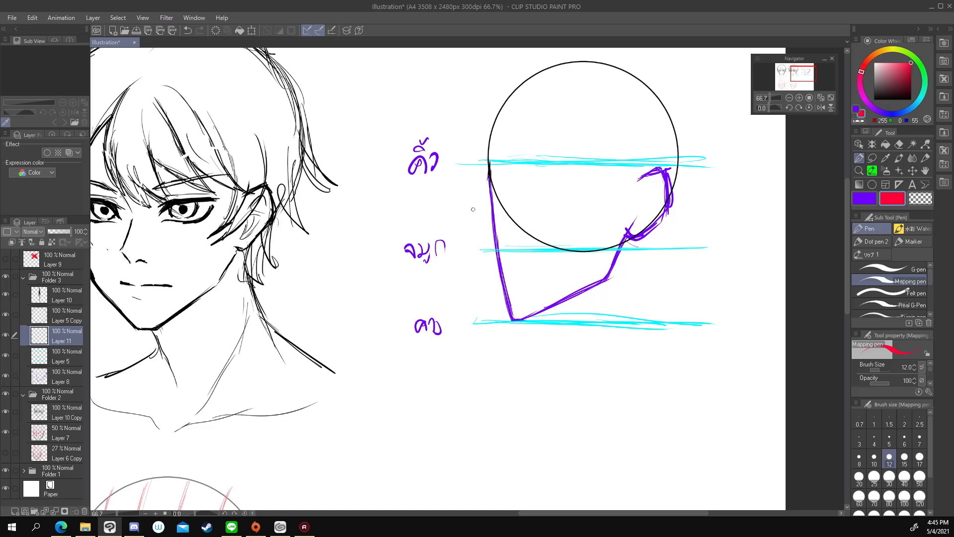
pyautogui.moveTo(473, 210); pyautogui.dragTo(717, 205)
pyautogui.hotkey('ctrl', 'z')
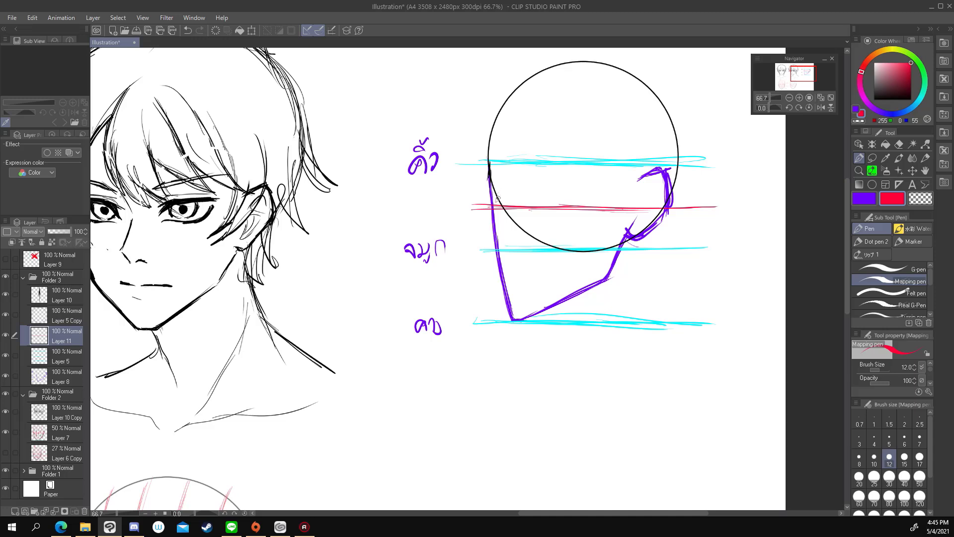
# Remove the stray red stroke and ink the profile's nose and lips in black.
pyautogui.moveTo(488, 180)
pyautogui.mouseDown()
pyautogui.moveTo(462, 222)
pyautogui.moveTo(492, 246)
pyautogui.moveTo(483, 239)
pyautogui.mouseUp()
pyautogui.hotkey('ctrl', 'z')
pyautogui.hotkey('ctrl', 'z')
pyautogui.hotkey('ctrl', 'z')
pyautogui.hotkey('ctrl', 'z')
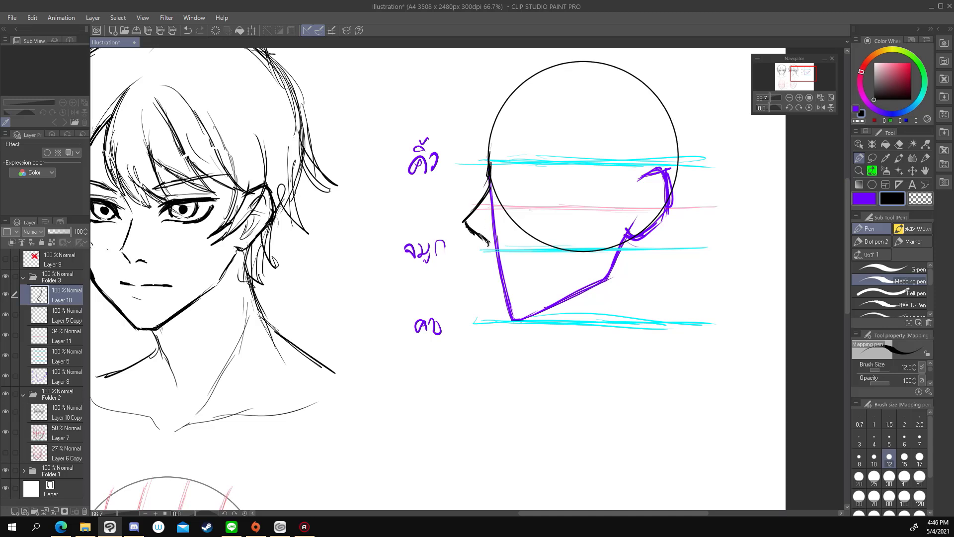
pyautogui.hotkey('ctrl', 'z')
pyautogui.moveTo(484, 238); pyautogui.dragTo(503, 292)
# Fade the selected guide layers to 19% opacity and return to the inking layer.
pyautogui.click(60, 376)
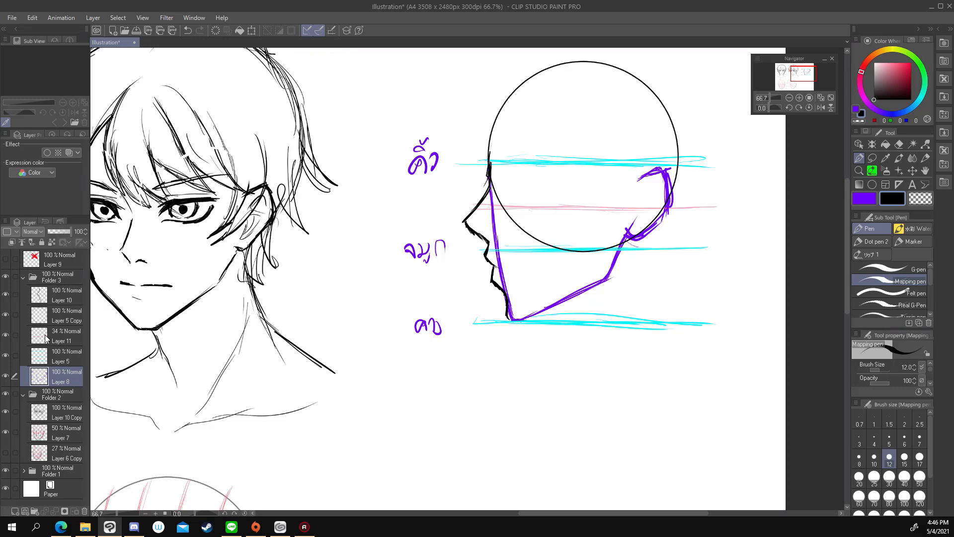
pyautogui.keyDown('shift'); pyautogui.click(60, 336); pyautogui.keyUp('shift')
pyautogui.click(55, 231)
pyautogui.moveTo(54, 232); pyautogui.dragTo(52, 233)
pyautogui.click(60, 294)
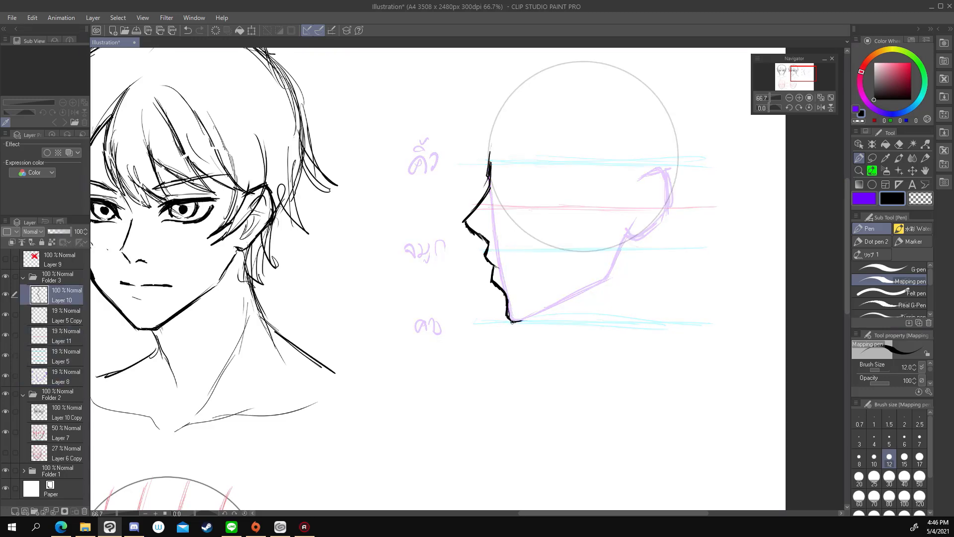
# Ink the jawline up to the ear, erase the upper forehead line, and ink the forehead and ear.
pyautogui.moveTo(512, 322)
pyautogui.mouseDown()
pyautogui.moveTo(612, 277)
pyautogui.moveTo(627, 240)
pyautogui.mouseUp()
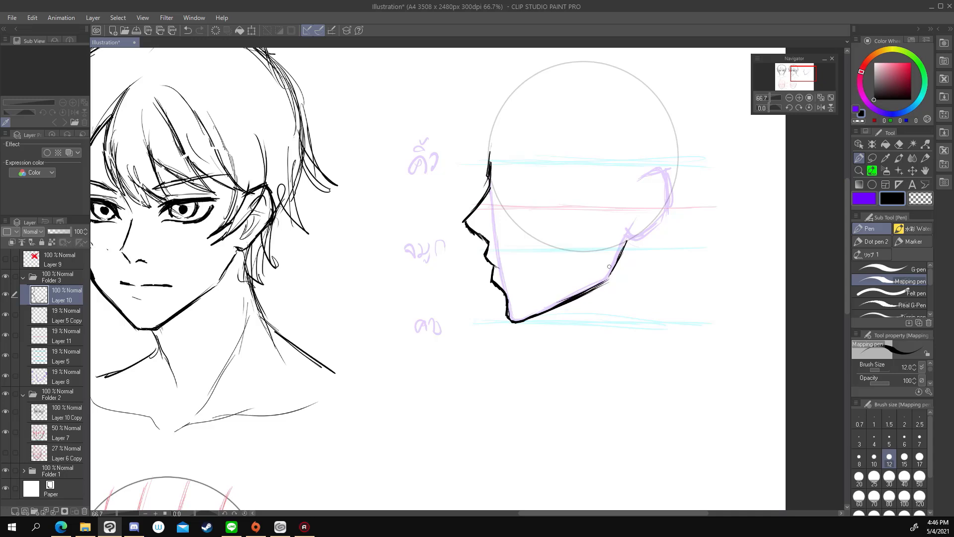
pyautogui.moveTo(610, 275); pyautogui.dragTo(627, 238)
pyautogui.press('e')
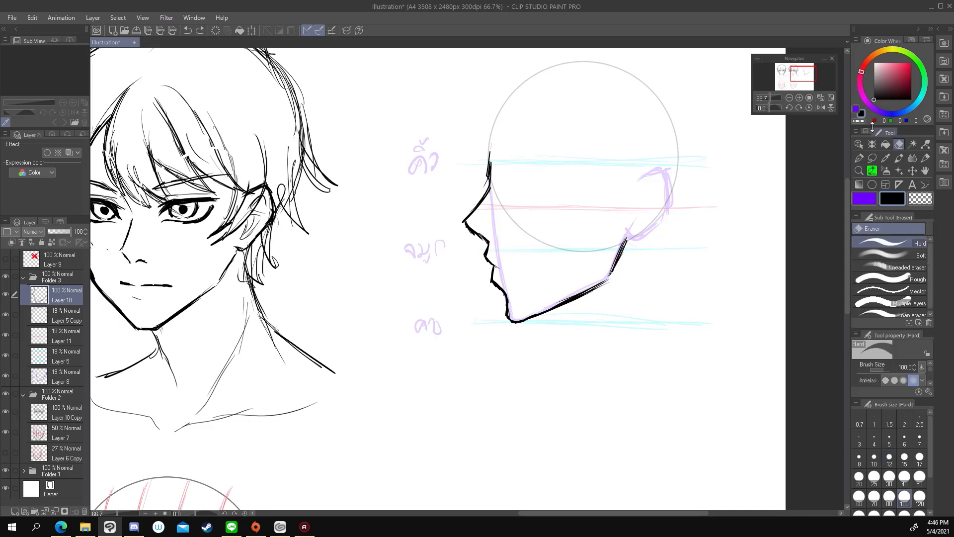
pyautogui.moveTo(490, 160); pyautogui.dragTo(482, 184)
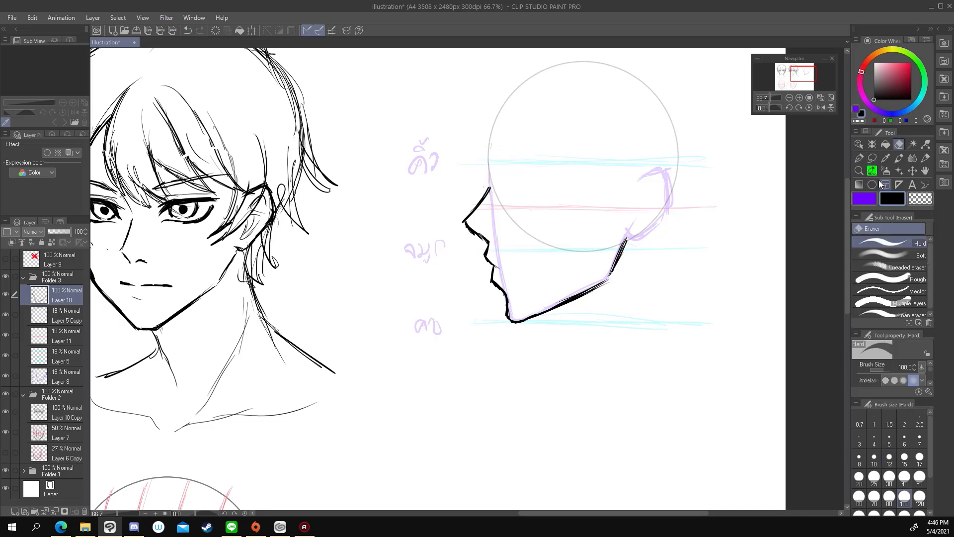
pyautogui.press('p')
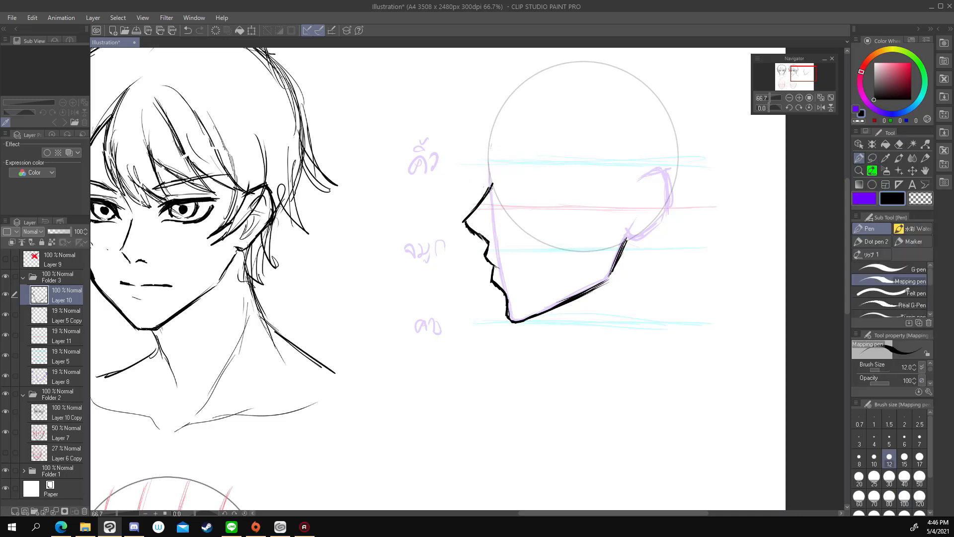
pyautogui.moveTo(492, 186)
pyautogui.mouseDown()
pyautogui.moveTo(486, 155)
pyautogui.moveTo(541, 61)
pyautogui.mouseUp()
pyautogui.hotkey('ctrl', 'z')
pyautogui.moveTo(638, 187)
pyautogui.mouseDown()
pyautogui.moveTo(667, 214)
pyautogui.moveTo(628, 238)
pyautogui.moveTo(669, 210)
pyautogui.moveTo(641, 211)
pyautogui.moveTo(632, 229)
pyautogui.mouseUp()
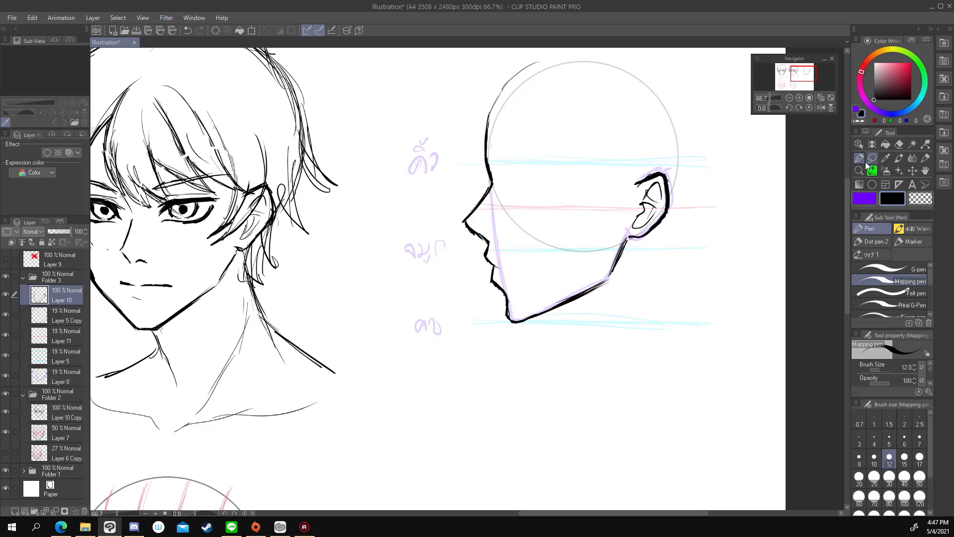
# Ink the top and back of the skull and the first back-of-neck and under-jaw strokes.
pyautogui.moveTo(485, 137); pyautogui.dragTo(555, 50)
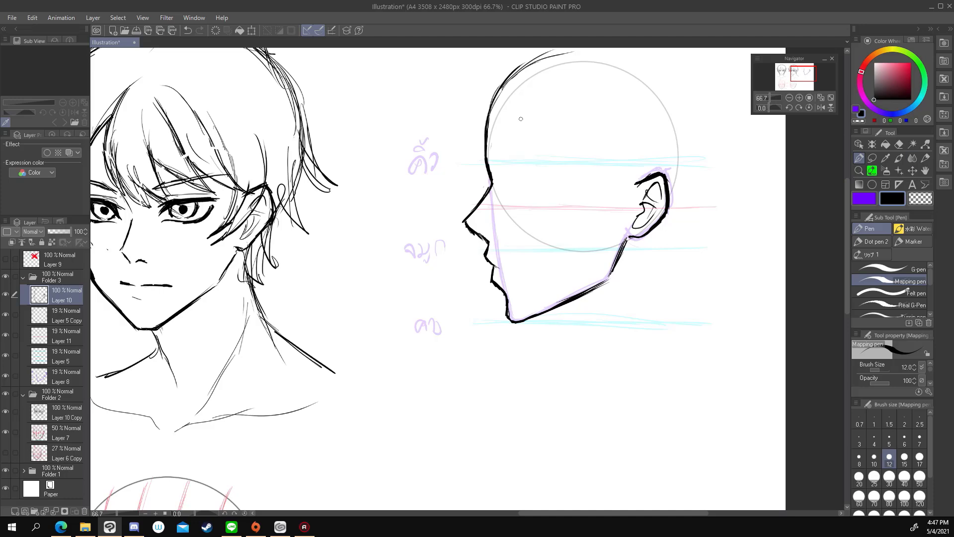
pyautogui.moveTo(814, 67); pyautogui.dragTo(813, 65)
pyautogui.moveTo(577, 112)
pyautogui.mouseDown()
pyautogui.moveTo(687, 130)
pyautogui.moveTo(716, 199)
pyautogui.moveTo(698, 264)
pyautogui.moveTo(639, 220)
pyautogui.mouseUp()
pyautogui.moveTo(453, 178)
pyautogui.mouseDown()
pyautogui.moveTo(453, 140)
pyautogui.moveTo(658, 183)
pyautogui.mouseUp()
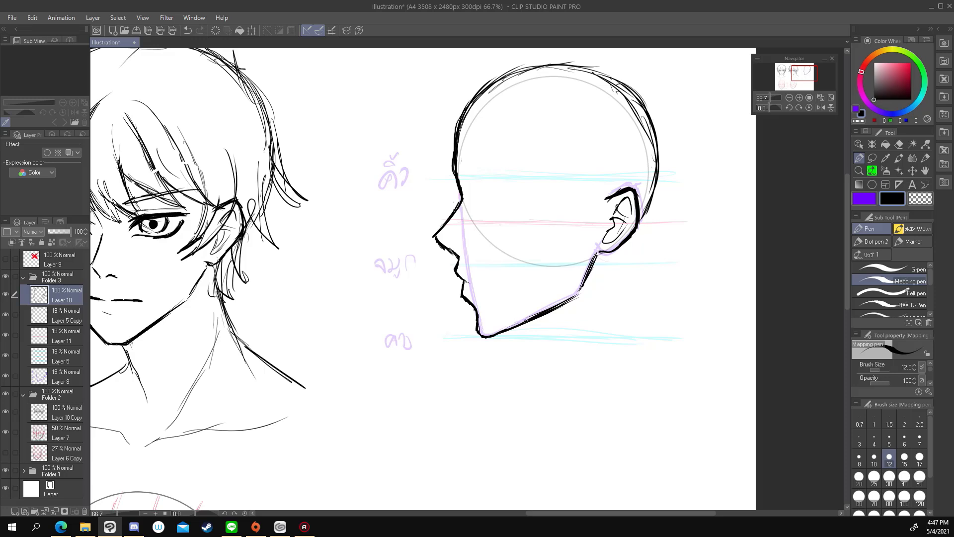
pyautogui.moveTo(632, 234); pyautogui.dragTo(645, 345)
pyautogui.moveTo(465, 117); pyautogui.dragTo(512, 72)
pyautogui.moveTo(551, 62); pyautogui.dragTo(658, 206)
pyautogui.moveTo(634, 298); pyautogui.dragTo(641, 344)
pyautogui.moveTo(508, 326)
pyautogui.mouseDown()
pyautogui.moveTo(552, 397)
pyautogui.moveTo(541, 386)
pyautogui.mouseUp()
# Correct and redraw the neck lines, then sketch the shoulder and collar lines.
pyautogui.hotkey('ctrl', 'z')
pyautogui.press('e')
pyautogui.moveTo(644, 343)
pyautogui.mouseDown()
pyautogui.moveTo(639, 231)
pyautogui.moveTo(637, 355)
pyautogui.mouseUp()
pyautogui.press('p')
pyautogui.hotkey('ctrl', 'z')
pyautogui.moveTo(612, 256)
pyautogui.mouseDown()
pyautogui.moveTo(641, 368)
pyautogui.moveTo(615, 269)
pyautogui.moveTo(644, 350)
pyautogui.mouseUp()
pyautogui.press('e')
pyautogui.press('p')
pyautogui.moveTo(603, 286); pyautogui.dragTo(568, 395)
pyautogui.moveTo(540, 387)
pyautogui.mouseDown()
pyautogui.moveTo(519, 423)
pyautogui.moveTo(592, 406)
pyautogui.mouseUp()
pyautogui.moveTo(624, 310); pyautogui.dragTo(652, 368)
pyautogui.moveTo(589, 405); pyautogui.dragTo(641, 391)
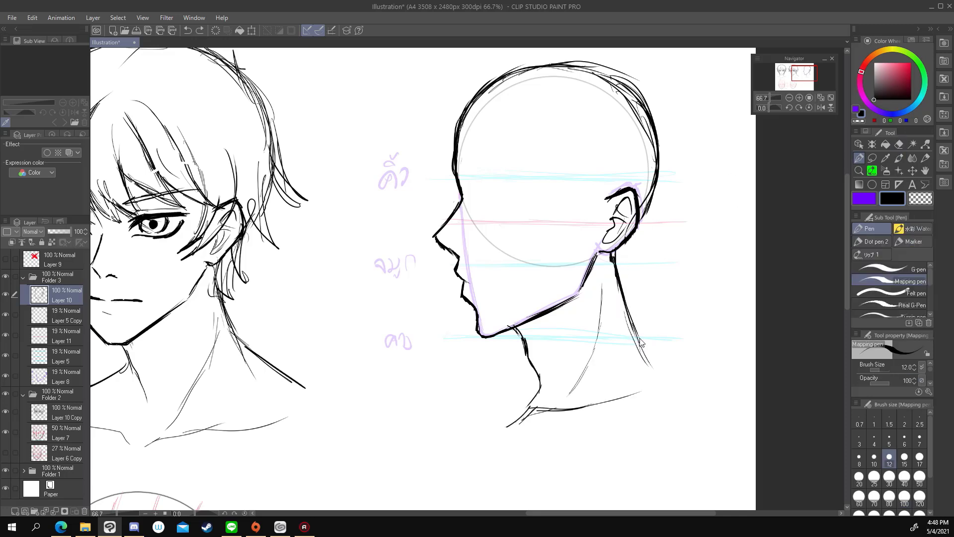
# Hide the construction guide layers and reinforce the head outline and neck strokes.
pyautogui.moveTo(641, 343); pyautogui.dragTo(674, 392)
pyautogui.moveTo(517, 76); pyautogui.dragTo(452, 163)
pyautogui.moveTo(6, 315); pyautogui.dragTo(5, 375)
pyautogui.moveTo(529, 64); pyautogui.dragTo(453, 144)
pyautogui.moveTo(529, 61); pyautogui.dragTo(665, 142)
pyautogui.moveTo(662, 95); pyautogui.dragTo(628, 246)
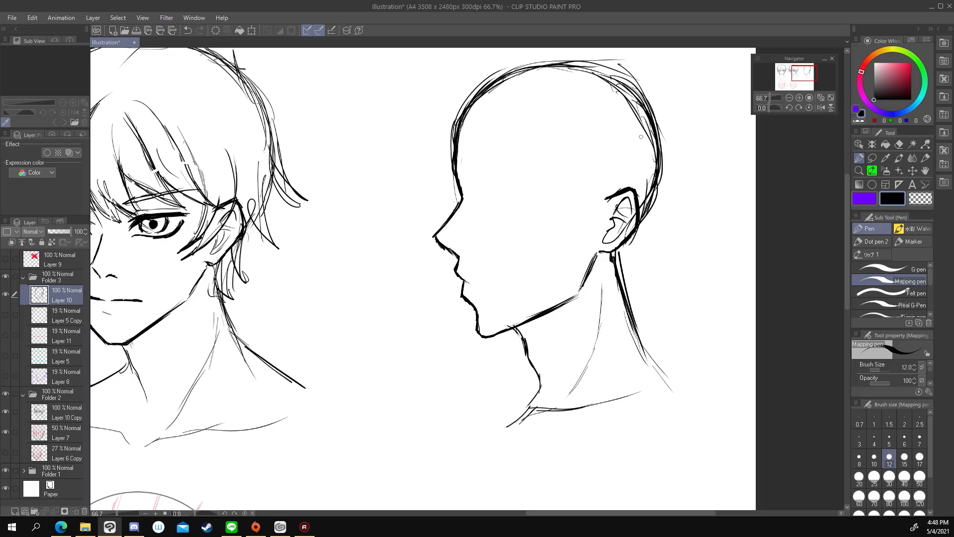
pyautogui.moveTo(796, 89); pyautogui.dragTo(790, 84)
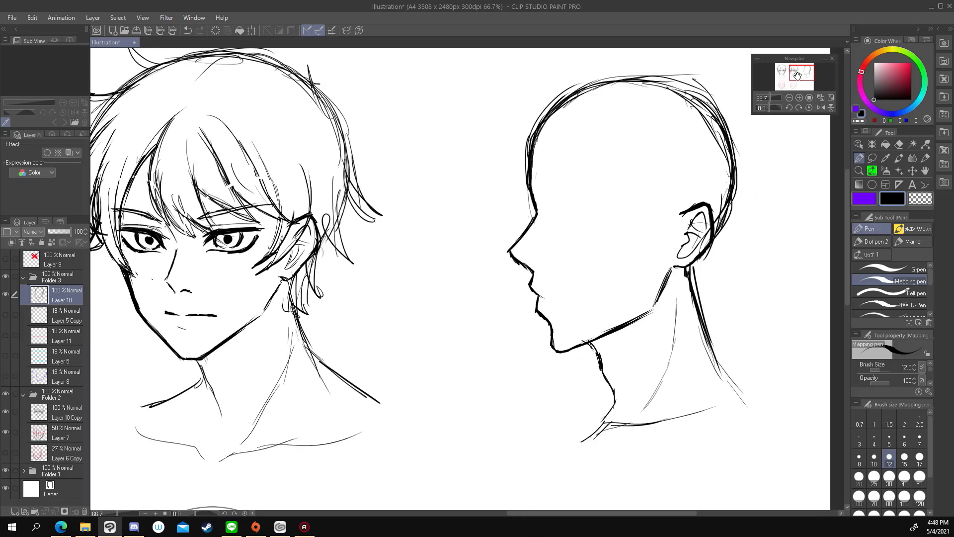
# Raise Layer 11 to full opacity and draw a red eye-level guide across the profile head.
pyautogui.moveTo(6, 335); pyautogui.dragTo(6, 376)
pyautogui.click(60, 336)
pyautogui.moveTo(87, 234); pyautogui.dragTo(103, 234)
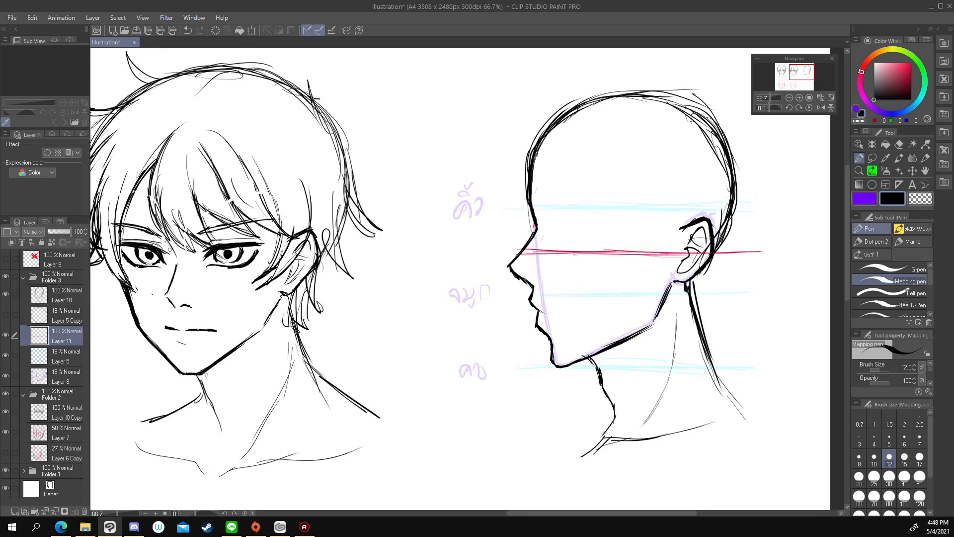
pyautogui.click(892, 198)
pyautogui.click(911, 63)
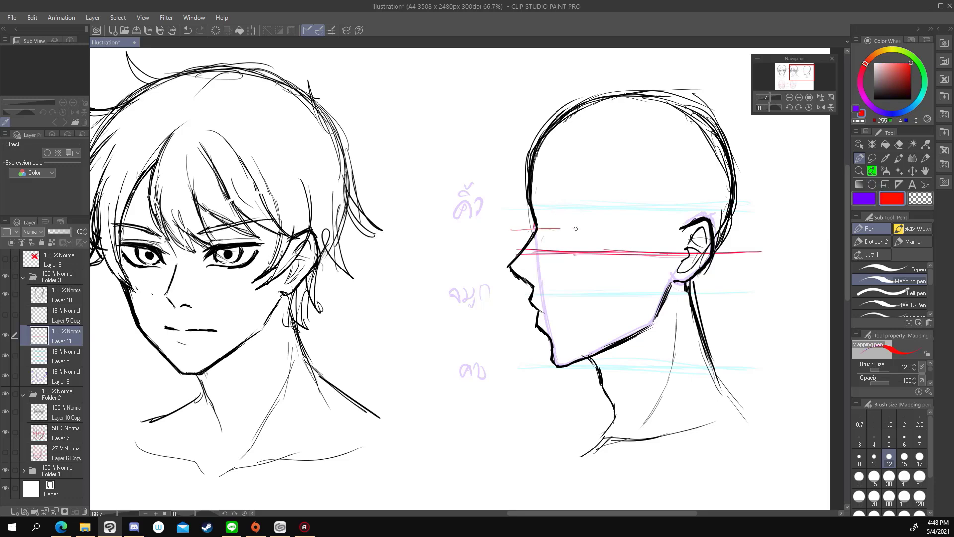
pyautogui.moveTo(512, 231); pyautogui.dragTo(757, 228)
pyautogui.hotkey('ctrl', 'z')
pyautogui.moveTo(59, 231); pyautogui.dragTo(51, 241)
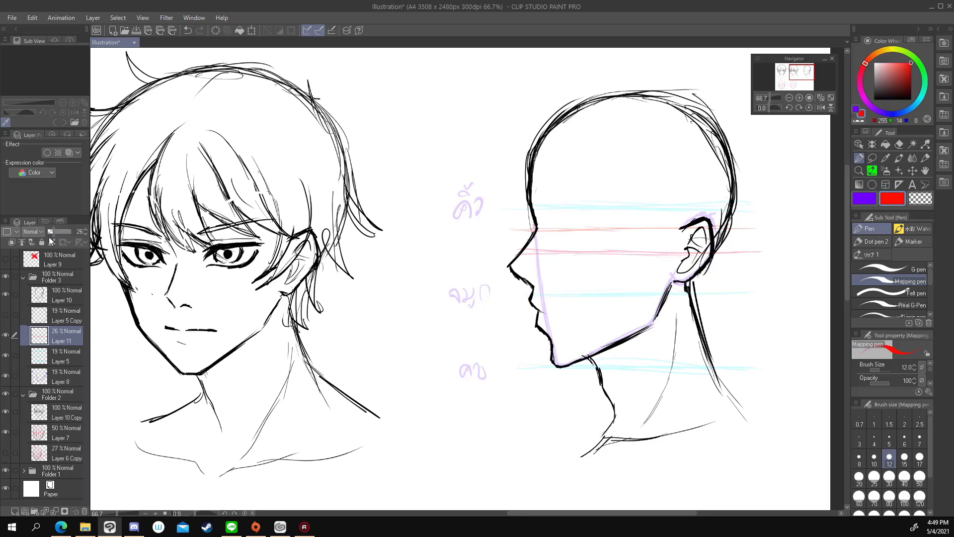
pyautogui.scroll(3, 718, 153)
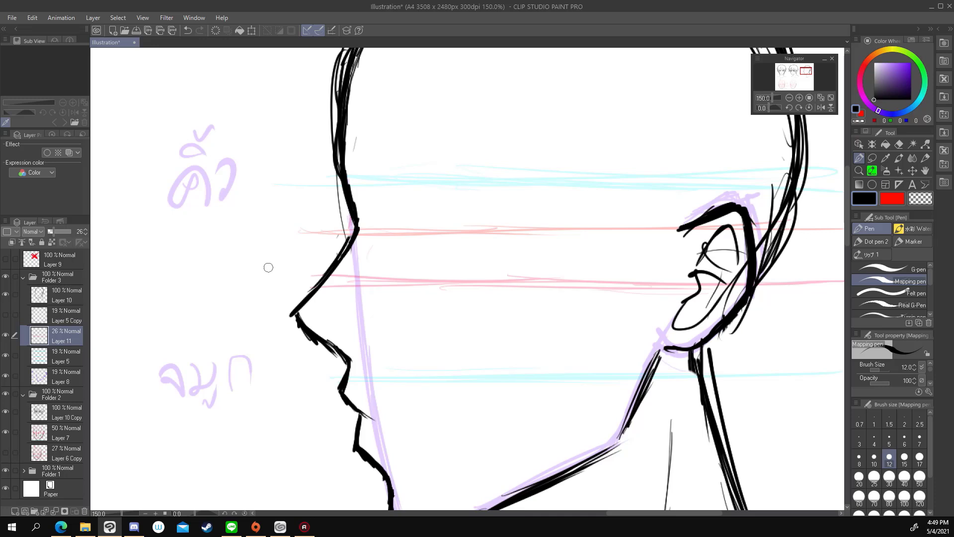
# Add Layer 12 and ink the profile eye's upper and lower eyelids.
pyautogui.hotkey('ctrl', 'shift', 'n')
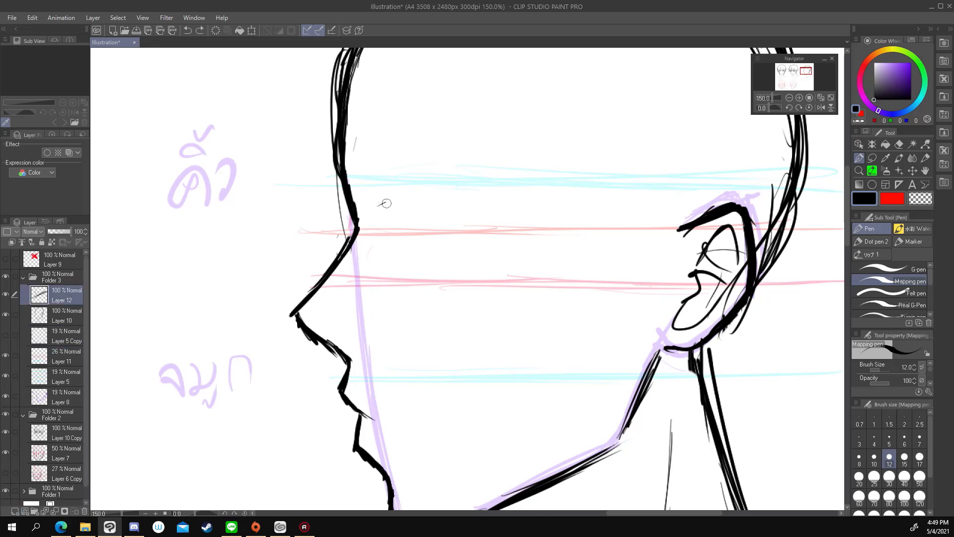
pyautogui.moveTo(386, 200); pyautogui.dragTo(439, 228)
pyautogui.hotkey('ctrl', 'z')
pyautogui.moveTo(387, 202); pyautogui.dragTo(447, 227)
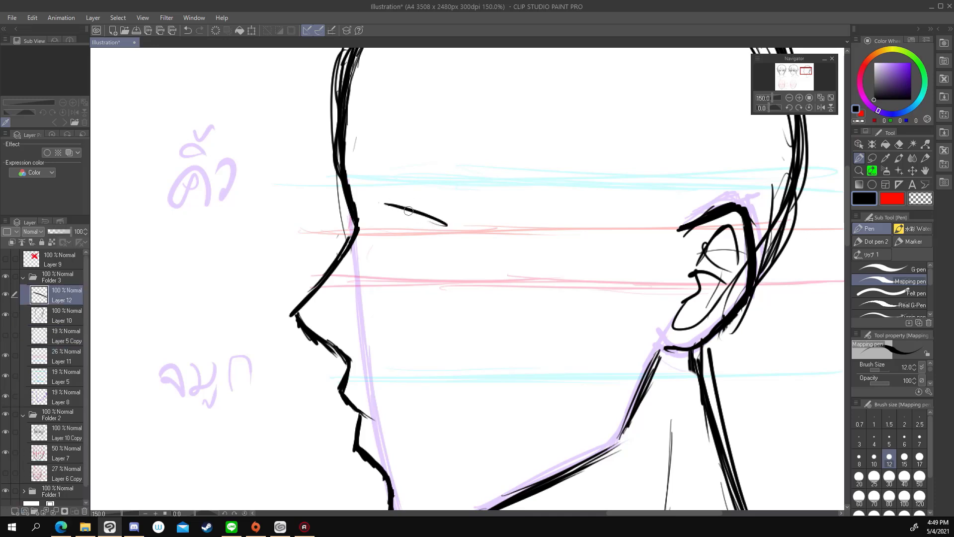
pyautogui.moveTo(386, 203)
pyautogui.mouseDown()
pyautogui.moveTo(450, 229)
pyautogui.moveTo(435, 221)
pyautogui.moveTo(423, 259)
pyautogui.moveTo(391, 273)
pyautogui.mouseUp()
pyautogui.moveTo(389, 204)
pyautogui.mouseDown()
pyautogui.moveTo(375, 225)
pyautogui.moveTo(392, 264)
pyautogui.mouseUp()
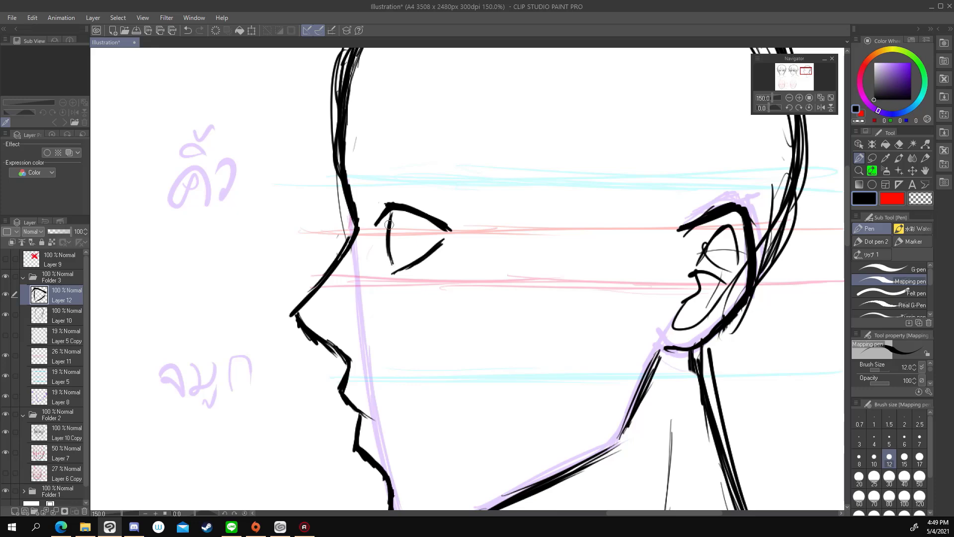
# At 150% zoom, thicken the upper eyelid, fill the iris black and draw the brow.
pyautogui.click(790, 98)
pyautogui.click(789, 99)
pyautogui.click(799, 98)
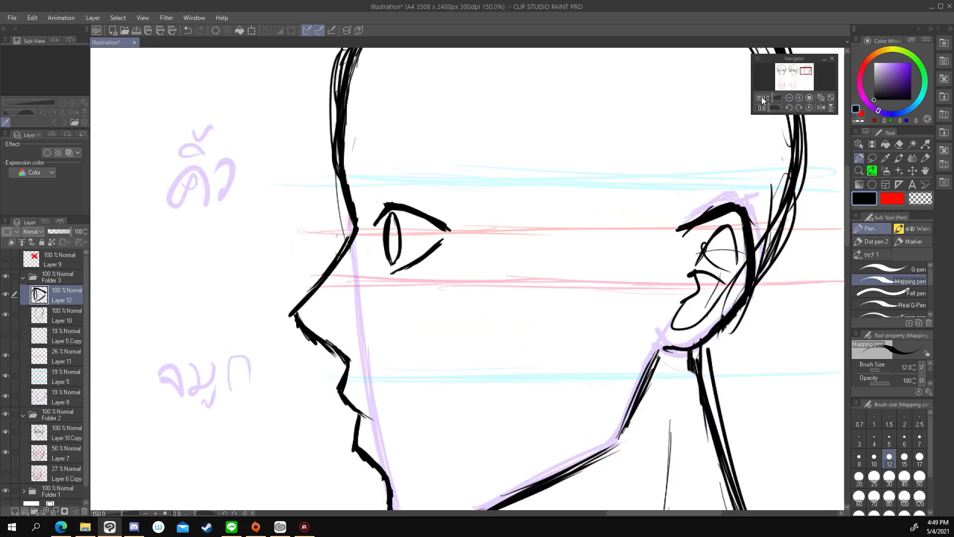
pyautogui.moveTo(372, 226); pyautogui.dragTo(450, 231)
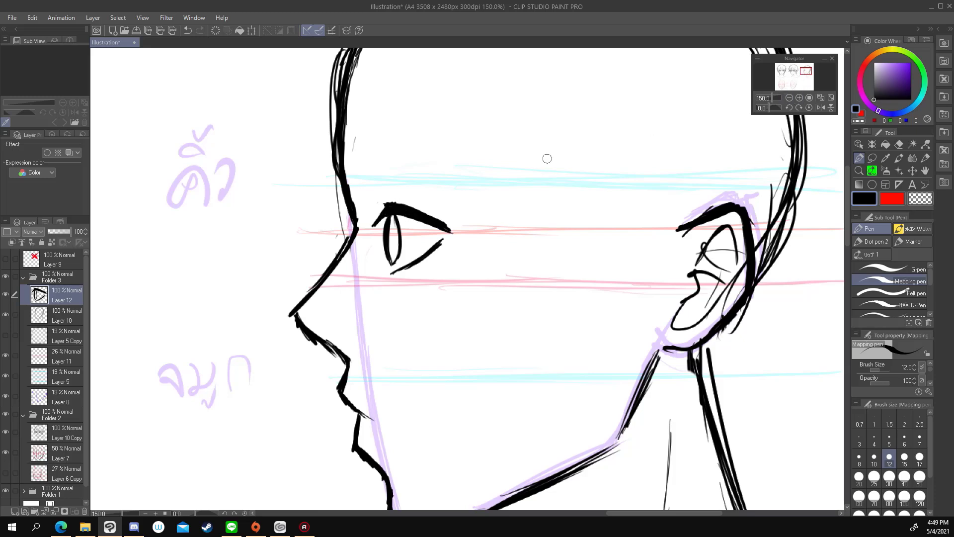
pyautogui.moveTo(393, 258); pyautogui.dragTo(409, 227)
pyautogui.moveTo(390, 268); pyautogui.dragTo(440, 249)
pyautogui.hotkey('ctrl', 'z')
pyautogui.moveTo(365, 187); pyautogui.dragTo(480, 179)
# Zoom to 100% and loop a freehand selection around the eye.
pyautogui.hotkey('ctrl', 'alt', '0')
pyautogui.press('m')
pyautogui.moveTo(629, 198); pyautogui.dragTo(624, 164)
# Clear the selection, fade the profile sketch to light grey and add Layer 13.
pyautogui.hotkey('ctrl', 'd')
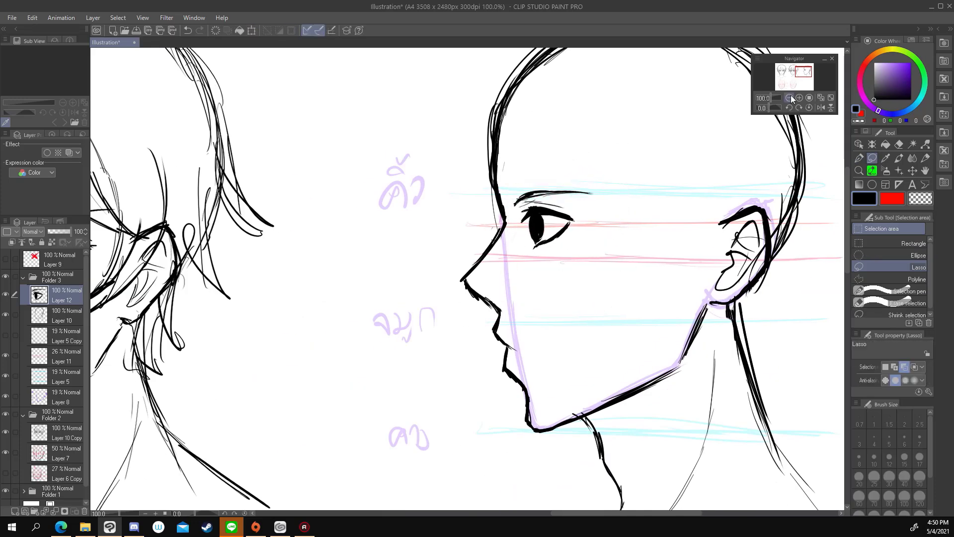
pyautogui.hotkey('ctrl', '-')
pyautogui.hotkey('ctrl', 't')
pyautogui.press('Return')
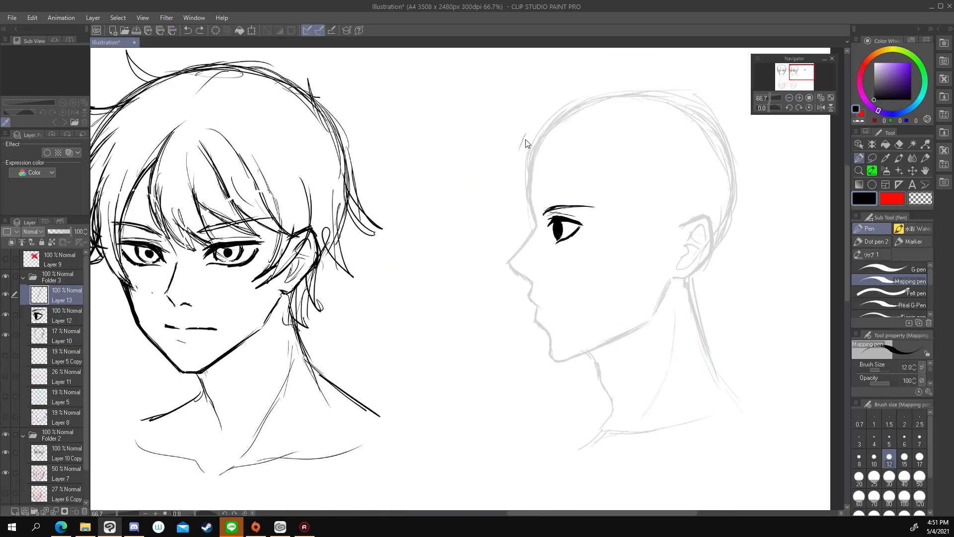
# Ink the profile's hair: back of head, bangs and fringe over the eye.
pyautogui.moveTo(539, 117); pyautogui.dragTo(501, 212)
pyautogui.moveTo(572, 119); pyautogui.dragTo(642, 226)
pyautogui.moveTo(610, 132); pyautogui.dragTo(646, 217)
pyautogui.moveTo(653, 198); pyautogui.dragTo(611, 281)
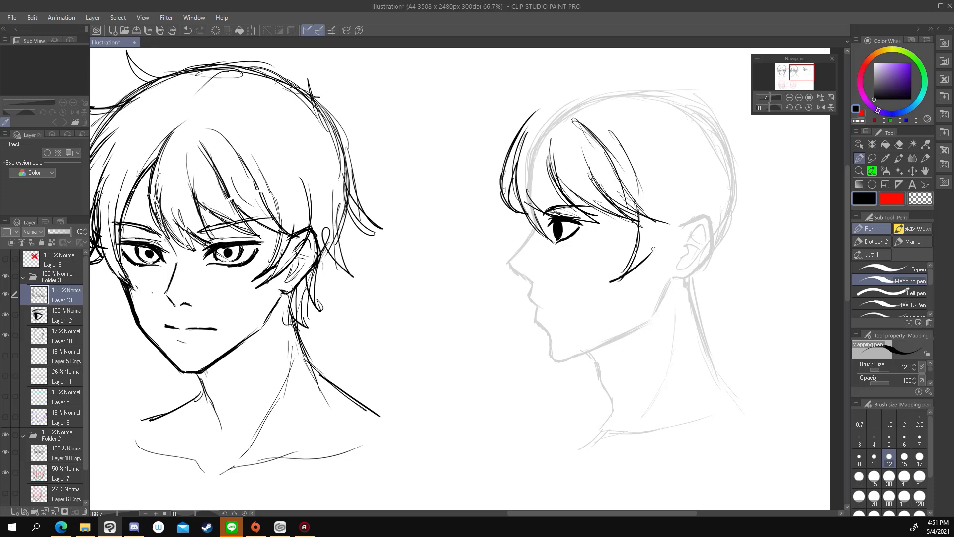
pyautogui.moveTo(666, 162); pyautogui.dragTo(715, 233)
pyautogui.moveTo(552, 92); pyautogui.dragTo(503, 171)
pyautogui.hotkey('ctrl', '-')
pyautogui.moveTo(527, 142); pyautogui.dragTo(633, 191)
pyautogui.moveTo(564, 133); pyautogui.dragTo(693, 162)
pyautogui.moveTo(549, 159); pyautogui.dragTo(586, 221)
# Ink the forehead-to-nose line, mouth, chin, jaw and ear of the profile.
pyautogui.hotkey('ctrl', '+')
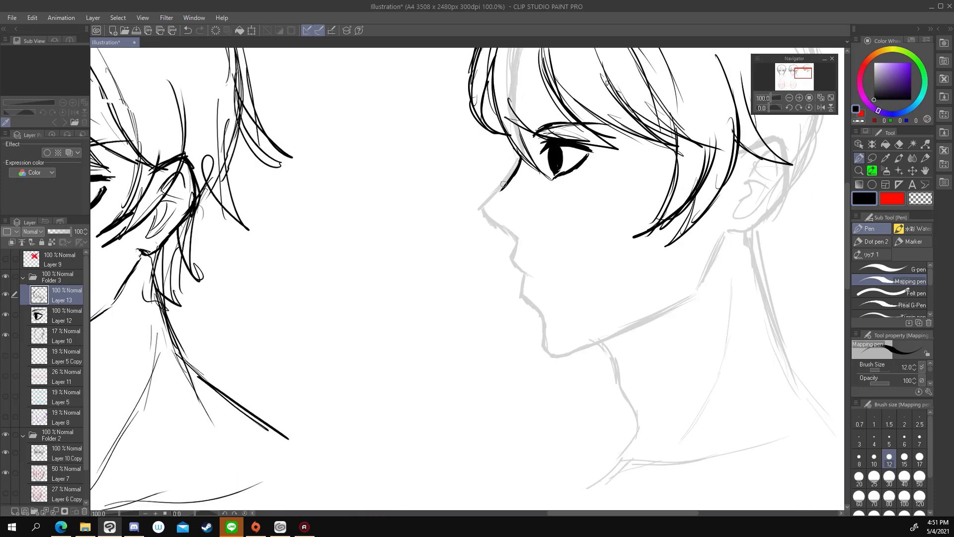
pyautogui.moveTo(520, 162)
pyautogui.mouseDown()
pyautogui.moveTo(512, 257)
pyautogui.moveTo(563, 274)
pyautogui.mouseUp()
pyautogui.moveTo(526, 276)
pyautogui.mouseDown()
pyautogui.moveTo(527, 295)
pyautogui.moveTo(614, 335)
pyautogui.moveTo(694, 295)
pyautogui.mouseUp()
pyautogui.hotkey('ctrl', '-')
pyautogui.moveTo(663, 184); pyautogui.dragTo(646, 241)
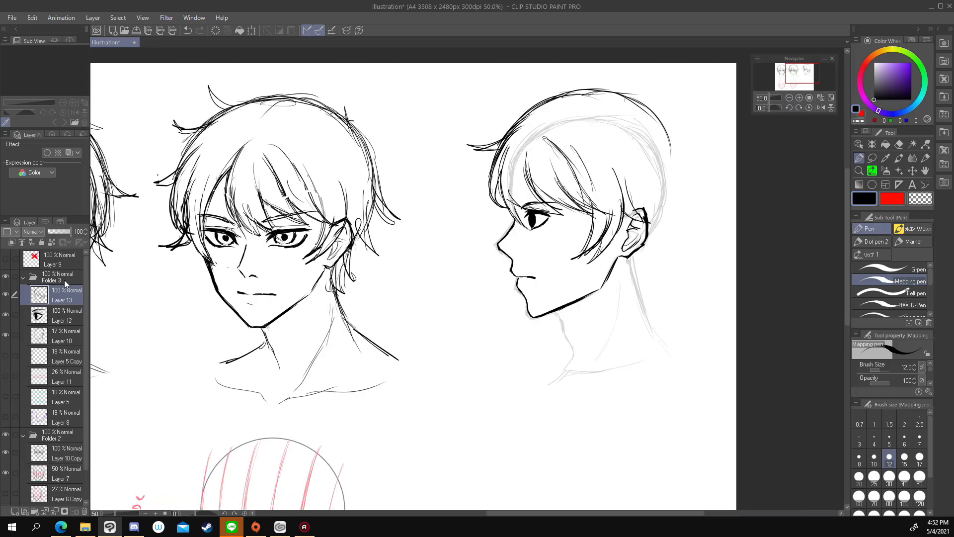
pyautogui.moveTo(447, 248); pyautogui.dragTo(521, 263)
# Arc the hair outline over the head, redraw the back of the head and add back hair strands.
pyautogui.moveTo(499, 142)
pyautogui.mouseDown()
pyautogui.moveTo(547, 99)
pyautogui.moveTo(592, 85)
pyautogui.moveTo(679, 154)
pyautogui.mouseUp()
pyautogui.moveTo(576, 89); pyautogui.dragTo(688, 211)
pyautogui.hotkey('ctrl', 'z')
pyautogui.moveTo(577, 93); pyautogui.dragTo(691, 215)
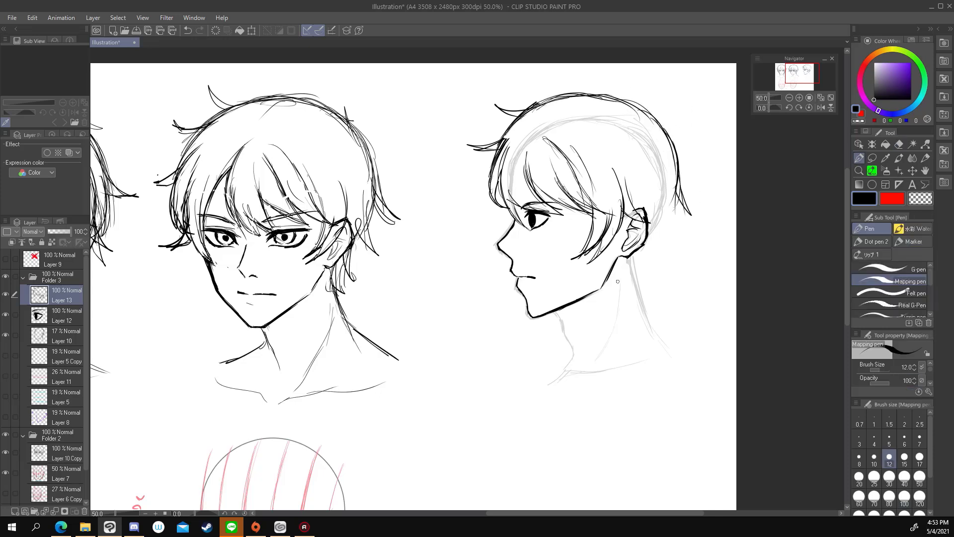
pyautogui.moveTo(629, 248); pyautogui.dragTo(646, 286)
pyautogui.moveTo(668, 171); pyautogui.dragTo(671, 256)
pyautogui.moveTo(670, 214); pyautogui.dragTo(646, 273)
pyautogui.moveTo(552, 308); pyautogui.dragTo(571, 366)
# Ink the front neck, shoulder and collar lines plus extra hair outline at the back.
pyautogui.moveTo(651, 259); pyautogui.dragTo(626, 328)
pyautogui.moveTo(545, 393); pyautogui.dragTo(668, 363)
pyautogui.moveTo(641, 318); pyautogui.dragTo(666, 353)
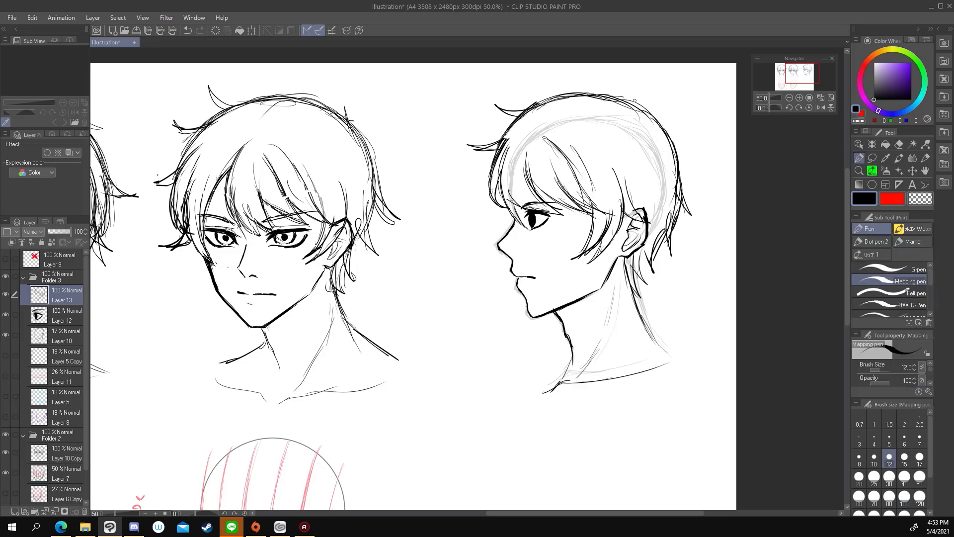
pyautogui.moveTo(624, 100); pyautogui.dragTo(698, 175)
pyautogui.keyDown('ctrl'); pyautogui.click(532, 220); pyautogui.keyUp('ctrl')
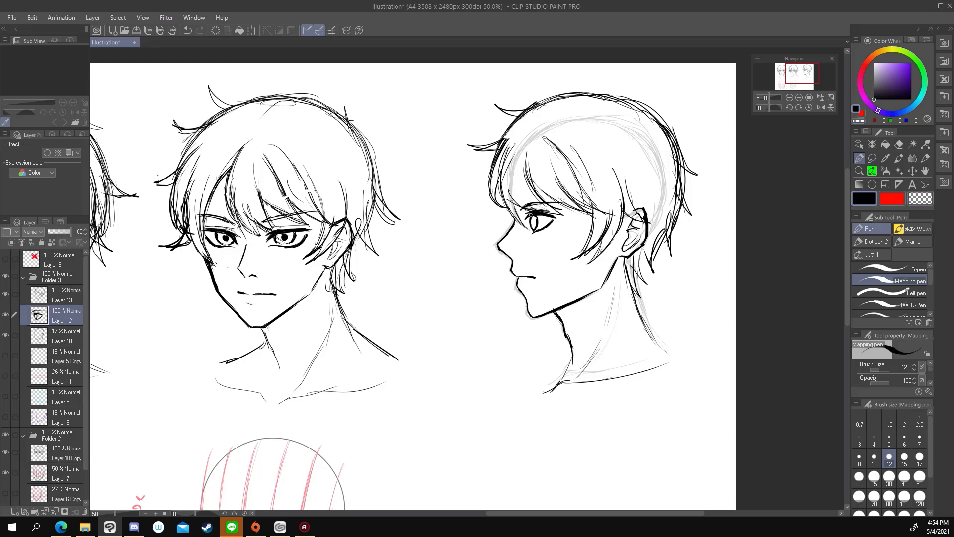
# Return to the profile ink layer and set the brush size to 10.
pyautogui.press('m')
pyautogui.press('p')
pyautogui.scroll(-1, 392, 235)
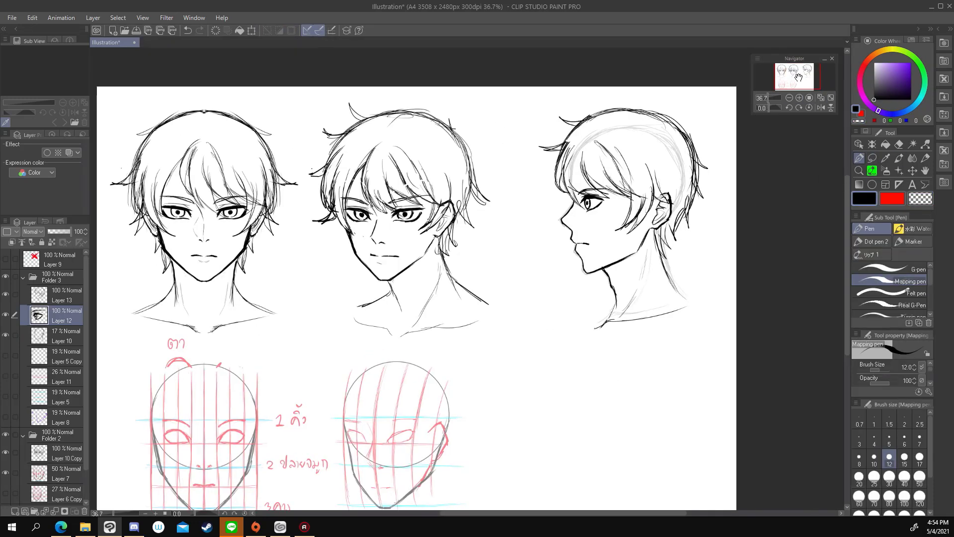
pyautogui.scroll(2, 392, 236)
pyautogui.keyDown('ctrl'); pyautogui.click(546, 266); pyautogui.keyUp('ctrl')
pyautogui.click(874, 456)
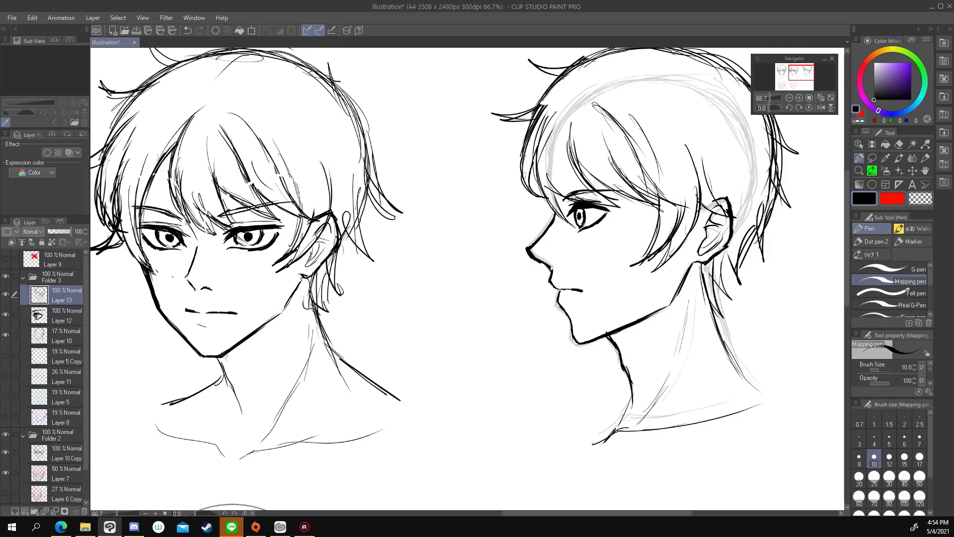
pyautogui.click(820, 97)
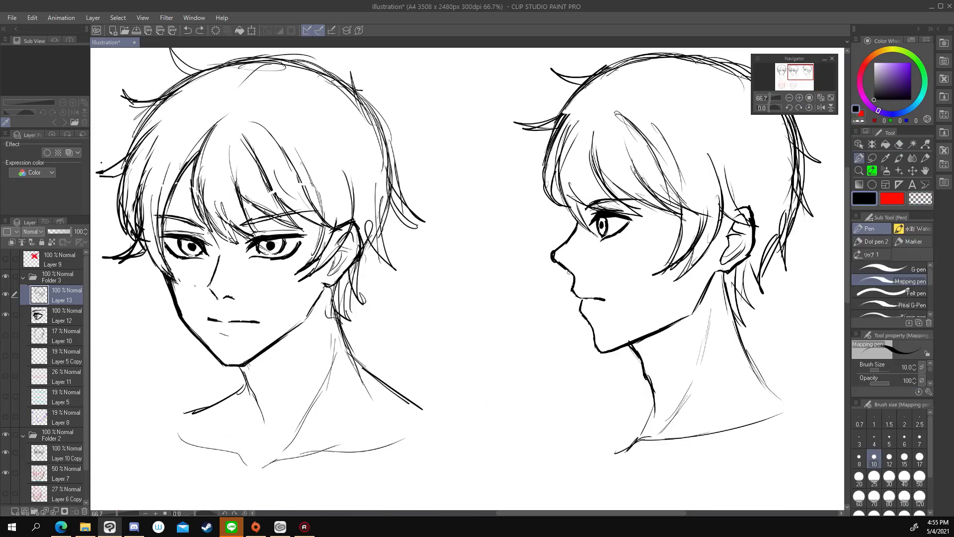
# Select Layer 13 and undo the thin stroke under the profile's eye.
pyautogui.scroll(-1, 545, 259)
pyautogui.scroll(1, 823, 212)
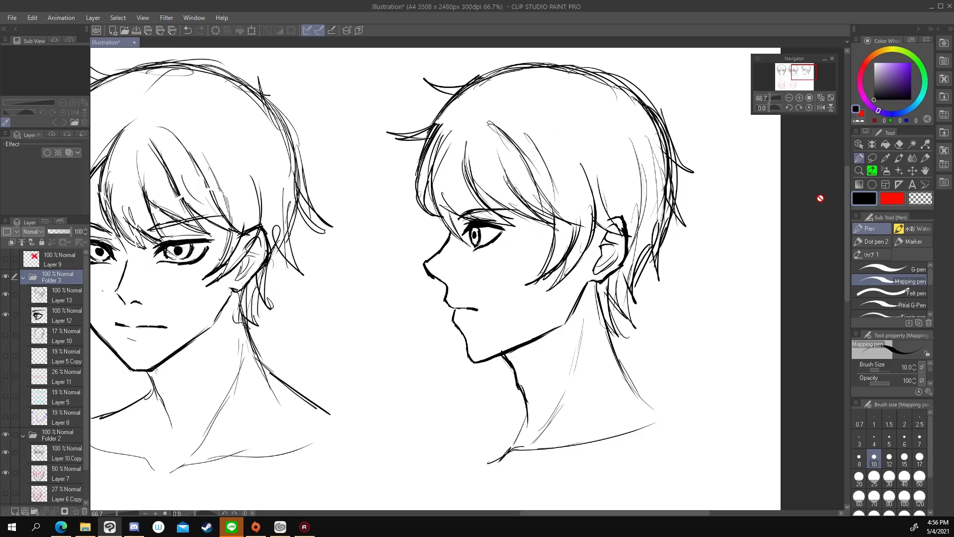
pyautogui.click(15, 298)
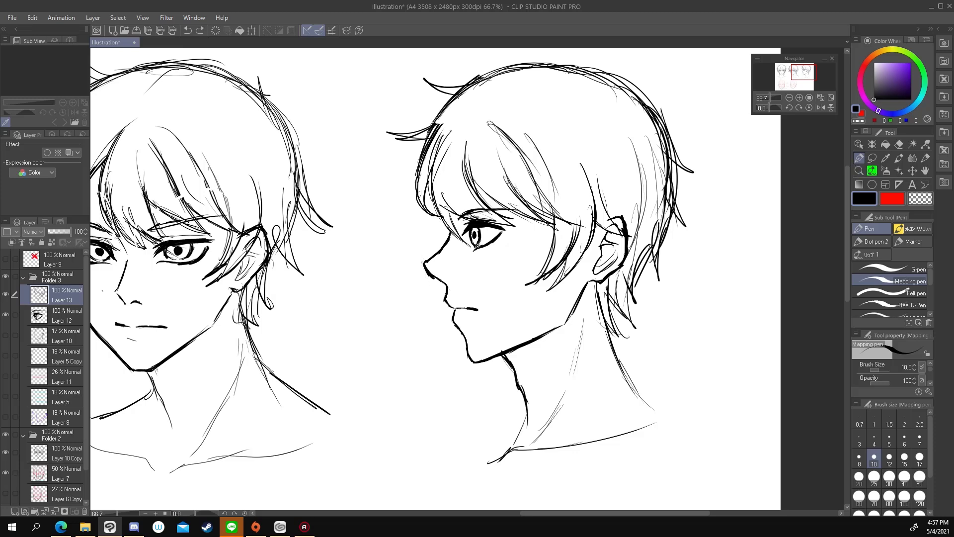
pyautogui.hotkey('ctrl', 'z')
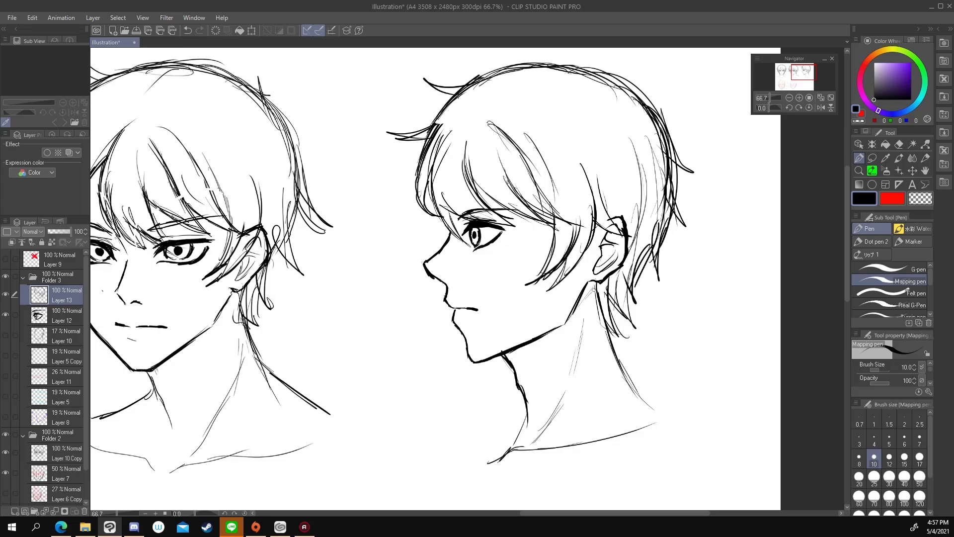